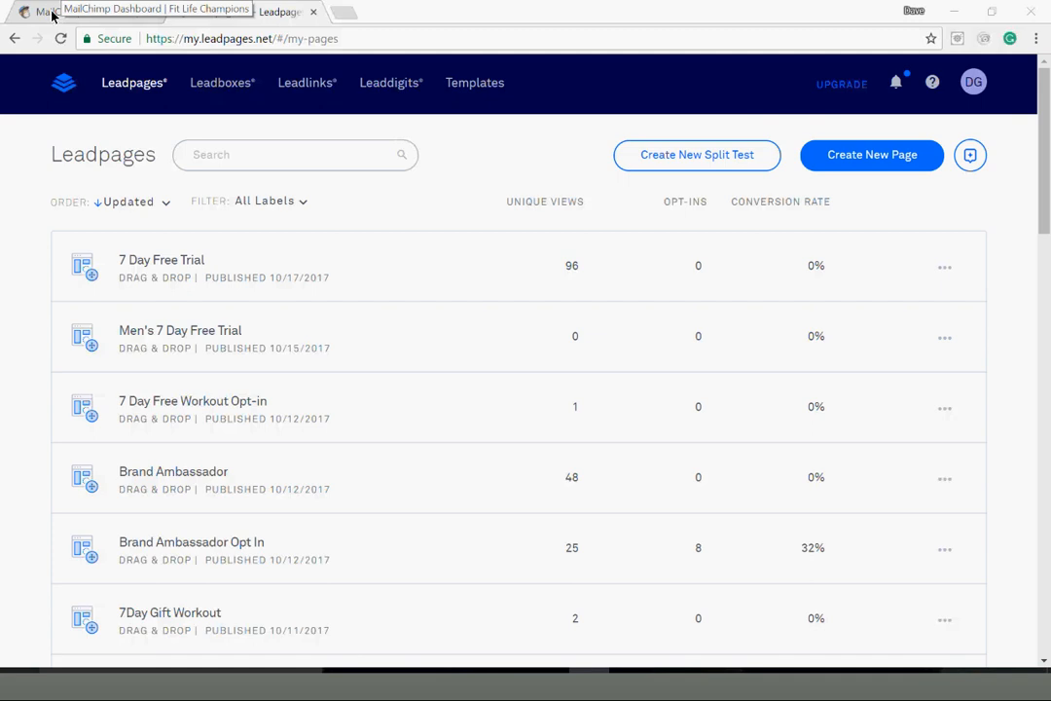
Step: Switch to MailChimp and look through the existing subscriber lists from the newest to the oldest
{"action": "left_click", "coordinate": [39, 10]}
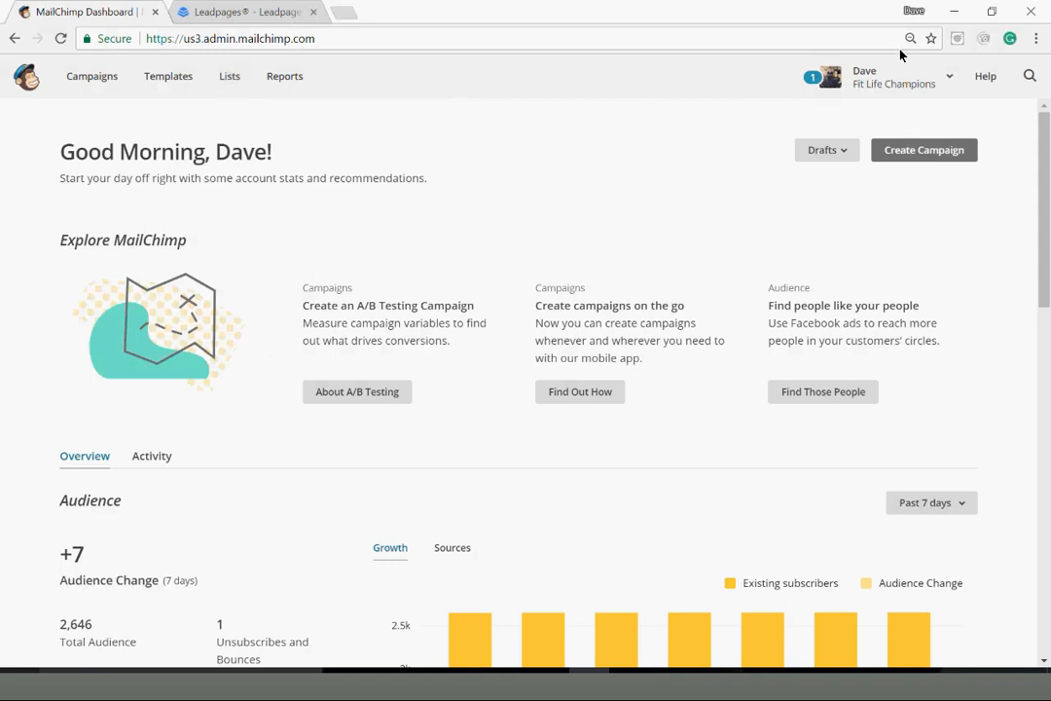
{"action": "left_click", "coordinate": [242, 88]}
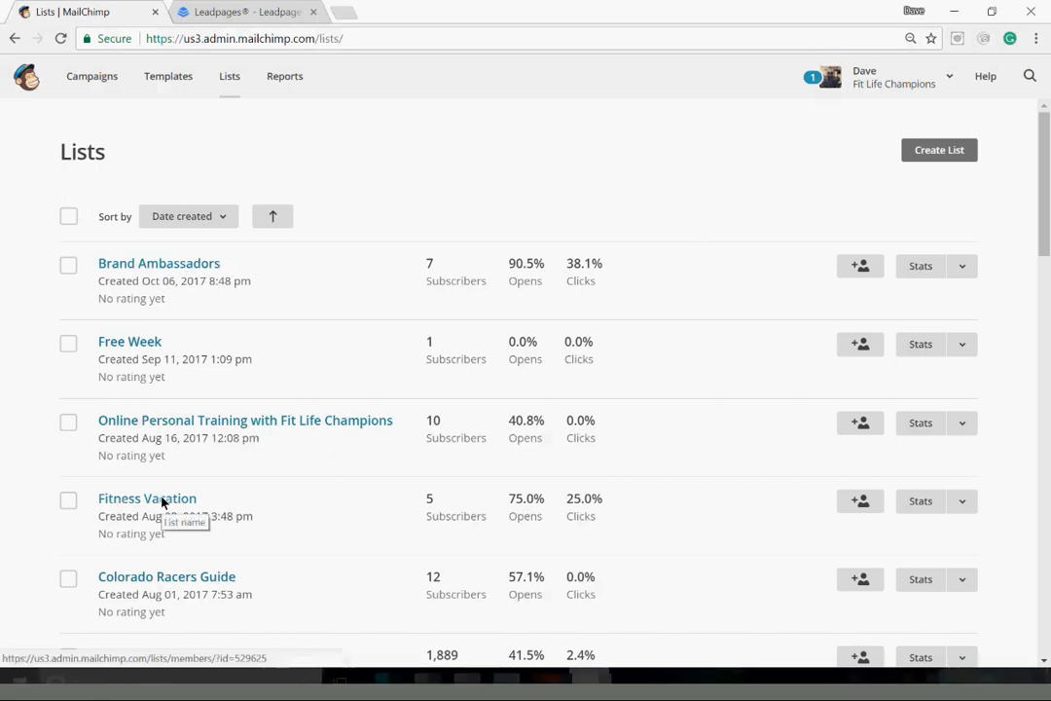
{"action": "scroll", "coordinate": [161, 500], "scroll_direction": "down", "scroll_amount": 3}
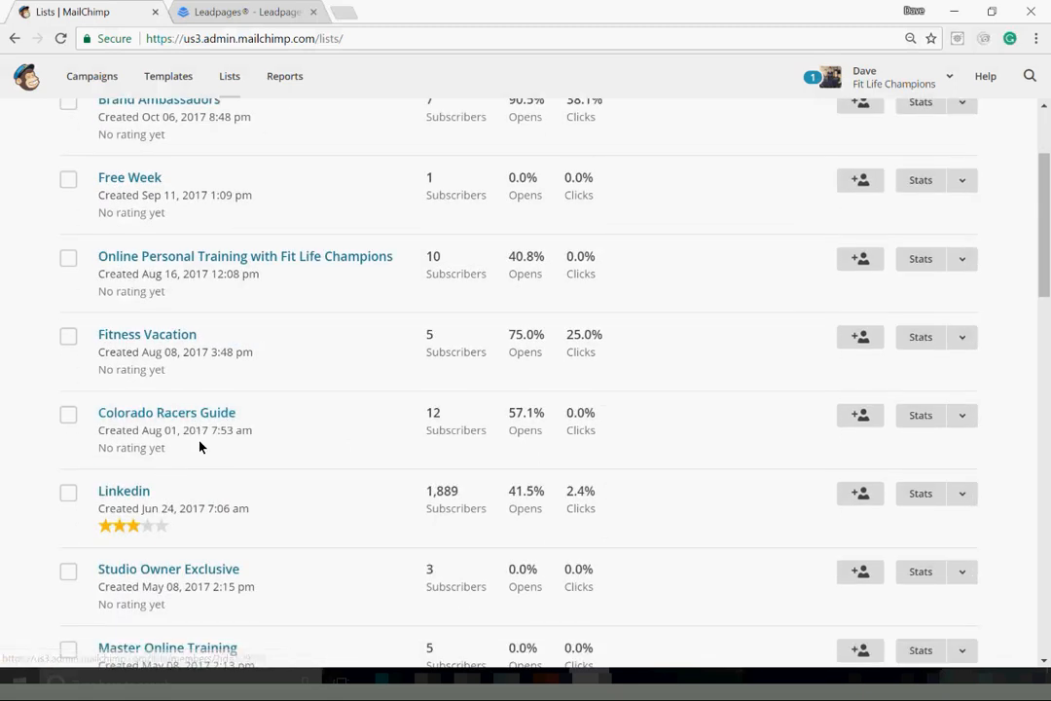
{"action": "scroll", "coordinate": [237, 504], "scroll_direction": "down", "scroll_amount": 4}
{"action": "scroll", "coordinate": [237, 504], "scroll_direction": "down", "scroll_amount": 1}
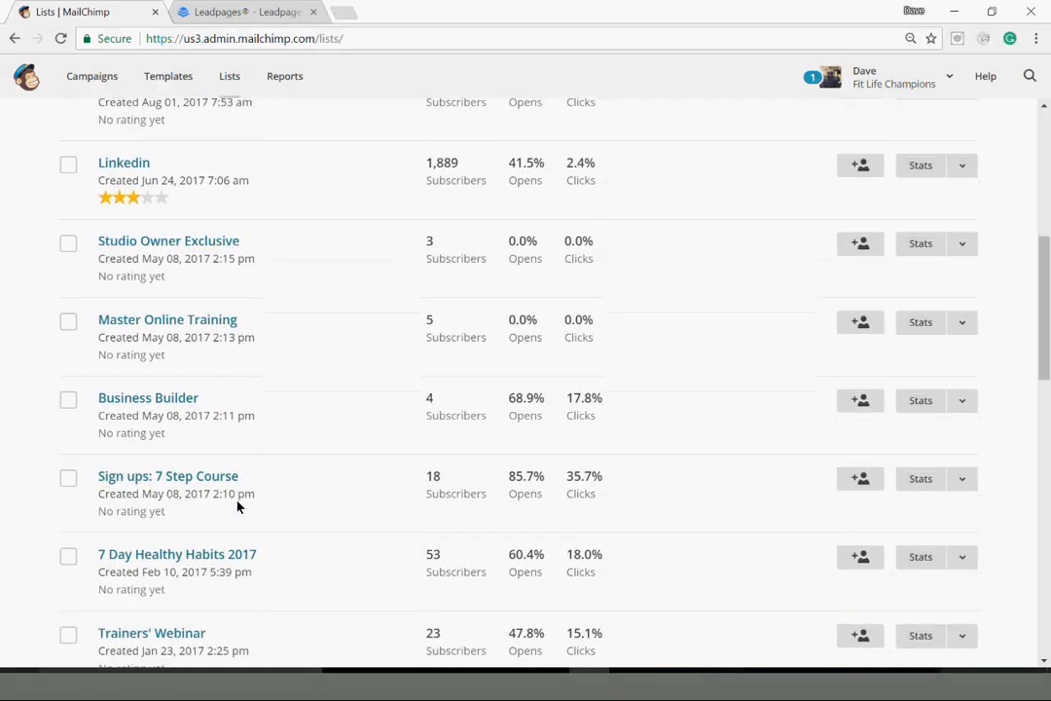
{"action": "scroll", "coordinate": [210, 490], "scroll_direction": "down", "scroll_amount": 3}
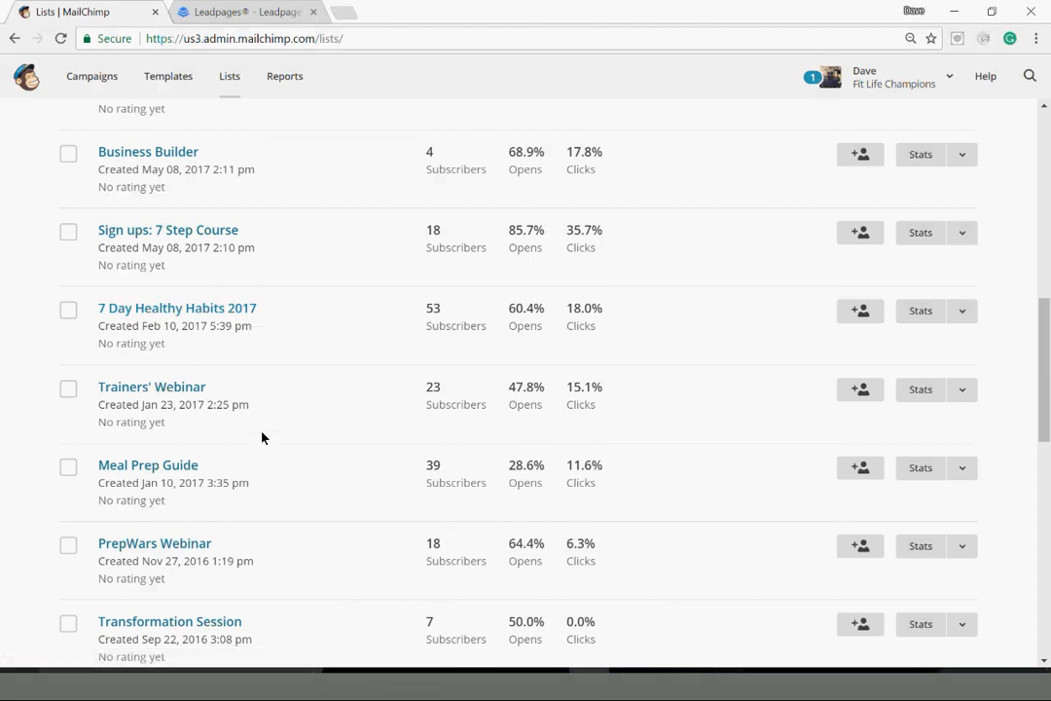
{"action": "scroll", "coordinate": [261, 437], "scroll_direction": "down", "scroll_amount": 4}
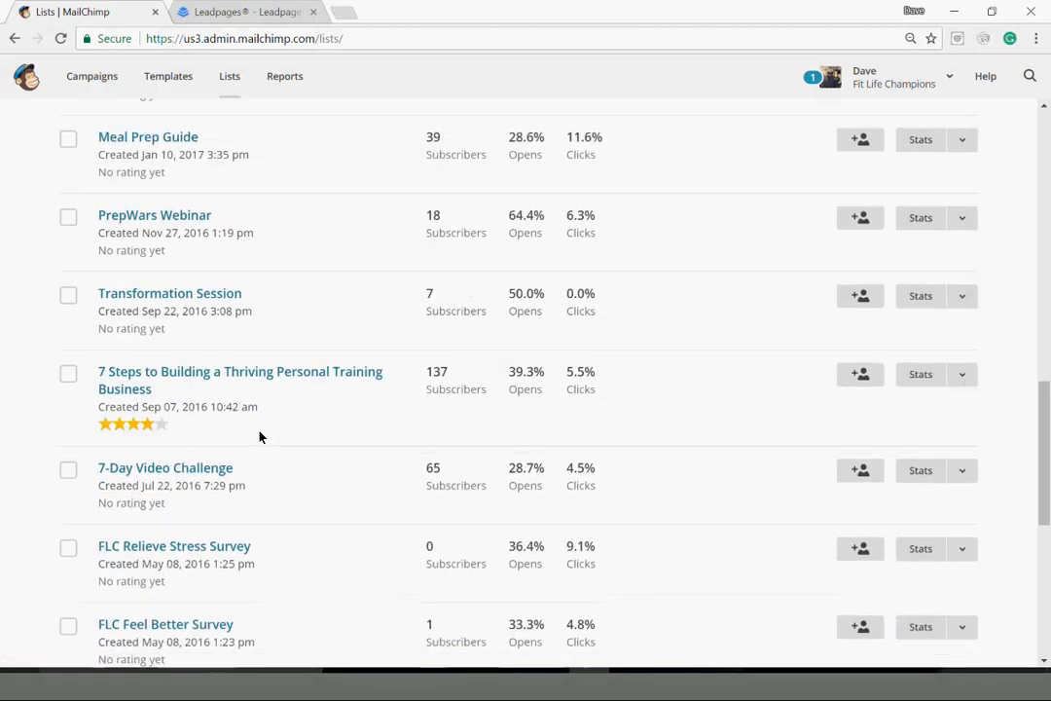
{"action": "scroll", "coordinate": [304, 452], "scroll_direction": "down", "scroll_amount": 5}
{"action": "scroll", "coordinate": [309, 445], "scroll_direction": "up", "scroll_amount": 4}
{"action": "scroll", "coordinate": [321, 442], "scroll_direction": "down", "scroll_amount": 4}
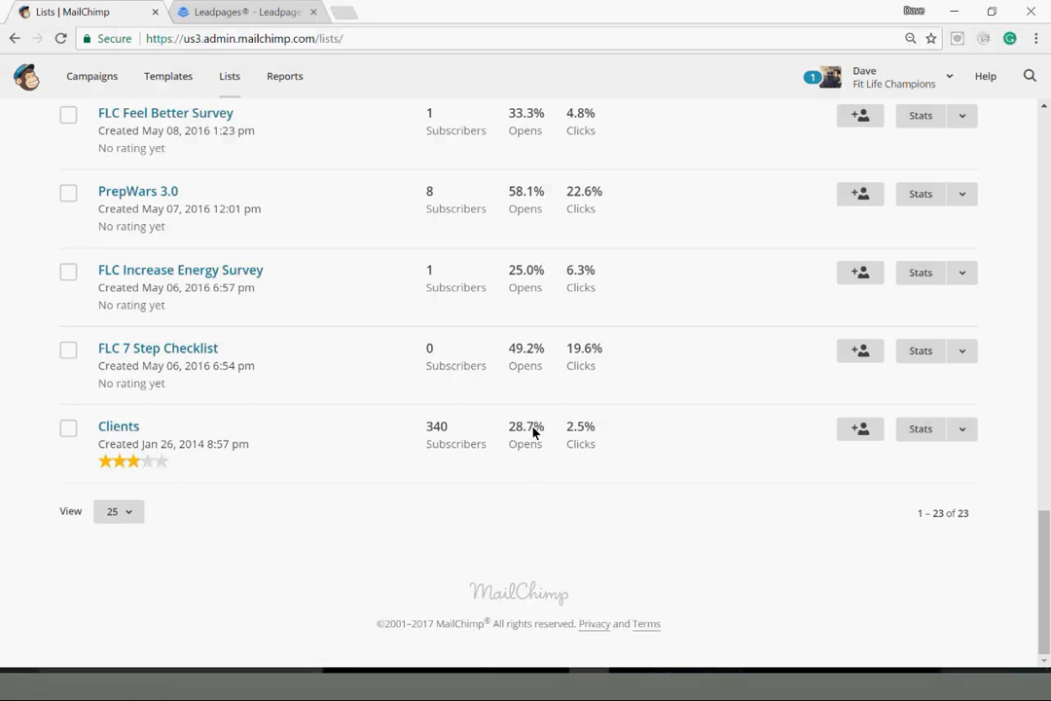
{"action": "scroll", "coordinate": [533, 433], "scroll_direction": "up", "scroll_amount": 15}
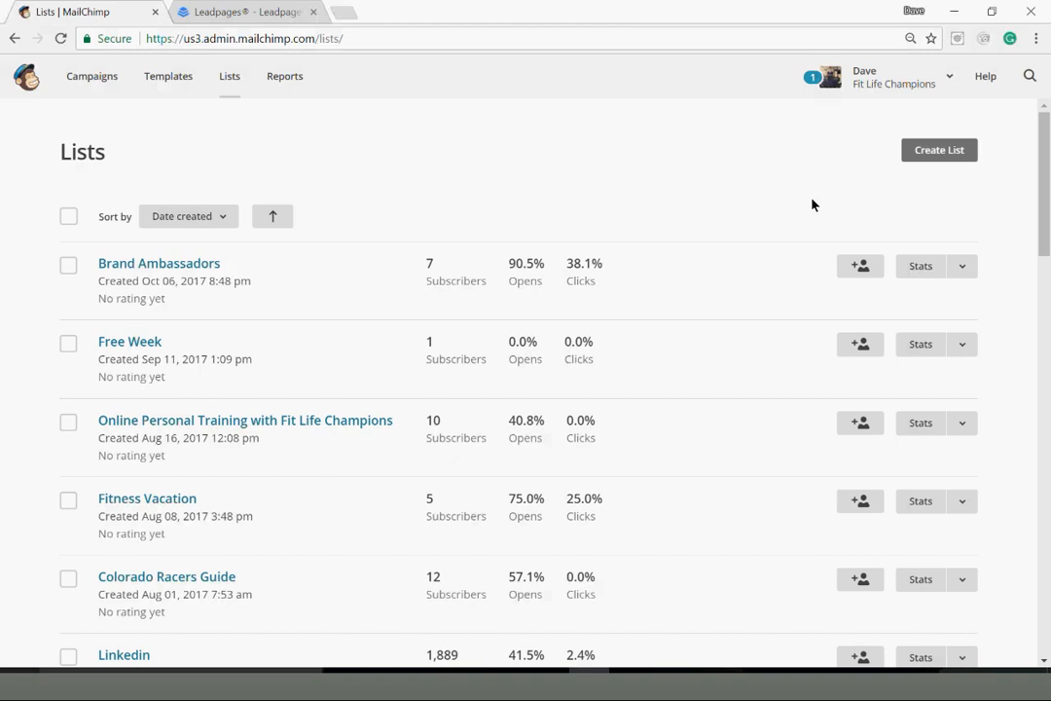
Step: Start a new subscriber list and name it "New Clients"
{"action": "left_click", "coordinate": [943, 156]}
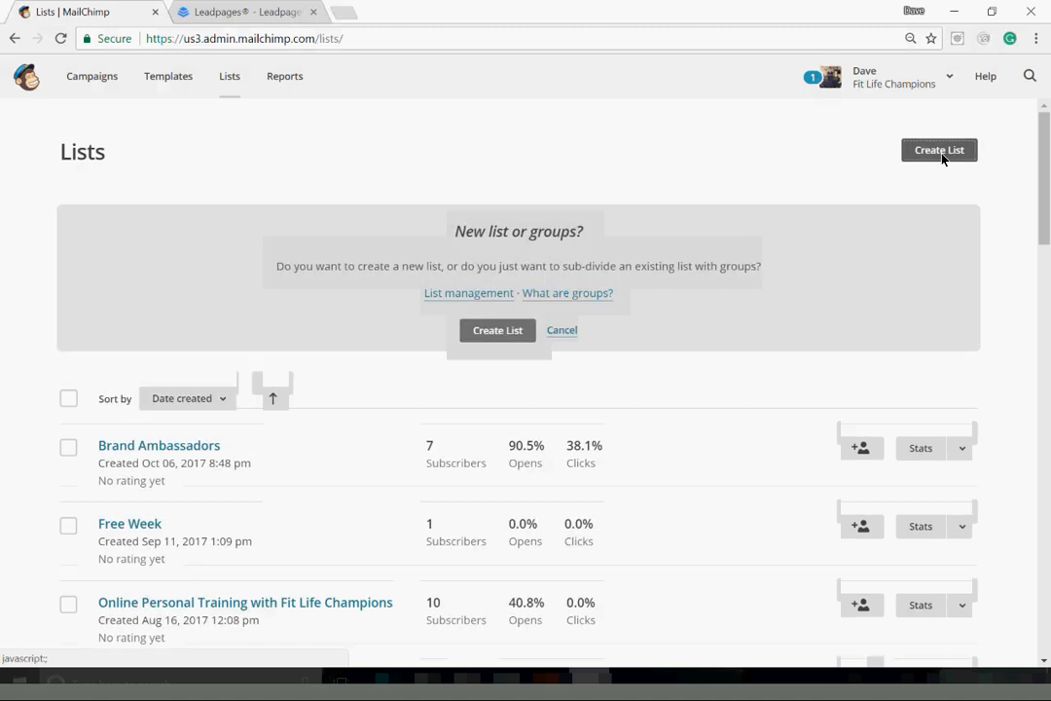
{"action": "left_click", "coordinate": [483, 331]}
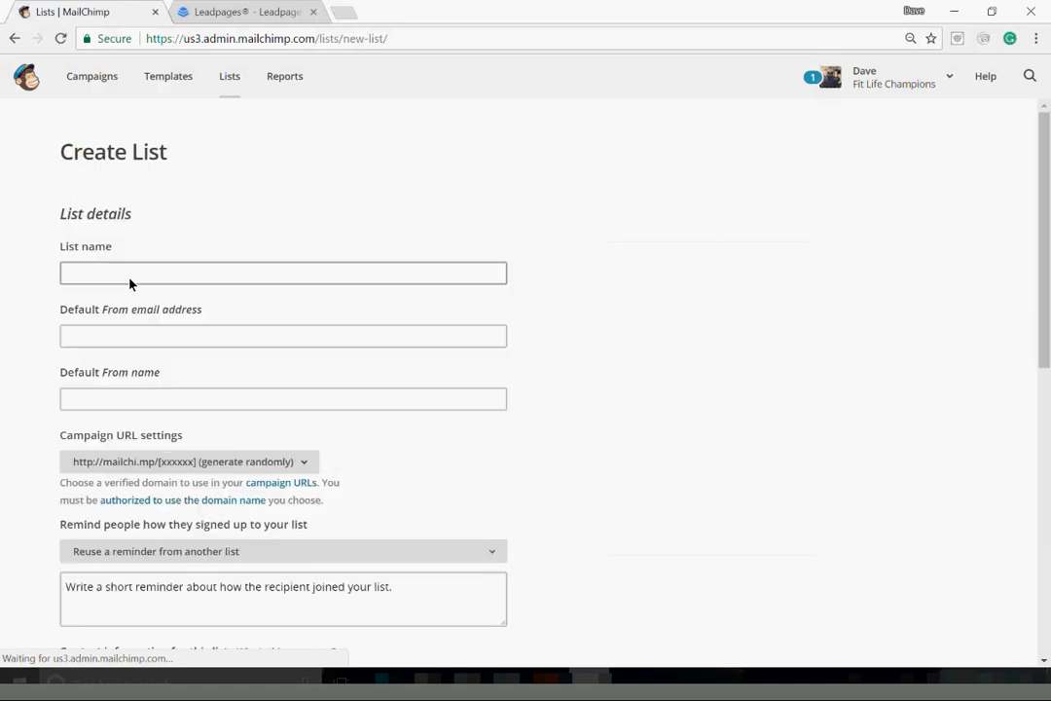
{"action": "left_click", "coordinate": [131, 279]}
{"action": "type", "text": "New clients"}
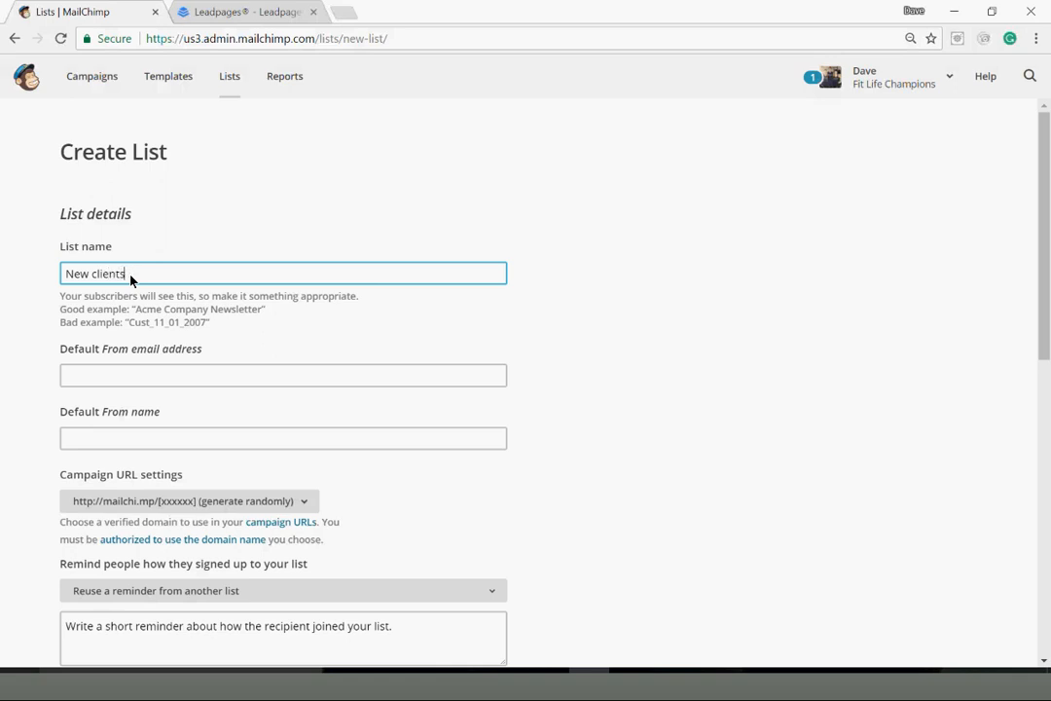
{"action": "left_click", "coordinate": [99, 276]}
{"action": "key", "text": "BackSpace"}
{"action": "type", "text": "C"}
{"action": "left_click", "coordinate": [715, 394]}
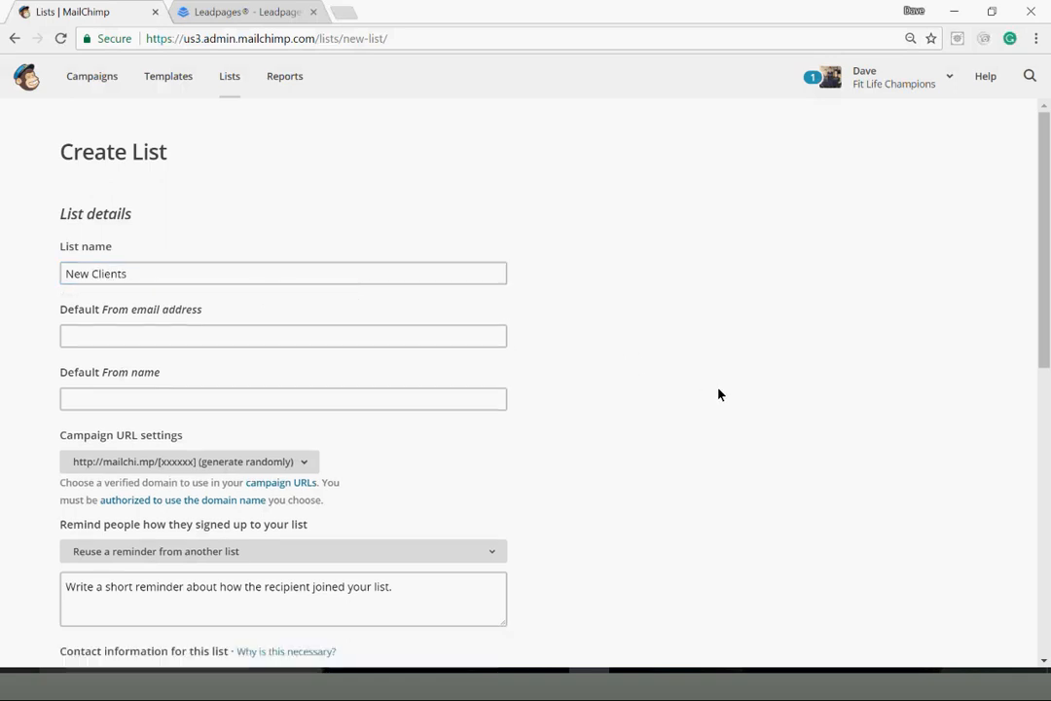
Step: Fill in the list's default From email address with the business e-mail and enter the sender's first name as the From name
{"action": "left_click", "coordinate": [346, 340]}
{"action": "type", "text": "riseu"}
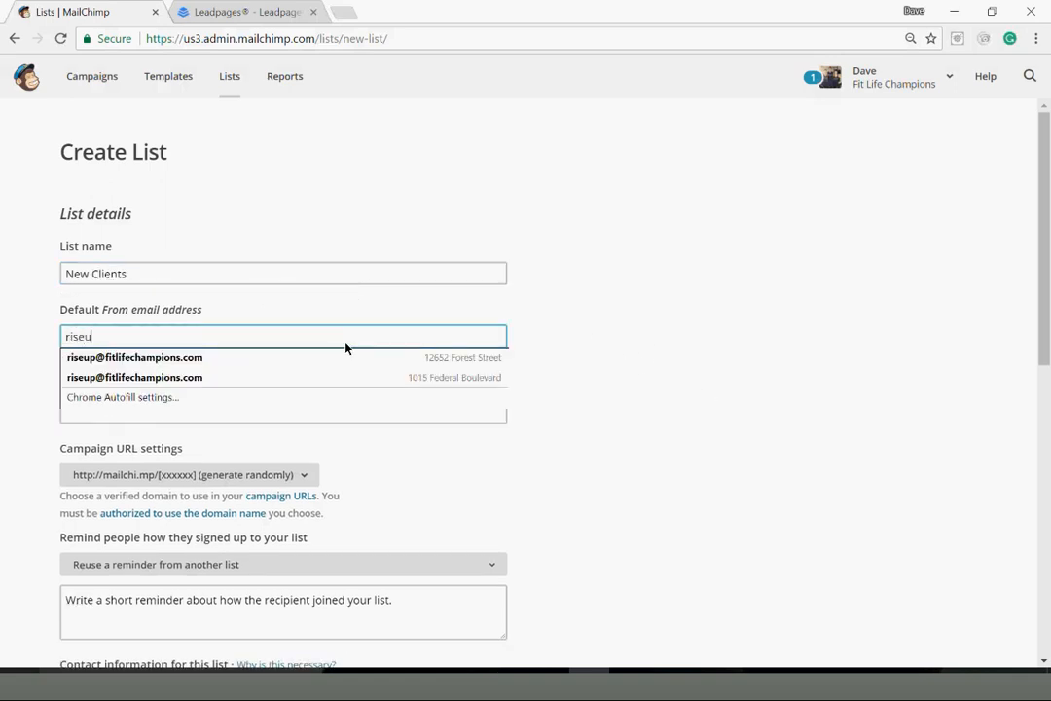
{"action": "key", "text": "Down"}
{"action": "key", "text": "Tab"}
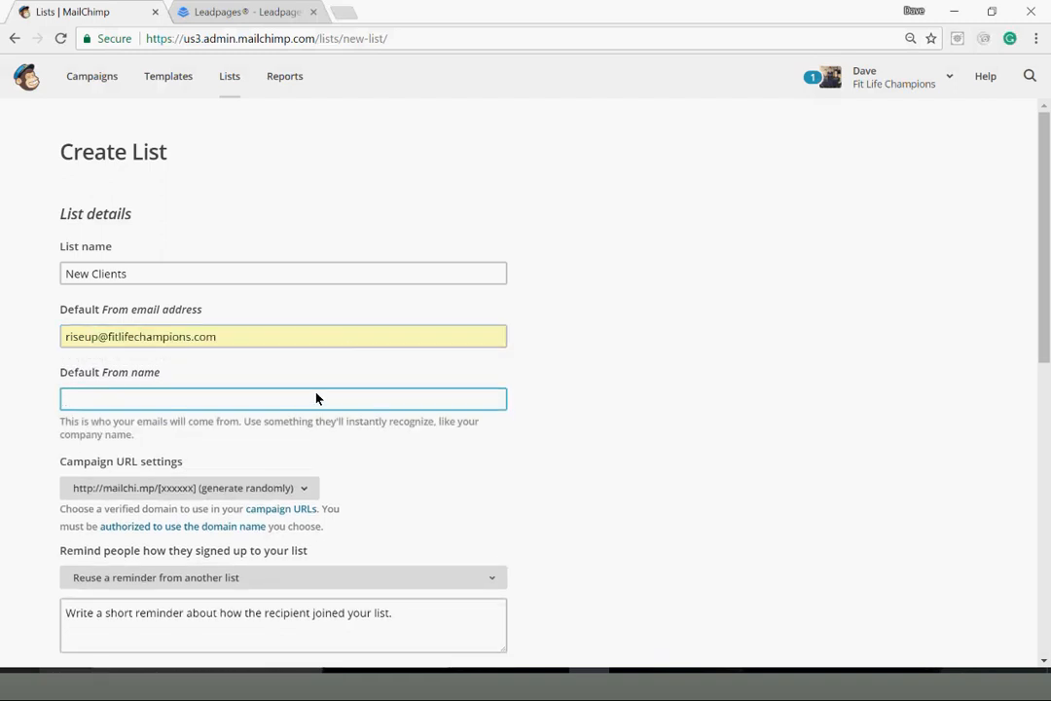
{"action": "type", "text": "Dave"}
{"action": "key", "text": "Tab"}
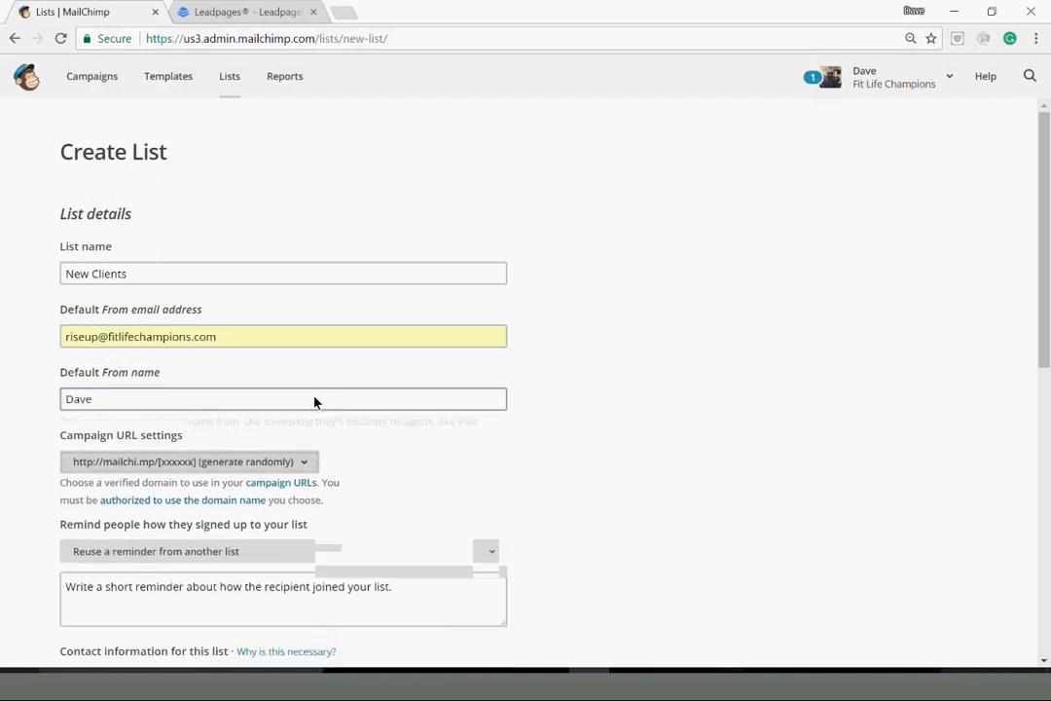
Step: Reuse the signup reminder from the Clients list for the new list
{"action": "scroll", "coordinate": [380, 477], "scroll_direction": "down", "scroll_amount": 1}
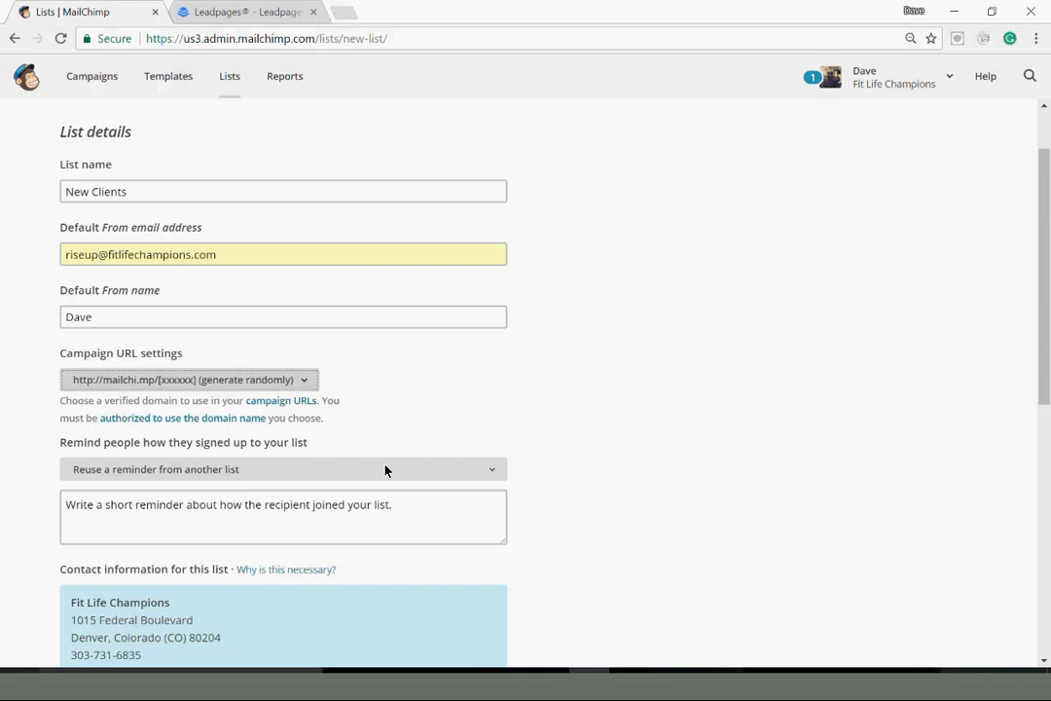
{"action": "left_click", "coordinate": [233, 471]}
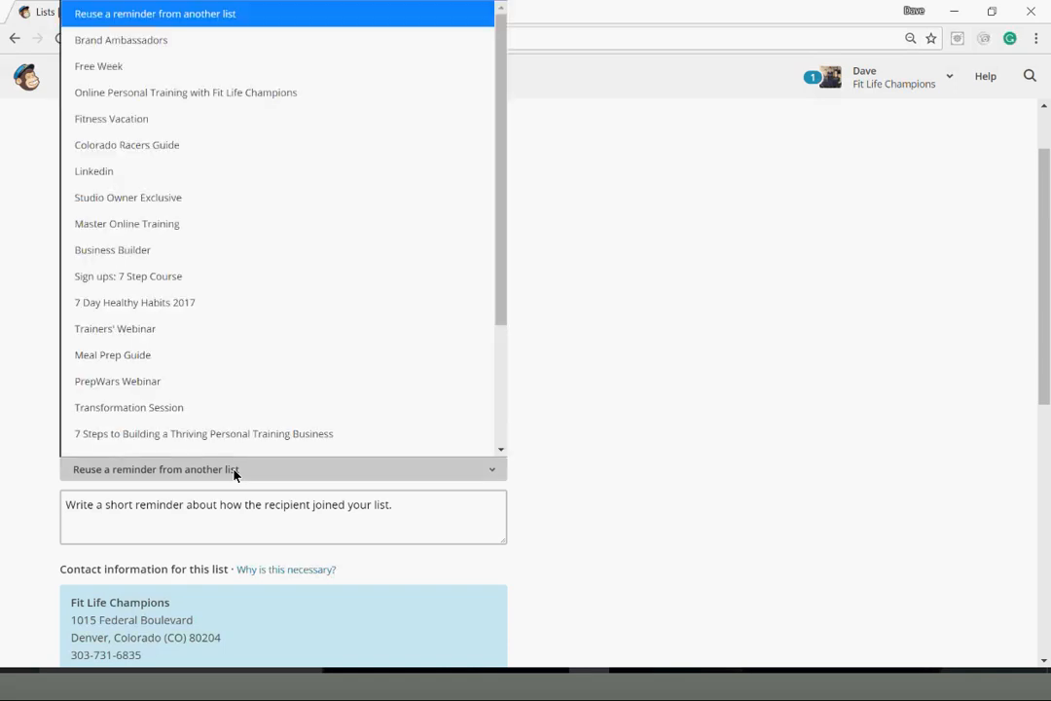
{"action": "scroll", "coordinate": [239, 438], "scroll_direction": "down", "scroll_amount": 4}
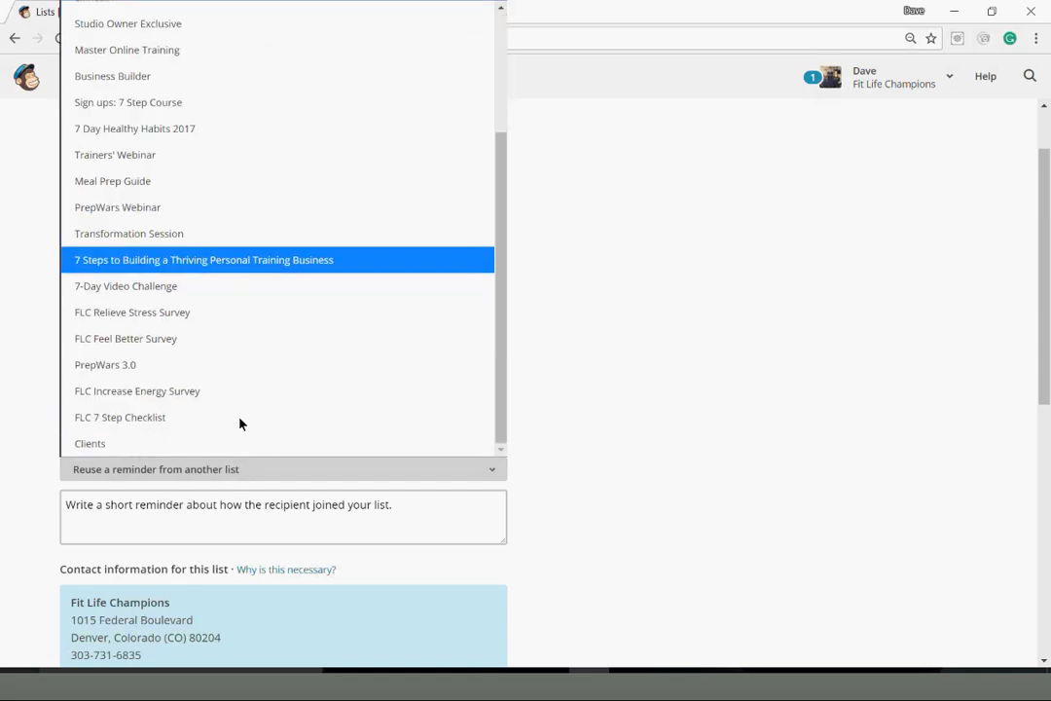
{"action": "left_click", "coordinate": [226, 446]}
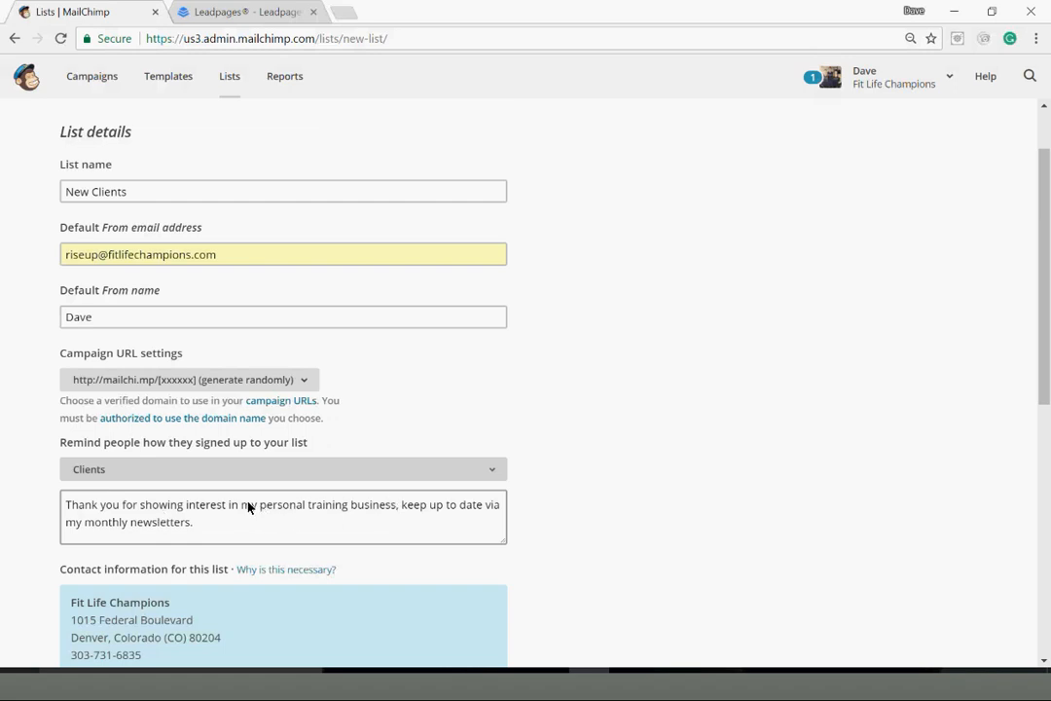
Step: Replace "my personal training business" in the reminder text with "Fit Life Champions"
{"action": "left_click_drag", "start_coordinate": [244, 507], "coordinate": [394, 508]}
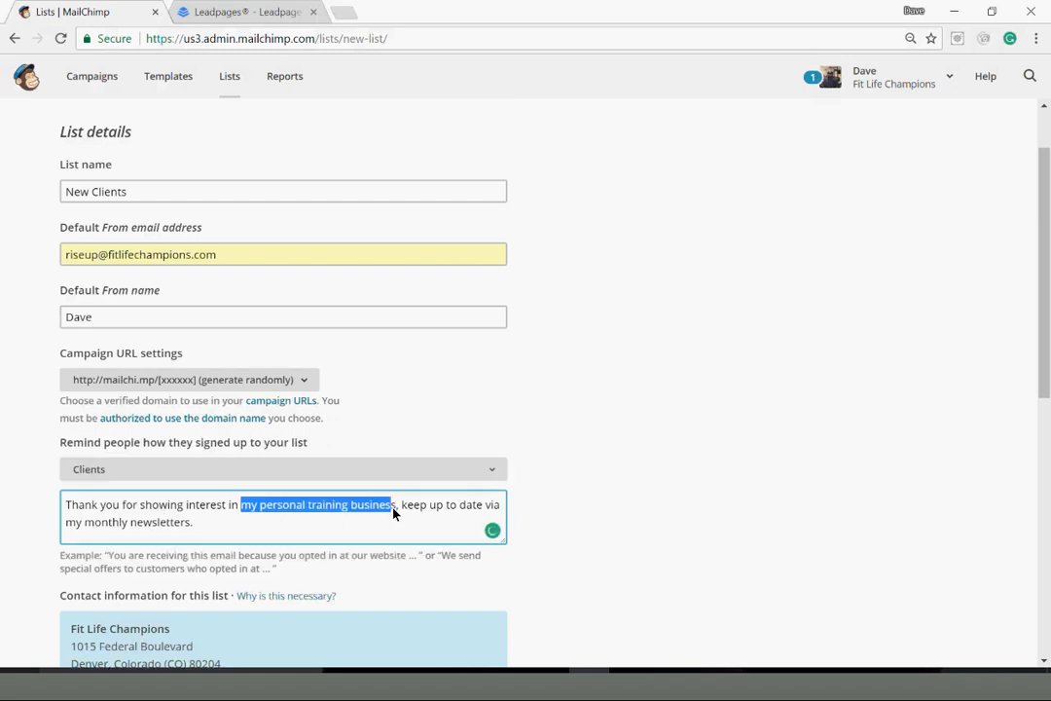
{"action": "key", "text": "BackSpace"}
{"action": "type", "text": "Fit L"}
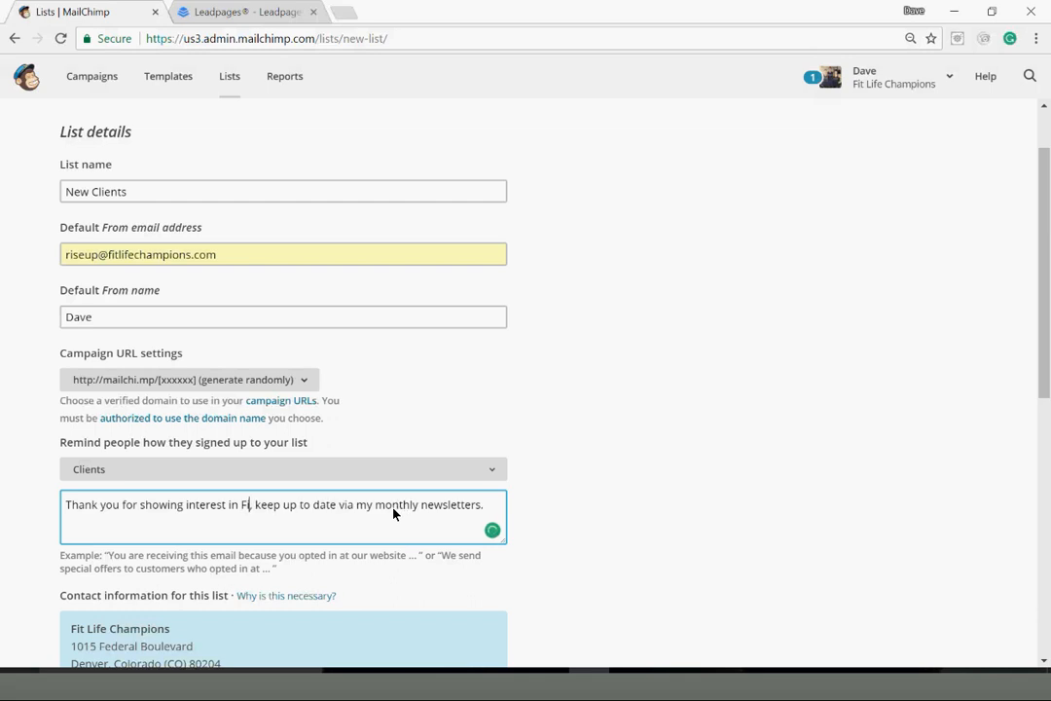
{"action": "type", "text": "ife Champ"}
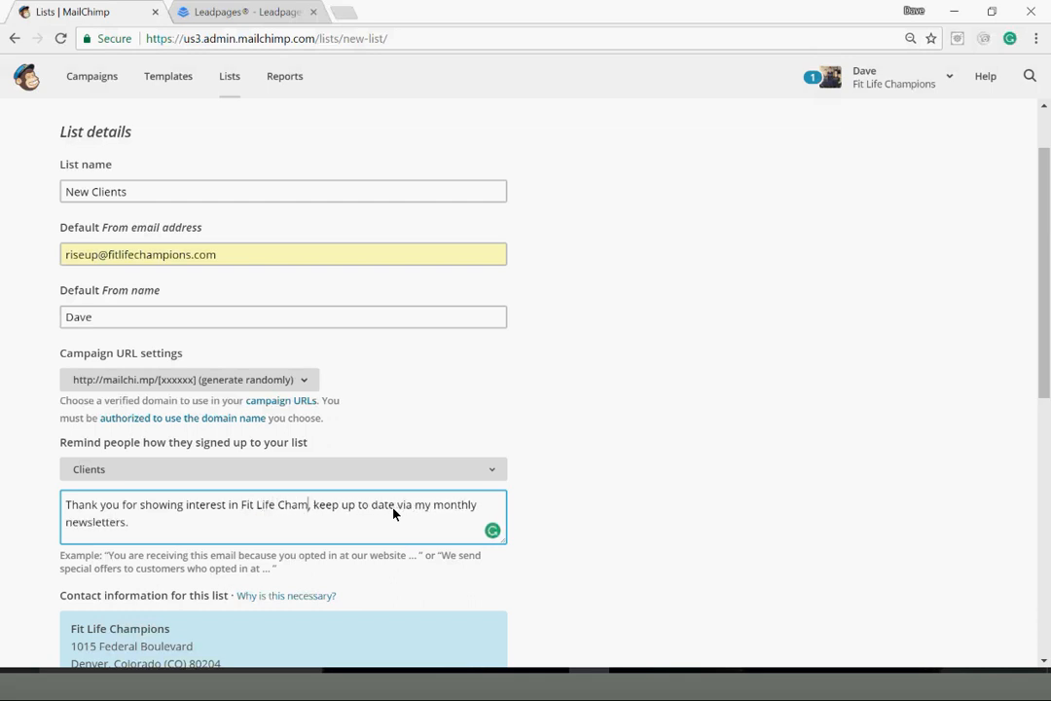
{"action": "type", "text": "ions"}
{"action": "left_click", "coordinate": [561, 416]}
Step: Review the list's contact information and notification options, leave all notifications off, and save the new list
{"action": "scroll", "coordinate": [559, 417], "scroll_direction": "down", "scroll_amount": 3}
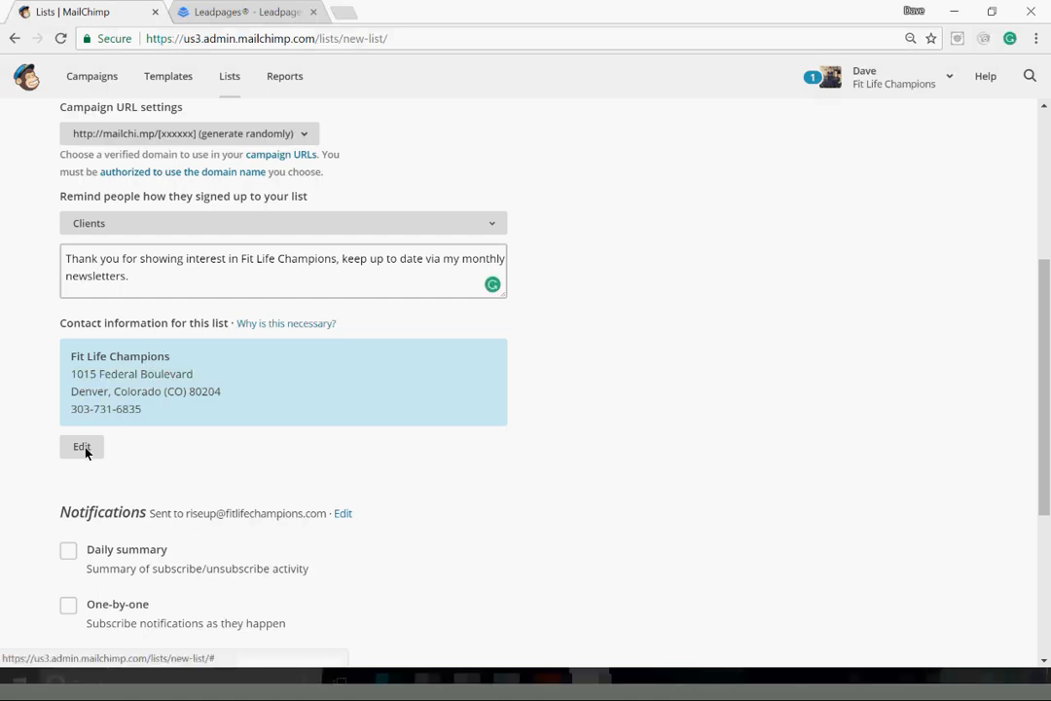
{"action": "scroll", "coordinate": [662, 429], "scroll_direction": "down", "scroll_amount": 3}
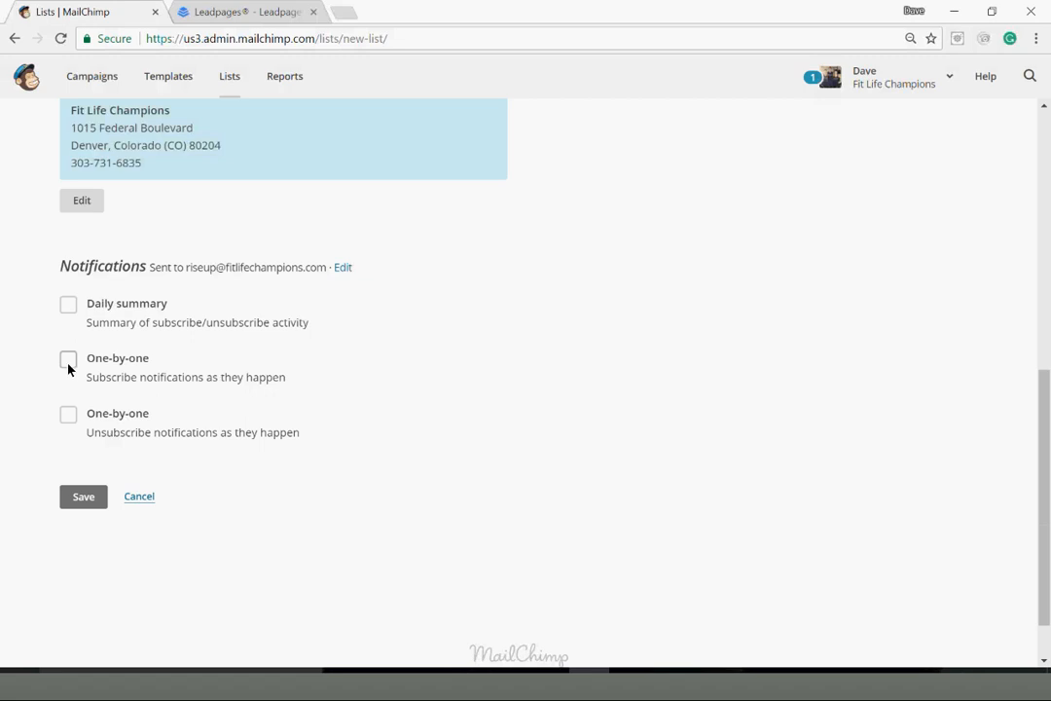
{"action": "left_click", "coordinate": [85, 497]}
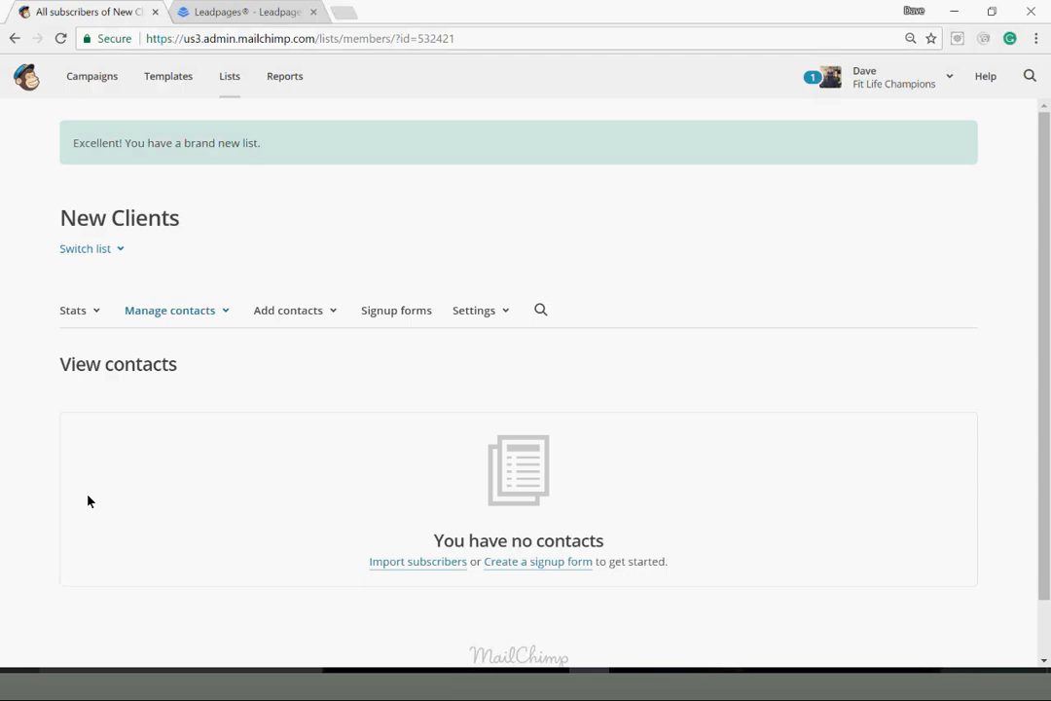
Step: Switch to Leadpages, open the 7 Day Free Trial page for editing and preview it
{"action": "left_click", "coordinate": [233, 12]}
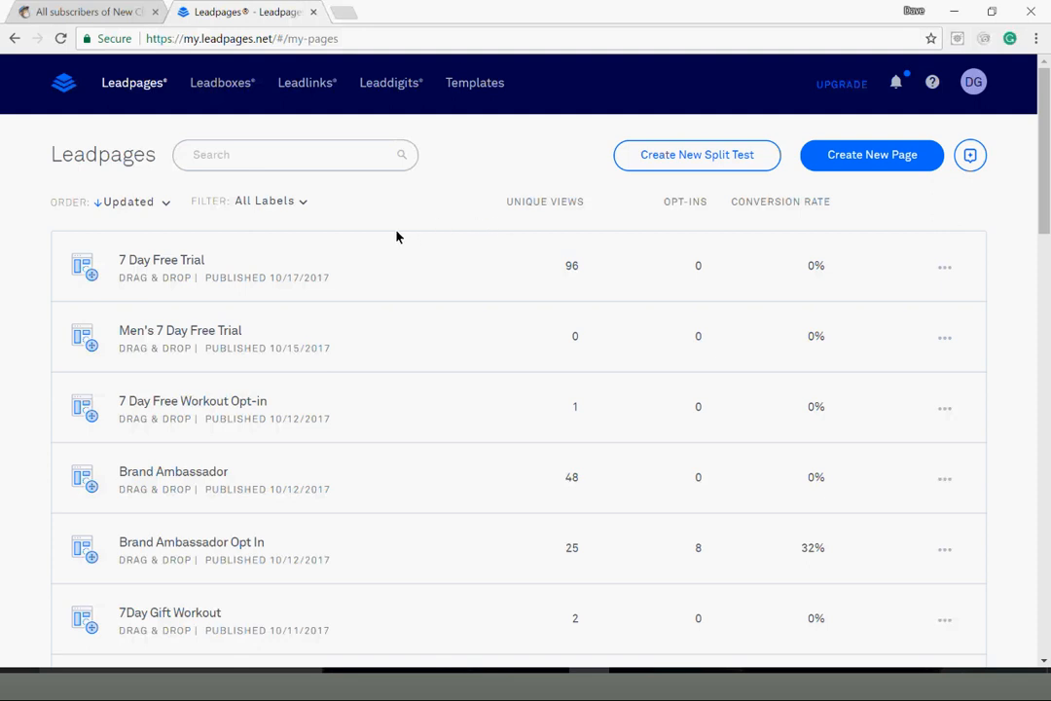
{"action": "left_click", "coordinate": [178, 266]}
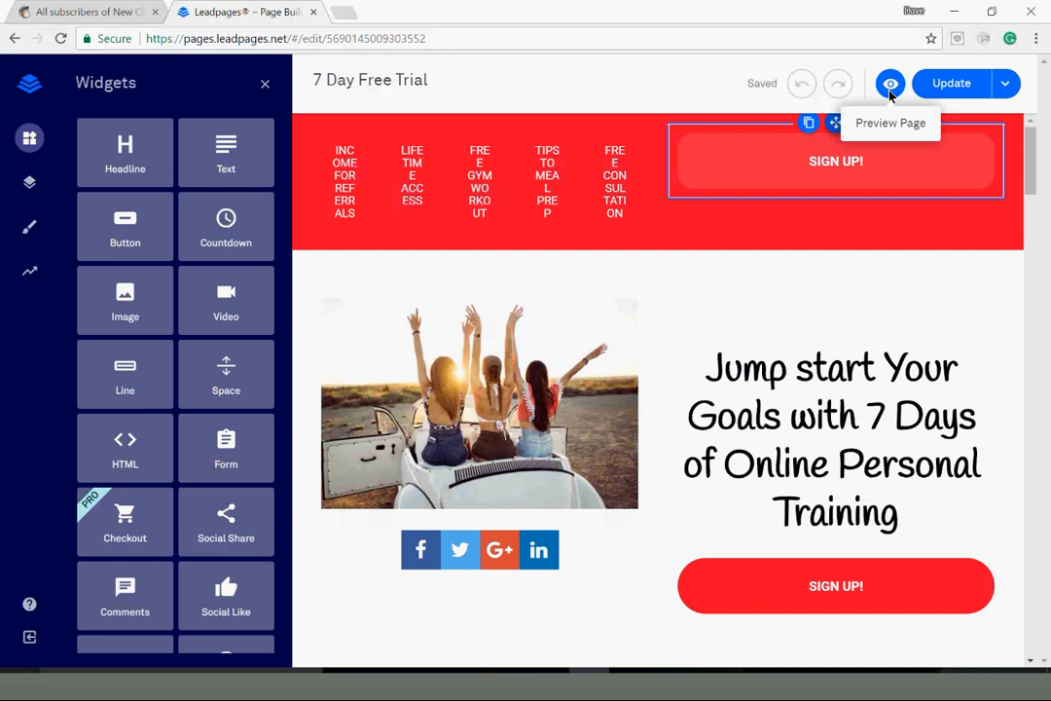
{"action": "left_click", "coordinate": [889, 88]}
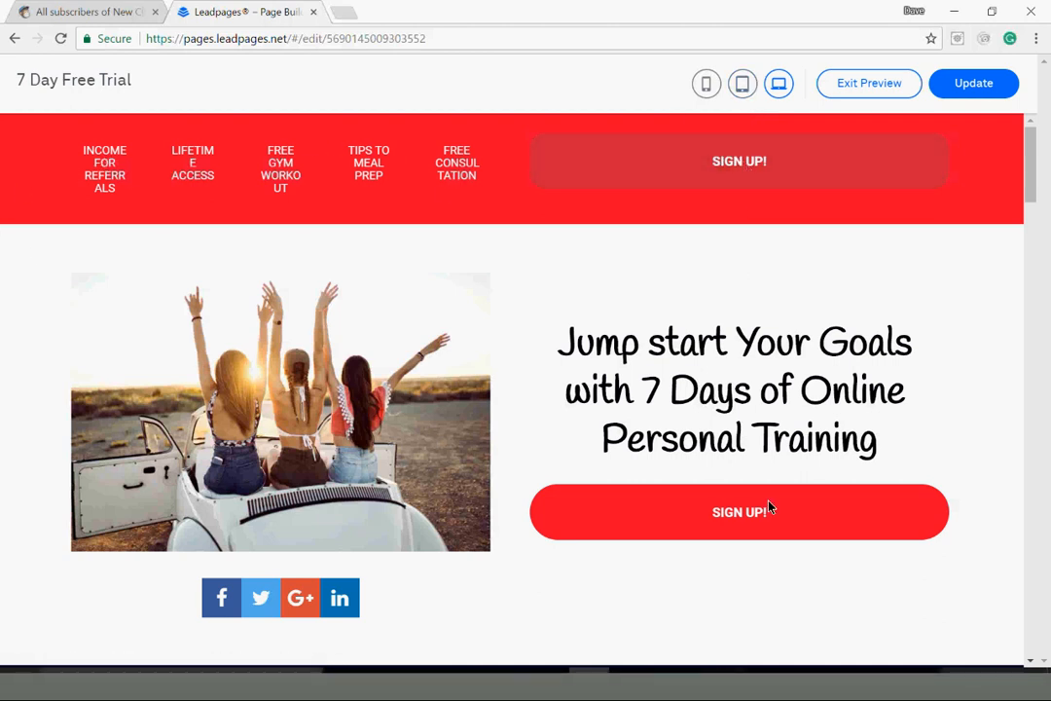
Step: Check the LinkedIn and Facebook share links in the page preview, closing each share window without posting
{"action": "left_click", "coordinate": [340, 597]}
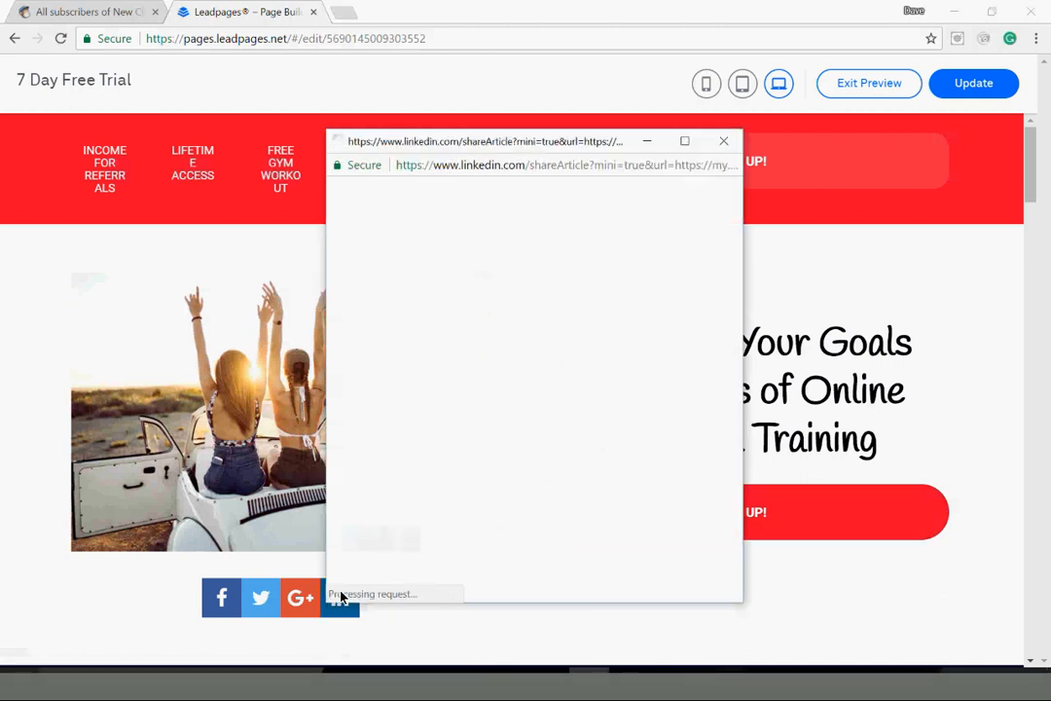
{"action": "left_click", "coordinate": [732, 146]}
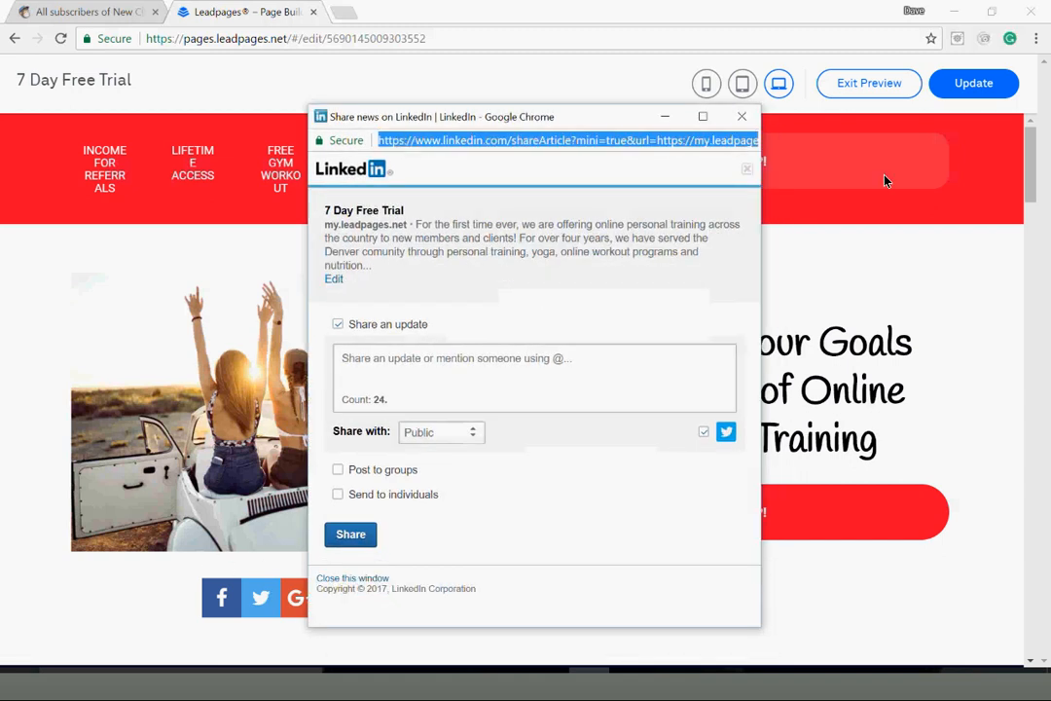
{"action": "left_click", "coordinate": [741, 116]}
{"action": "left_click", "coordinate": [204, 609]}
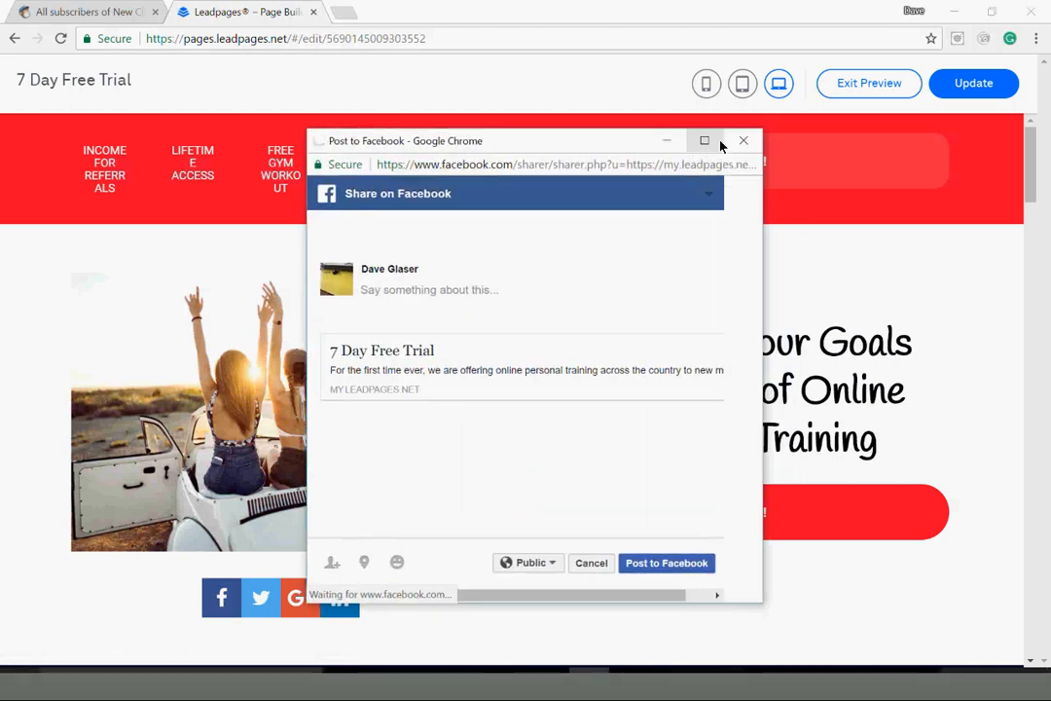
{"action": "left_click", "coordinate": [741, 142]}
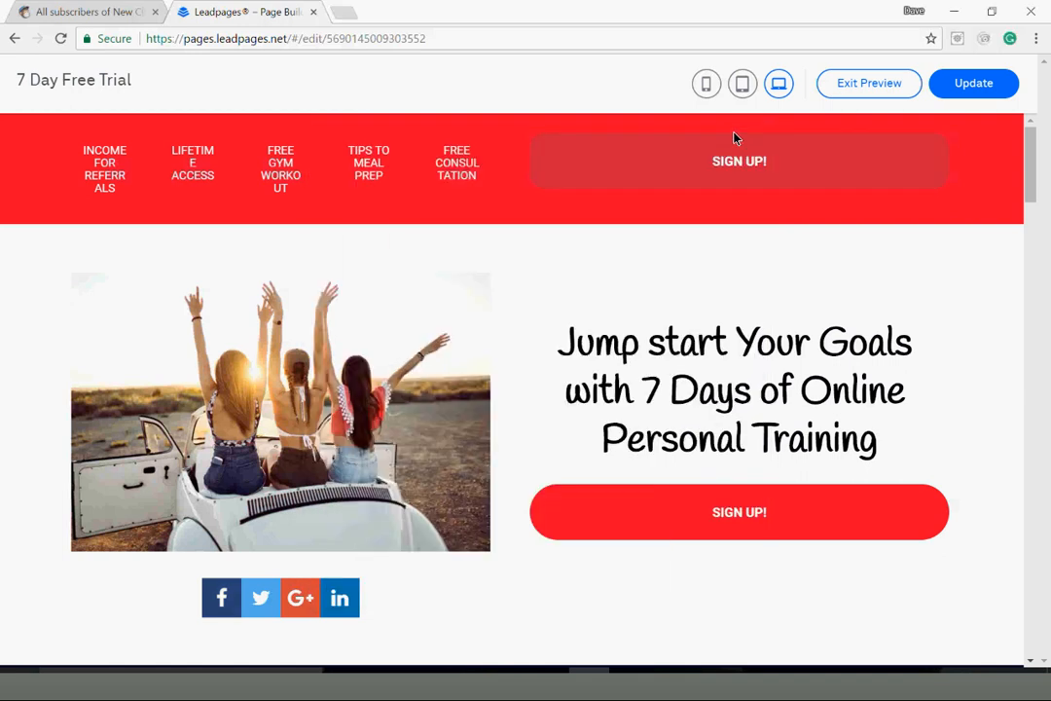
Step: Preview the 7 Day Free Trial page in tablet view and examine how its sections stack
{"action": "left_click", "coordinate": [741, 83]}
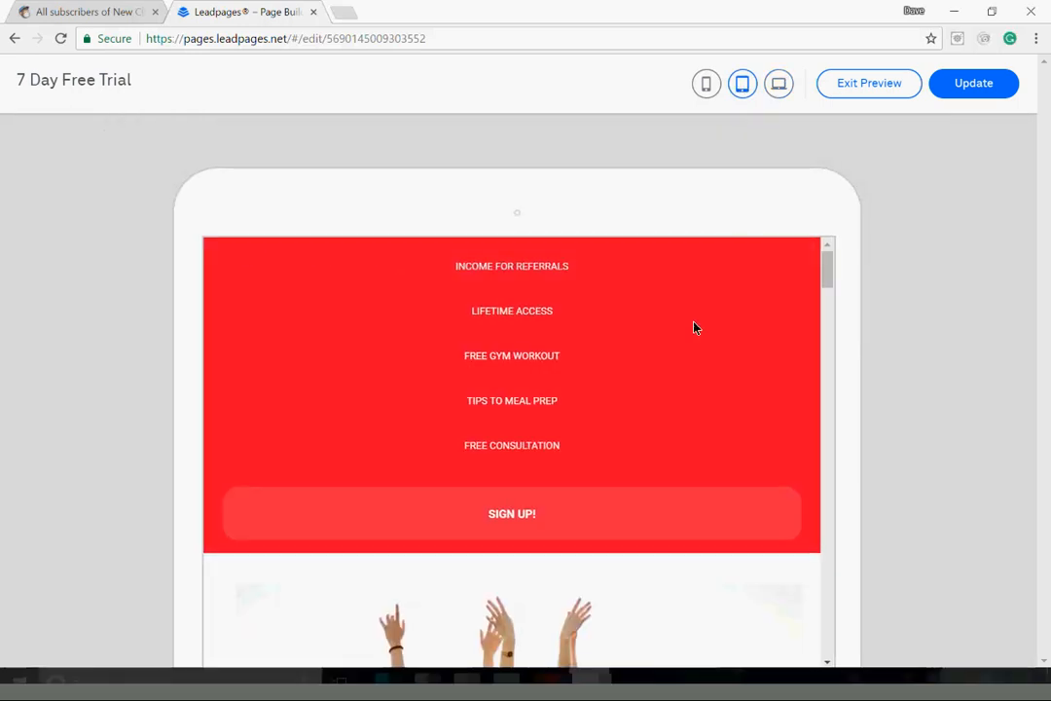
{"action": "scroll", "coordinate": [682, 351], "scroll_direction": "down", "scroll_amount": 2}
{"action": "scroll", "coordinate": [682, 351], "scroll_direction": "down", "scroll_amount": 10}
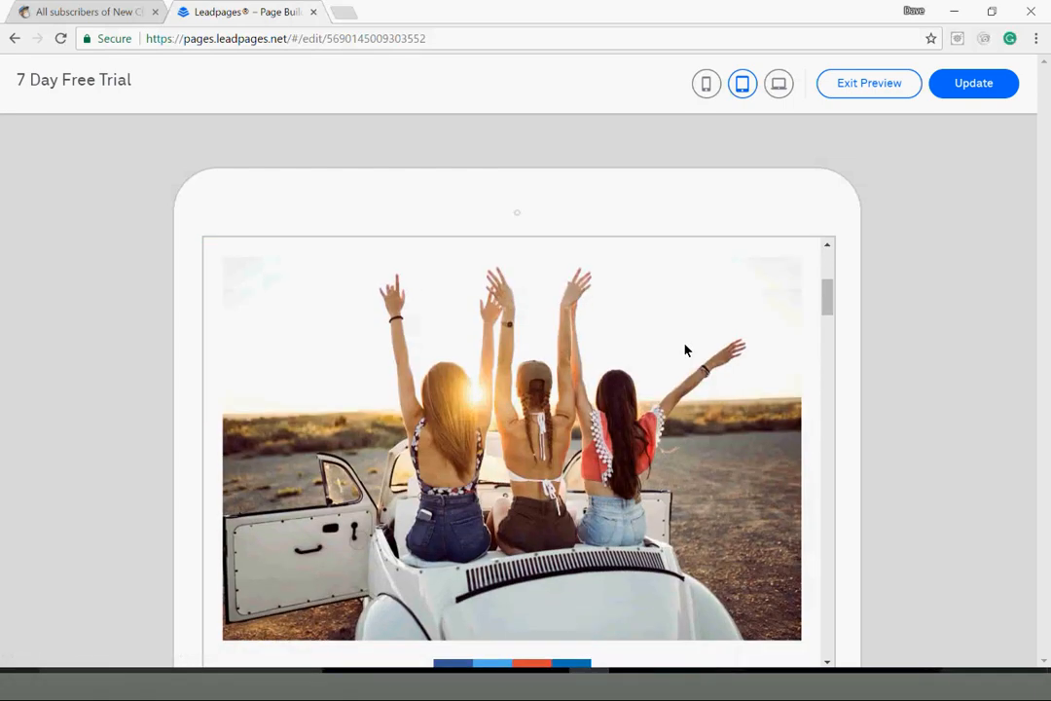
{"action": "scroll", "coordinate": [686, 347], "scroll_direction": "down", "scroll_amount": 15}
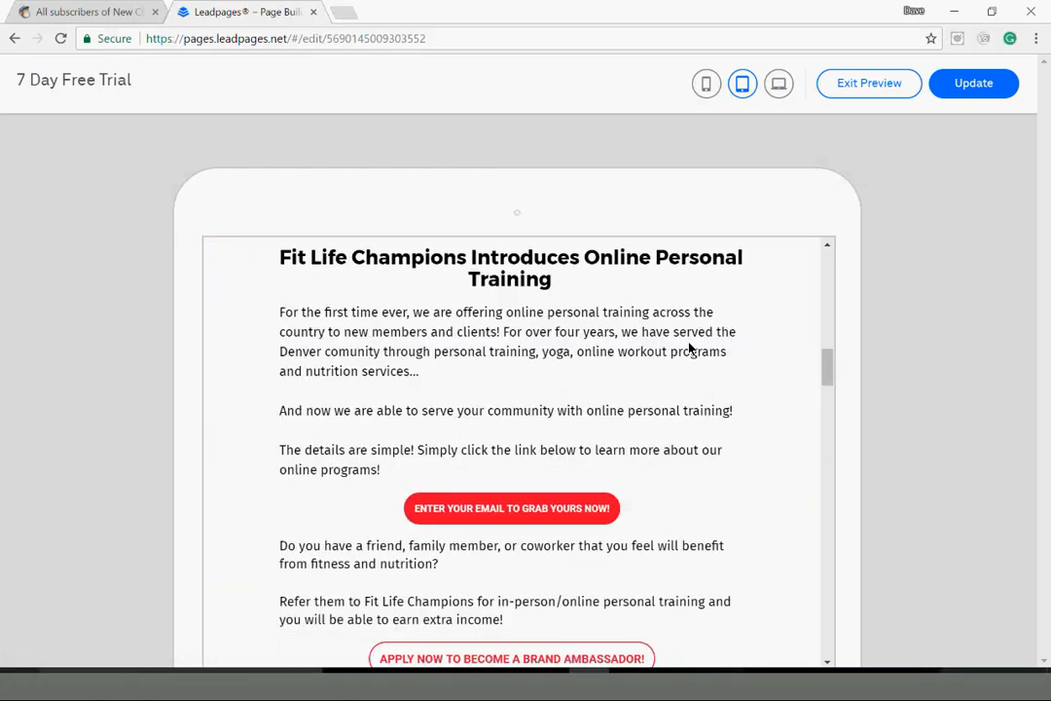
{"action": "scroll", "coordinate": [689, 347], "scroll_direction": "down", "scroll_amount": 20}
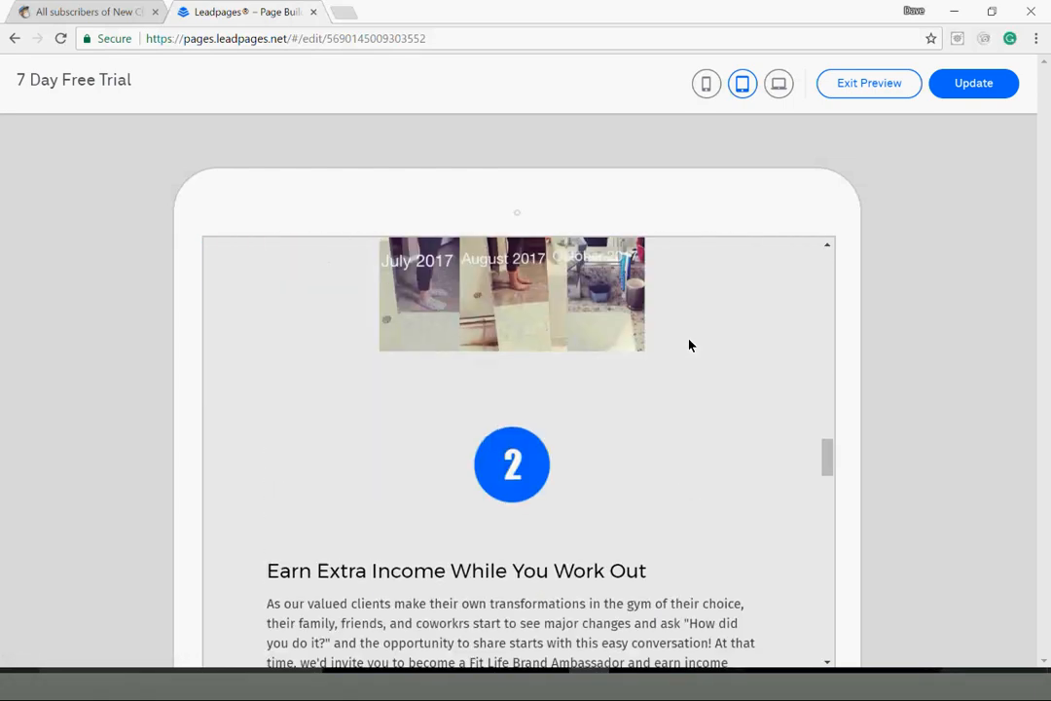
{"action": "scroll", "coordinate": [687, 342], "scroll_direction": "down", "scroll_amount": 3}
{"action": "scroll", "coordinate": [687, 343], "scroll_direction": "up", "scroll_amount": 10}
Step: Review the 7 Day Free Trial page in phone view through to its footer, and exit the preview
{"action": "left_click", "coordinate": [706, 84]}
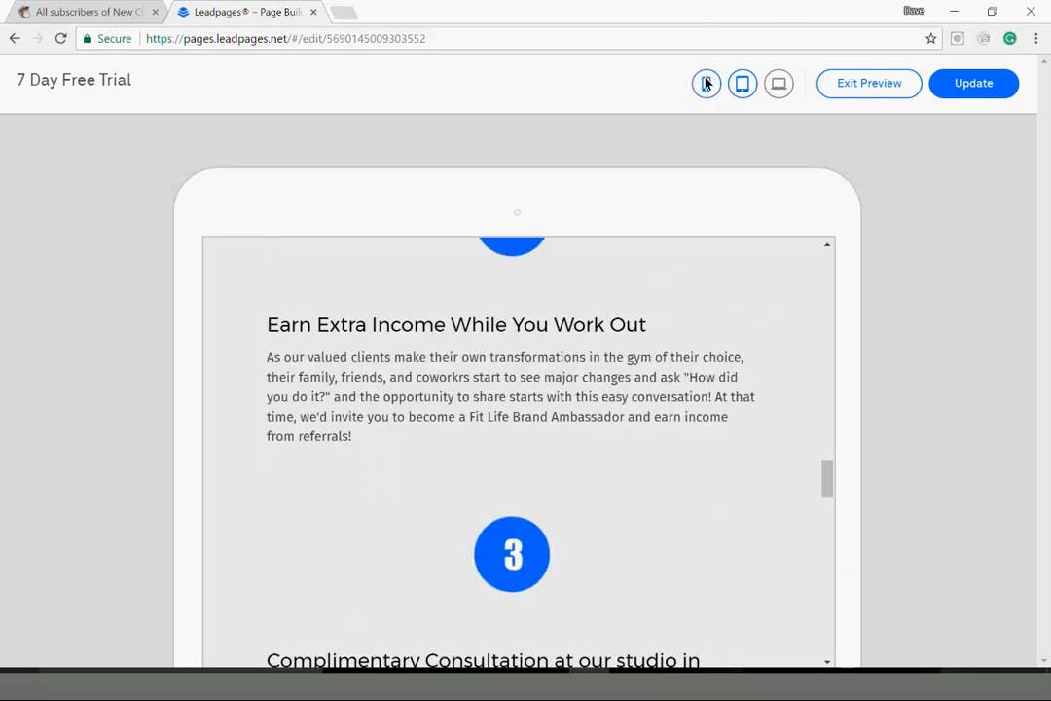
{"action": "scroll", "coordinate": [557, 358], "scroll_direction": "up", "scroll_amount": 2}
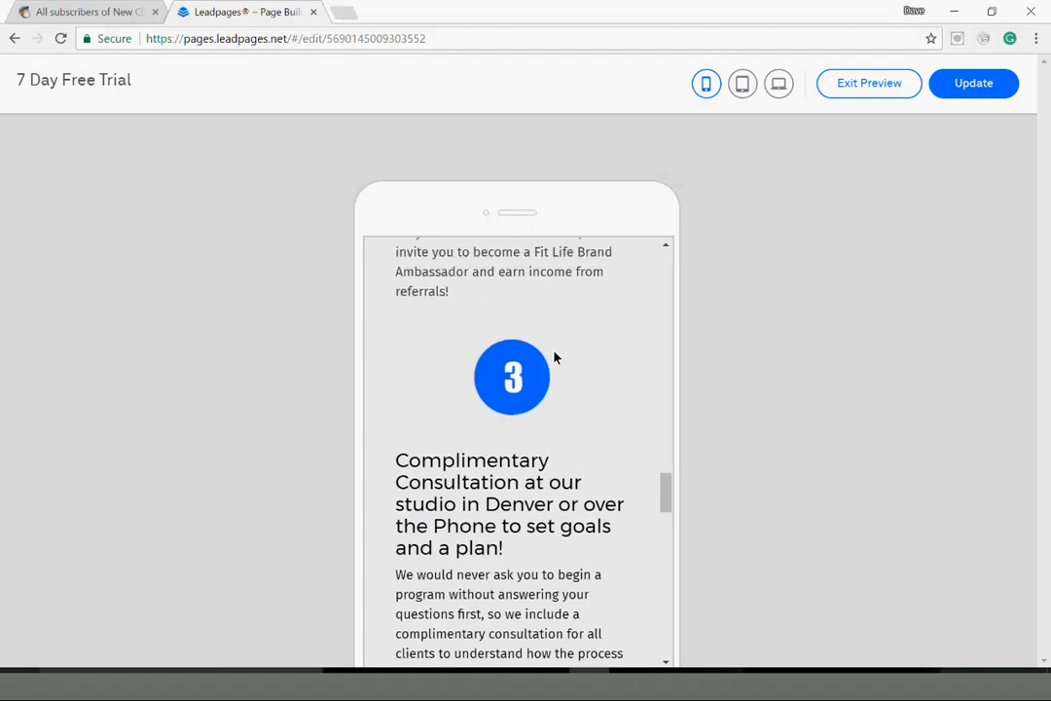
{"action": "scroll", "coordinate": [556, 356], "scroll_direction": "down", "scroll_amount": 5}
{"action": "scroll", "coordinate": [560, 336], "scroll_direction": "down", "scroll_amount": 4}
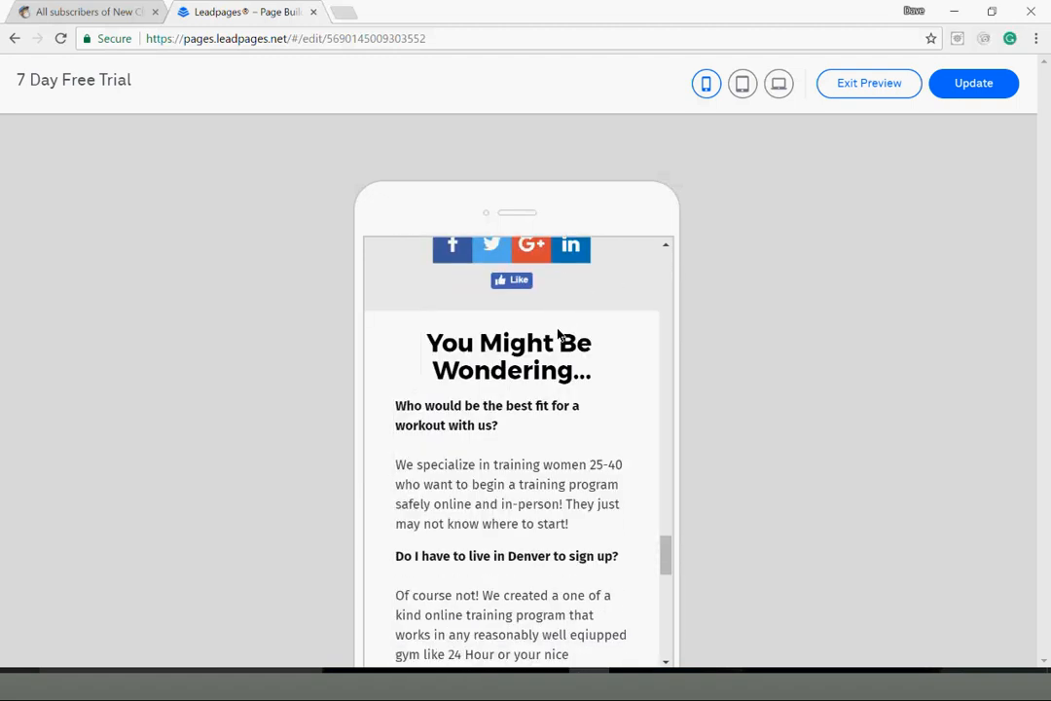
{"action": "scroll", "coordinate": [560, 356], "scroll_direction": "down", "scroll_amount": 3}
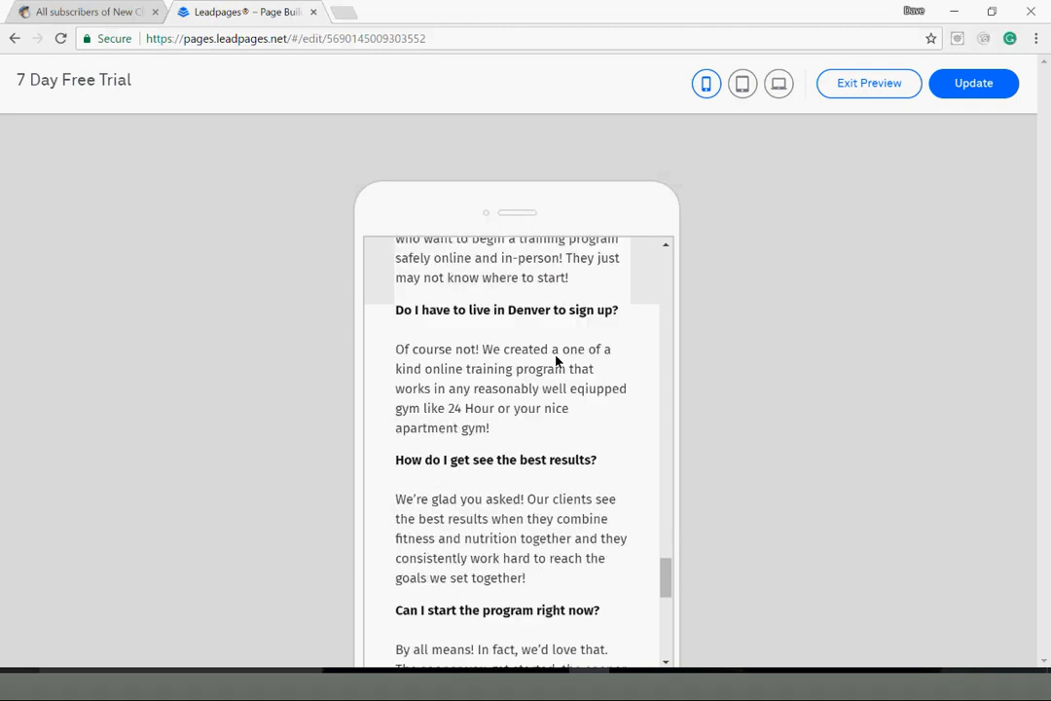
{"action": "scroll", "coordinate": [560, 352], "scroll_direction": "down", "scroll_amount": 7}
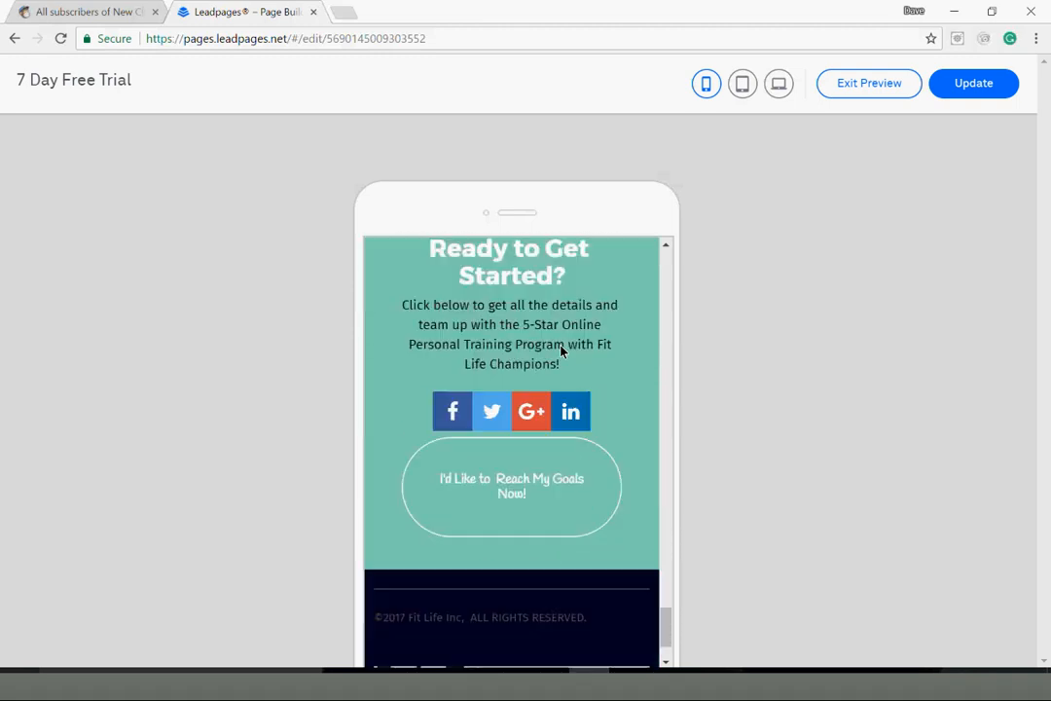
{"action": "scroll", "coordinate": [560, 352], "scroll_direction": "up", "scroll_amount": 15}
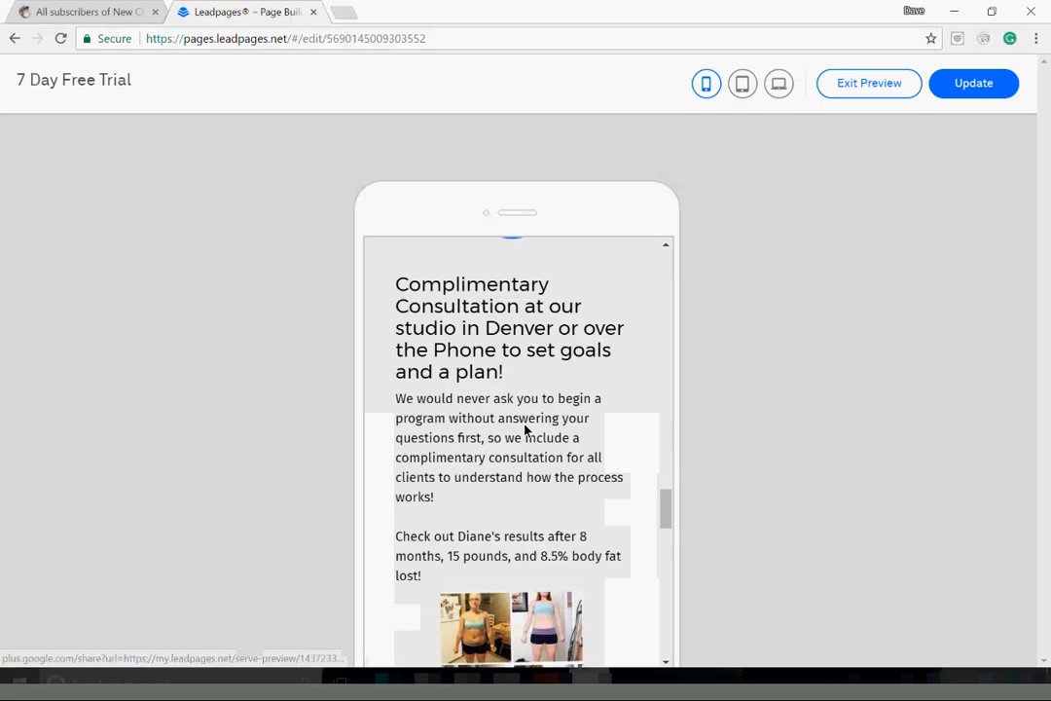
{"action": "scroll", "coordinate": [503, 490], "scroll_direction": "up", "scroll_amount": 5}
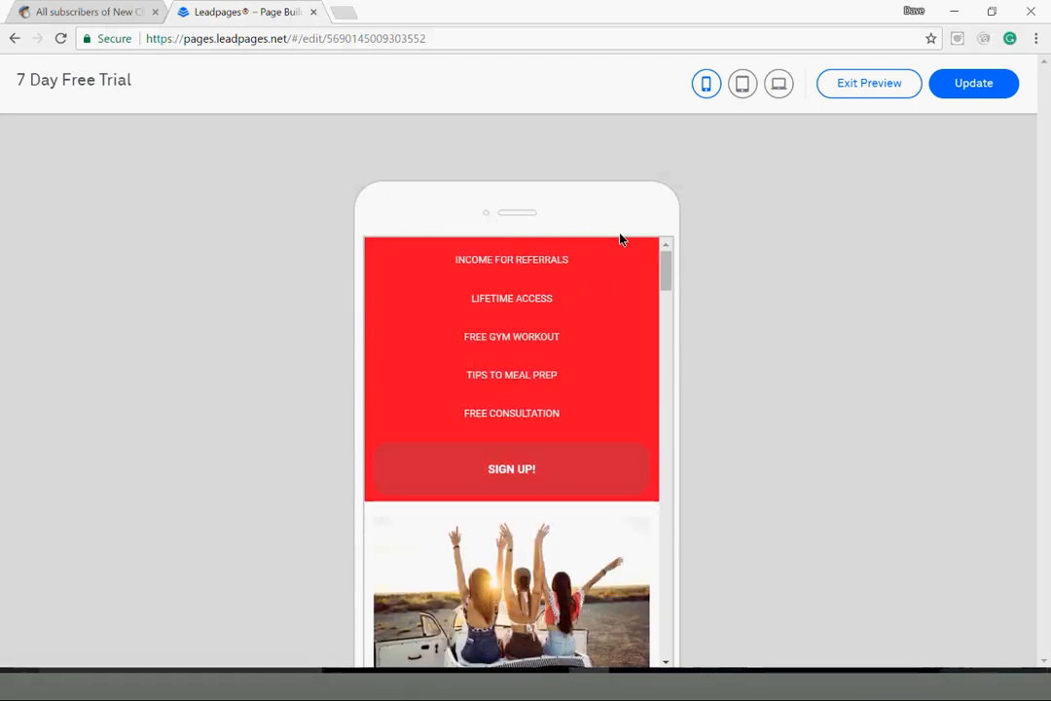
{"action": "left_click", "coordinate": [881, 85]}
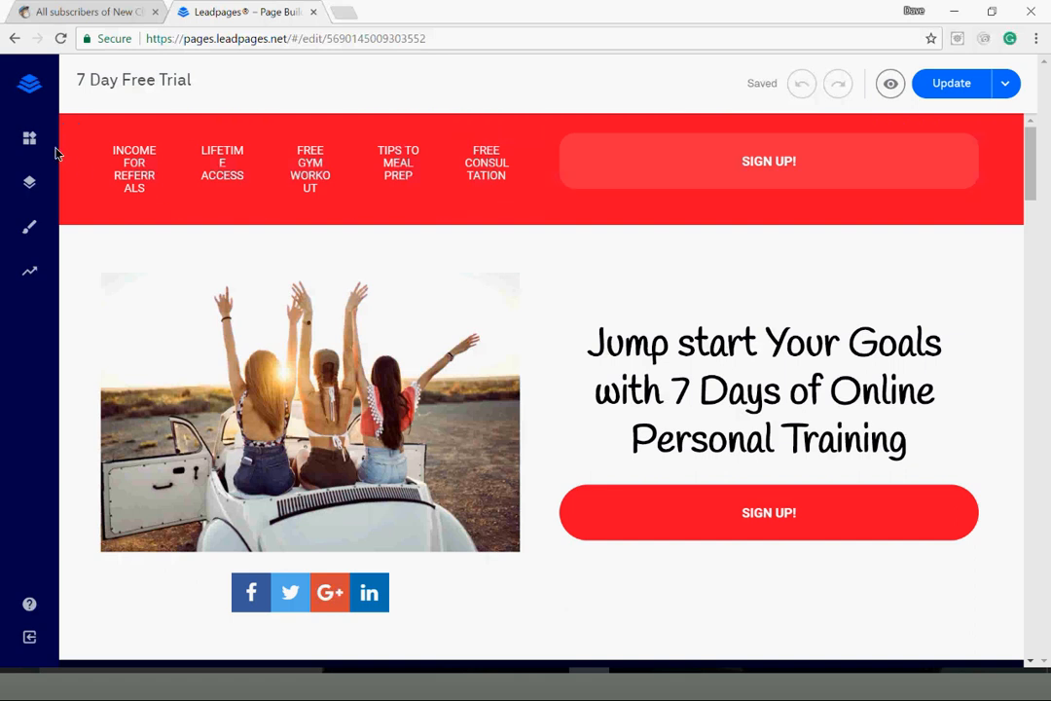
Step: Leave the page editor and start a new page from the Highest-Converting Leadpages Lead-gen Page template
{"action": "left_click", "coordinate": [28, 89]}
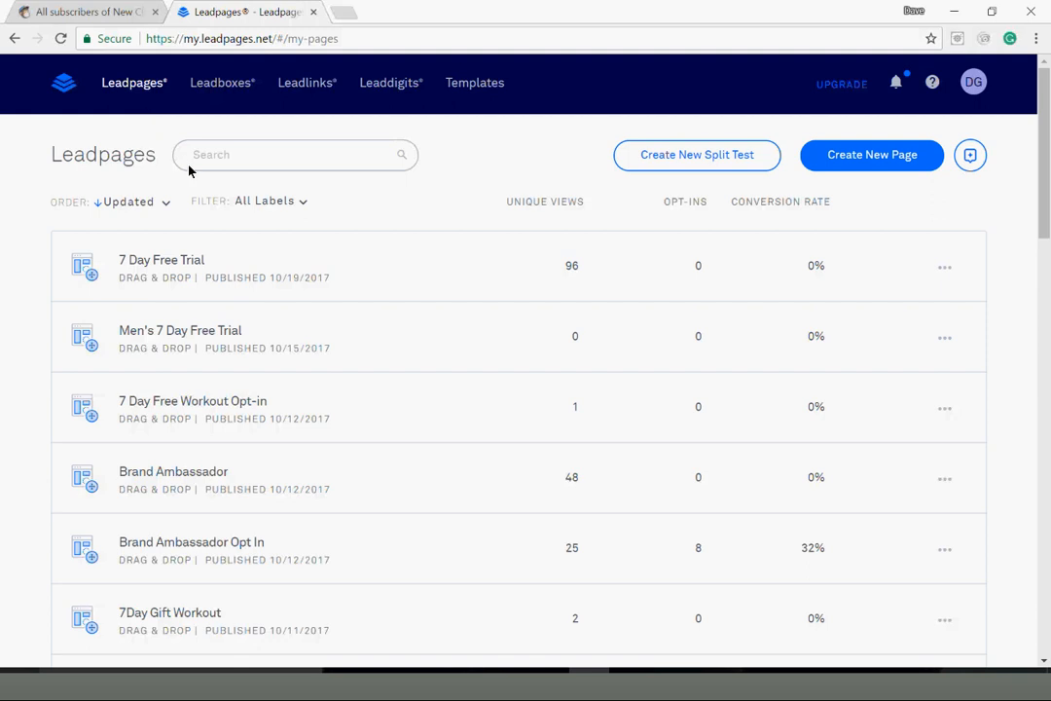
{"action": "left_click", "coordinate": [893, 155]}
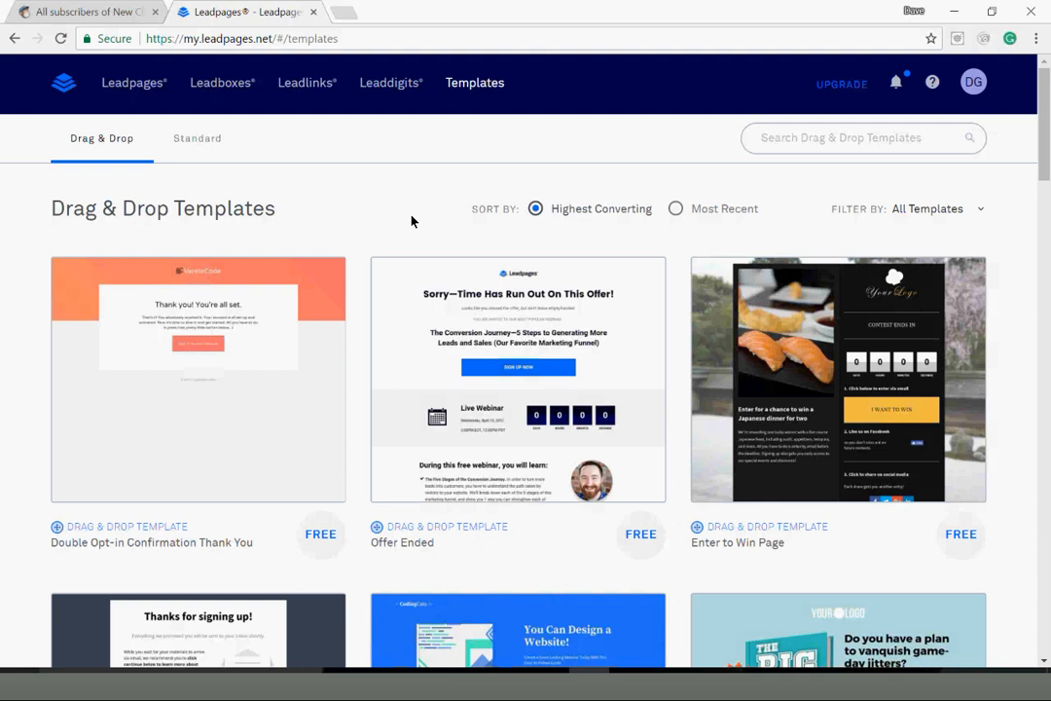
{"action": "scroll", "coordinate": [418, 223], "scroll_direction": "down", "scroll_amount": 3}
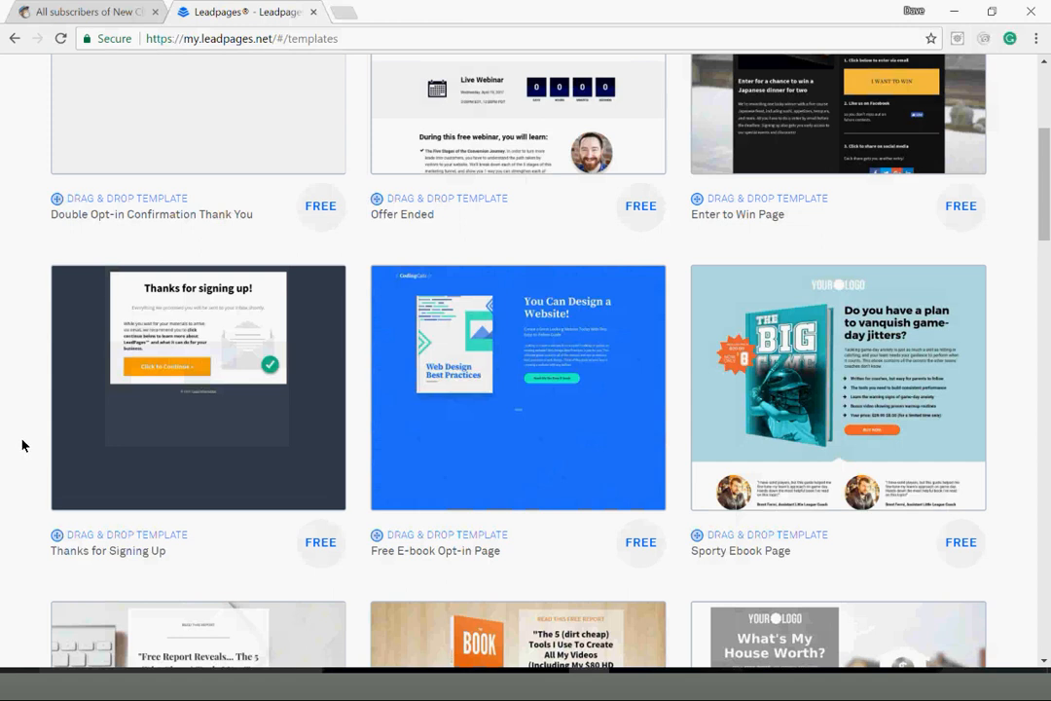
{"action": "scroll", "coordinate": [23, 443], "scroll_direction": "down", "scroll_amount": 4}
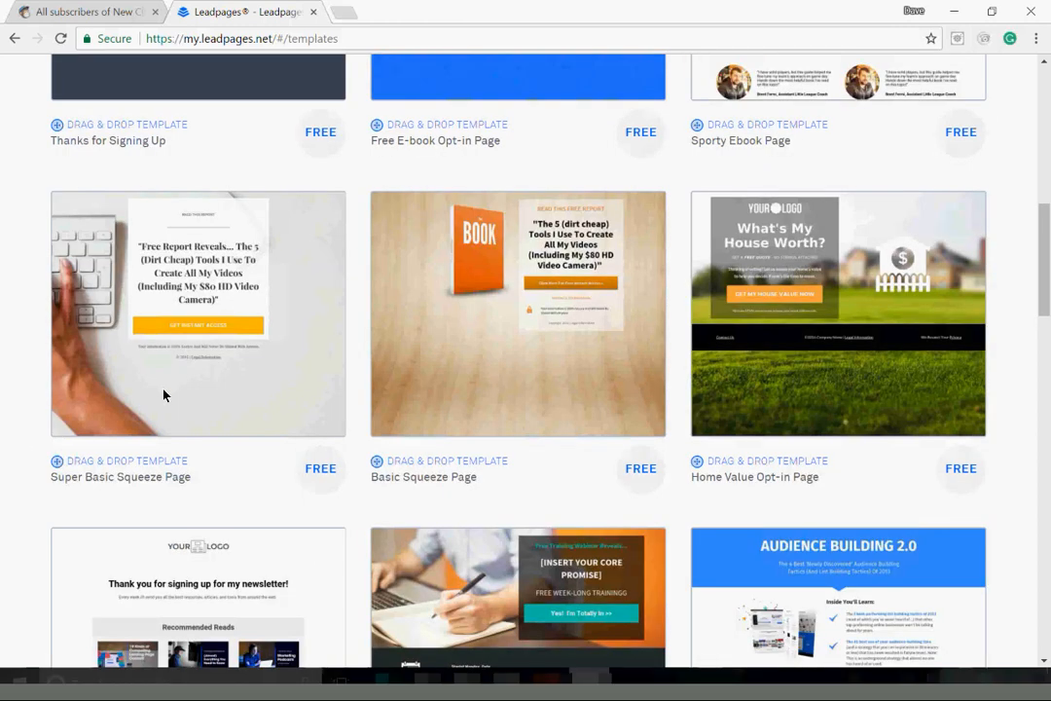
{"action": "scroll", "coordinate": [557, 428], "scroll_direction": "down", "scroll_amount": 4}
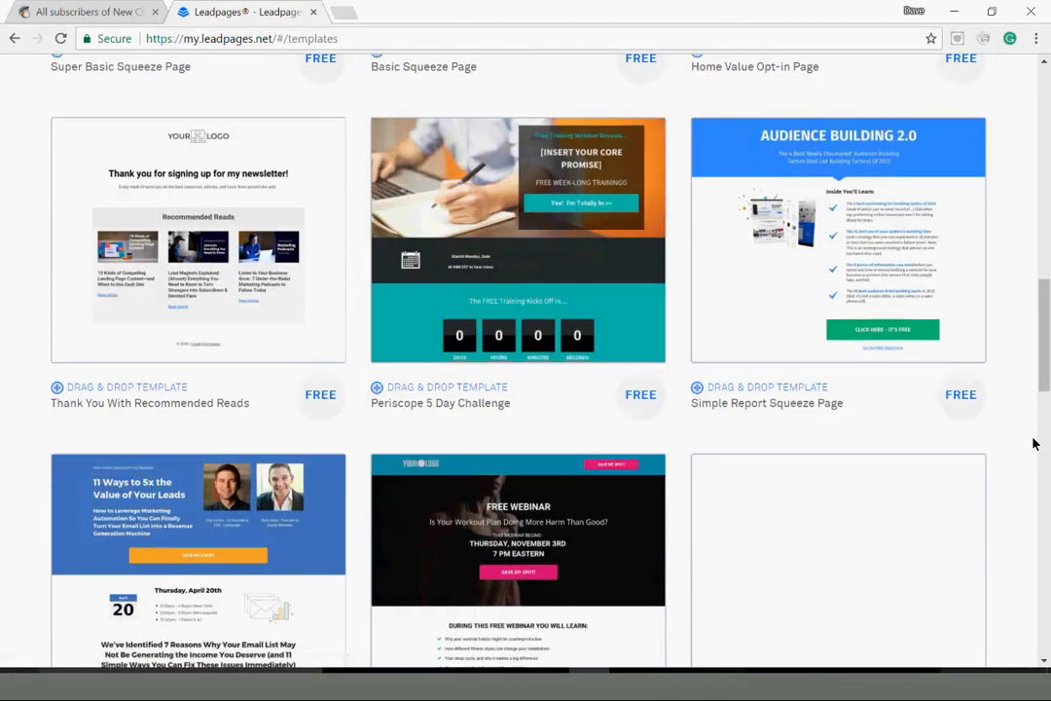
{"action": "scroll", "coordinate": [1033, 443], "scroll_direction": "down", "scroll_amount": 3}
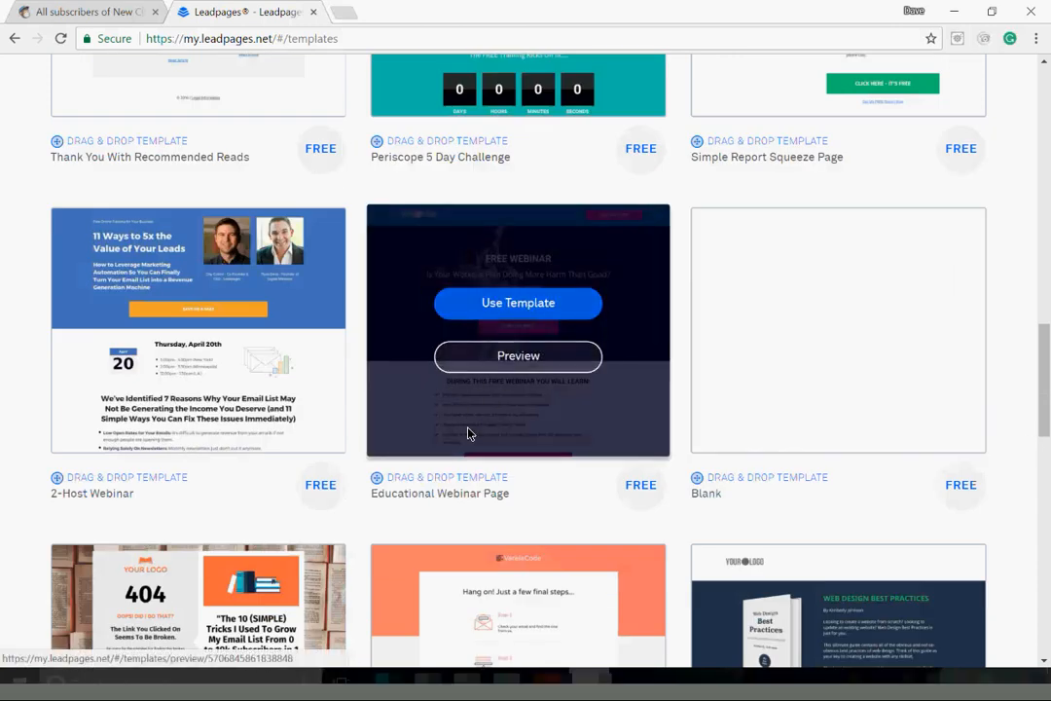
{"action": "scroll", "coordinate": [469, 429], "scroll_direction": "down", "scroll_amount": 3}
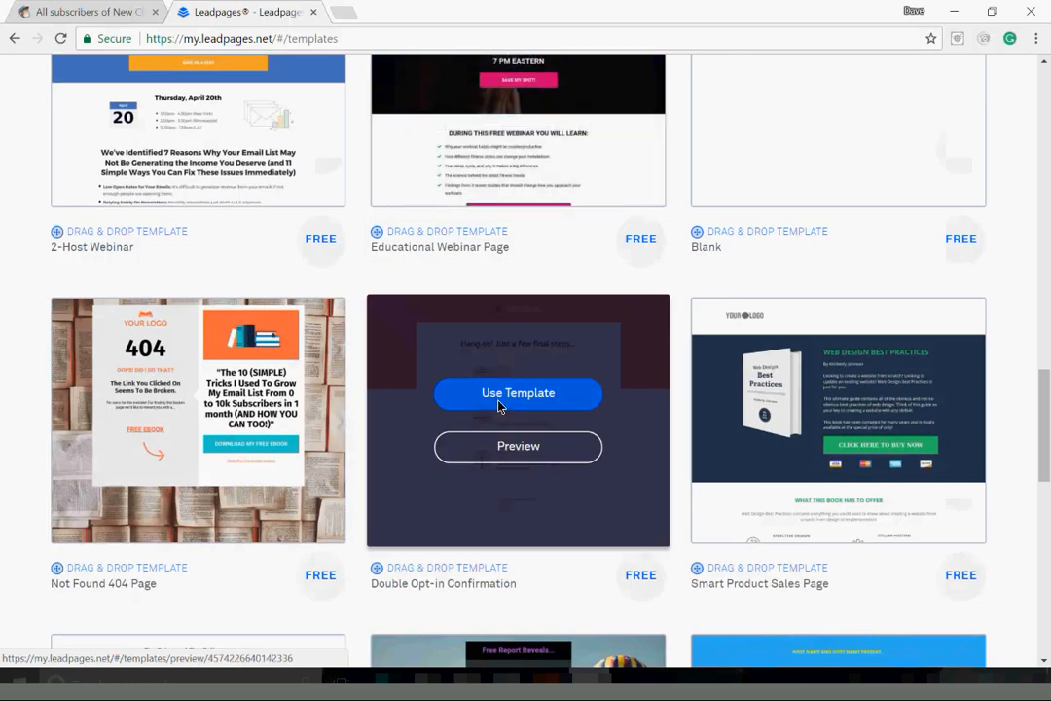
{"action": "scroll", "coordinate": [19, 399], "scroll_direction": "down", "scroll_amount": 9}
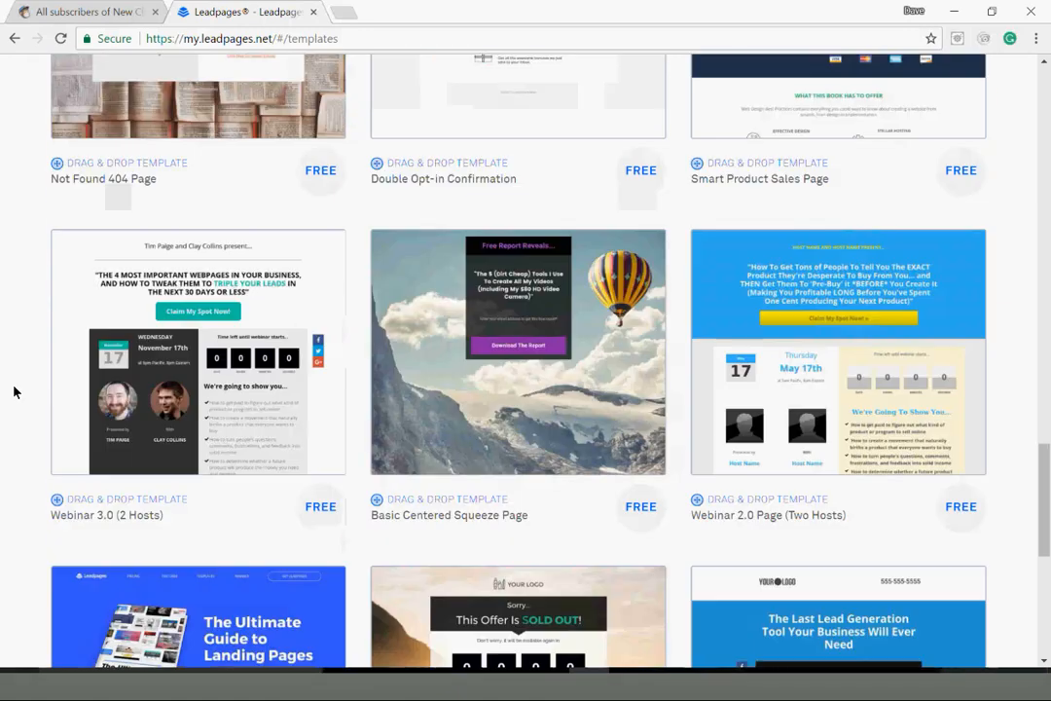
{"action": "scroll", "coordinate": [20, 394], "scroll_direction": "down", "scroll_amount": 1}
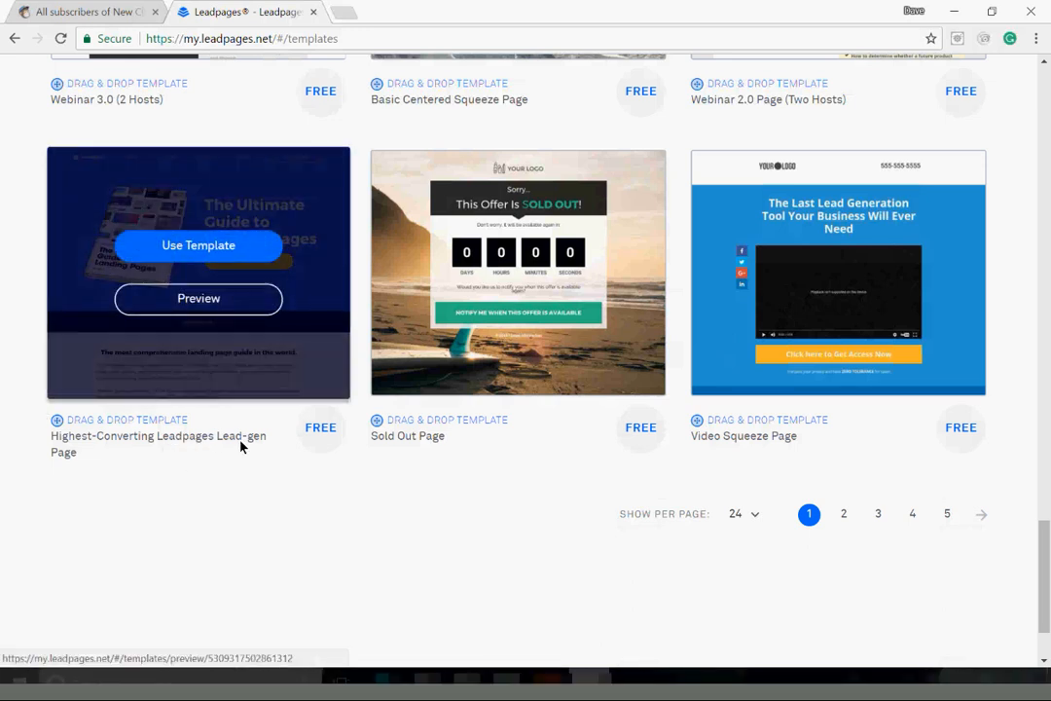
{"action": "left_click", "coordinate": [213, 250]}
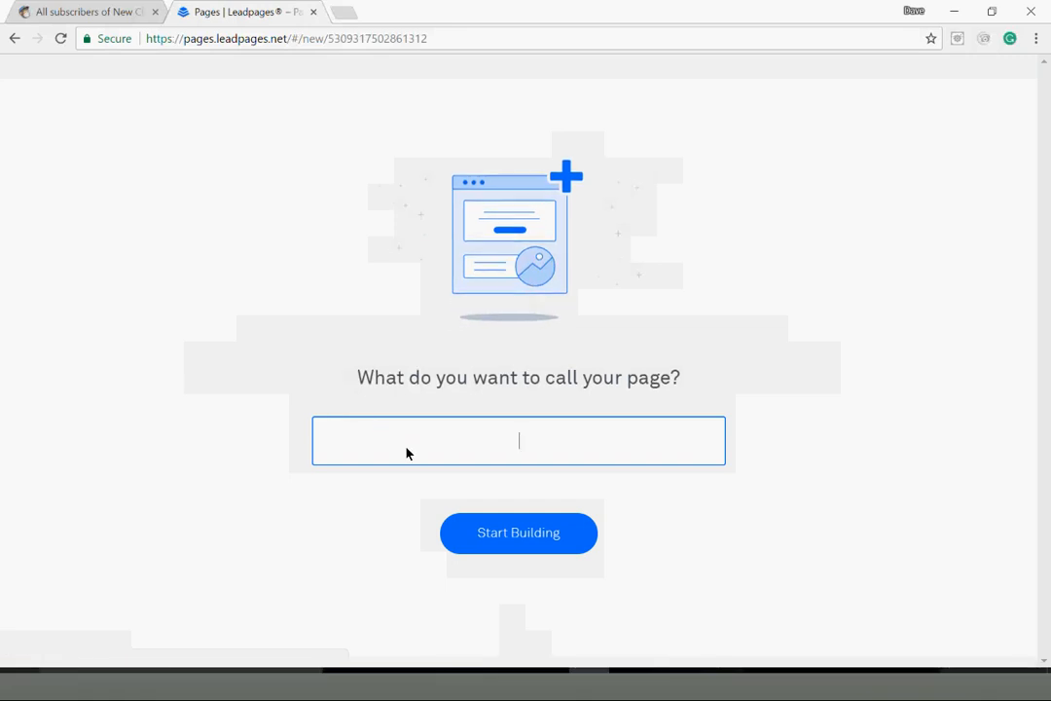
Step: Name the new page "New Clients" and start building it
{"action": "type", "text": "New Client Lead"}
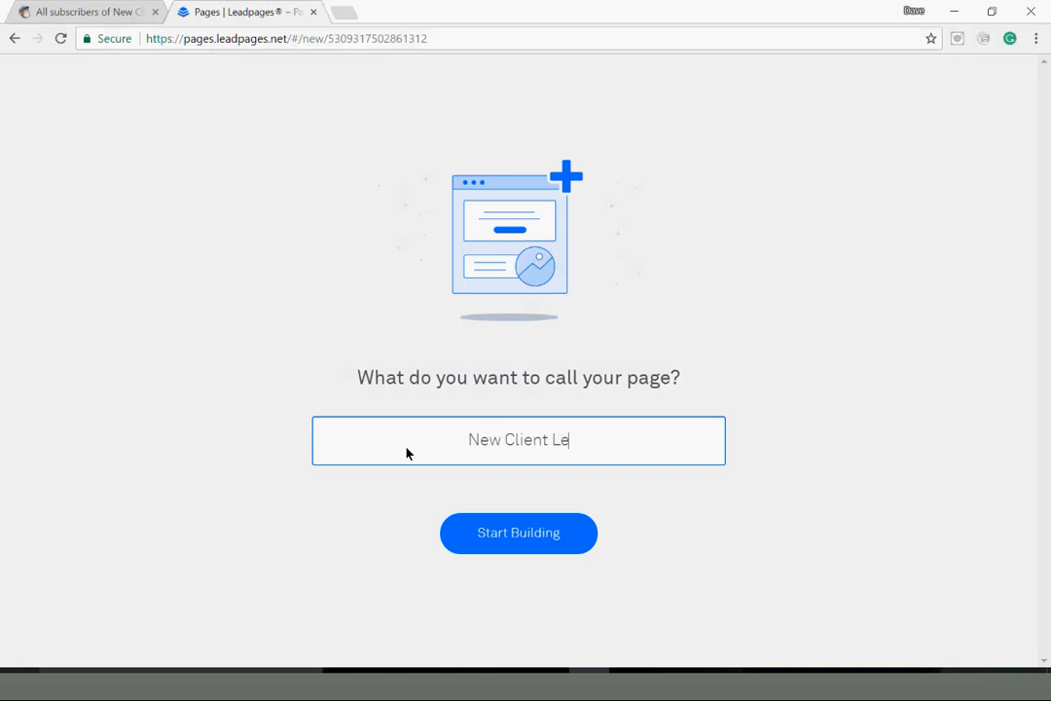
{"action": "key", "text": "BackSpace"}
{"action": "key", "text": "BackSpace"}
{"action": "key", "text": "BackSpace"}
{"action": "key", "text": "BackSpace"}
{"action": "key", "text": "BackSpace"}
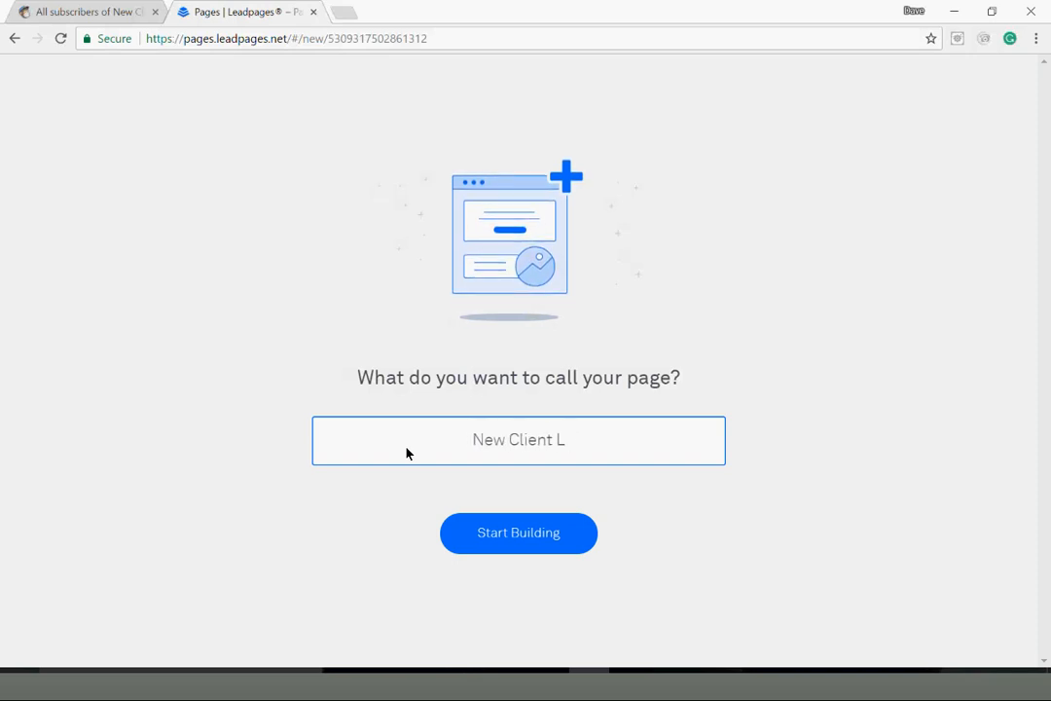
{"action": "type", "text": "S"}
{"action": "key", "text": "BackSpace"}
{"action": "type", "text": "s"}
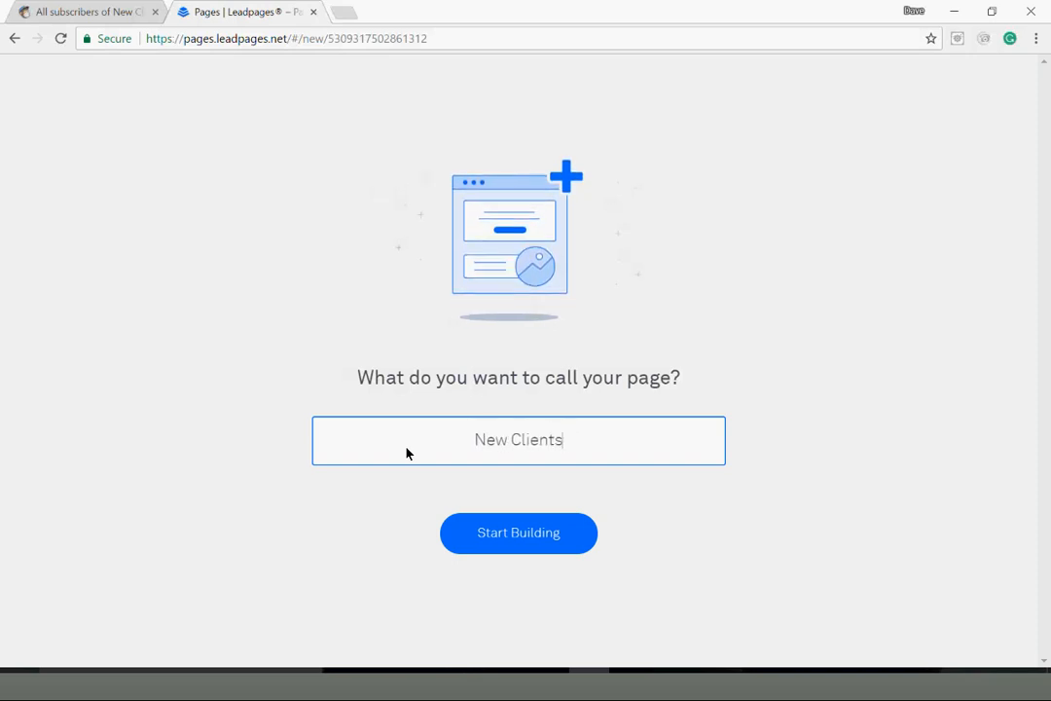
{"action": "left_click", "coordinate": [539, 540]}
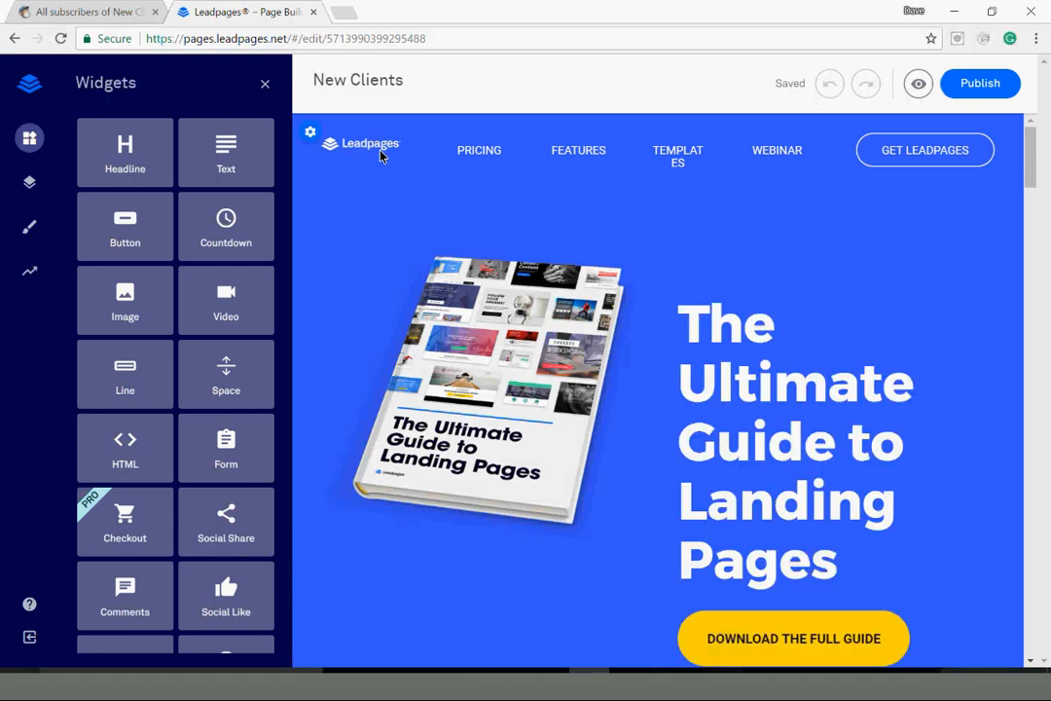
Step: Replace the Leadpages logo in the page header with the Fit Life Champions logo from the uploaded images
{"action": "left_click", "coordinate": [381, 156]}
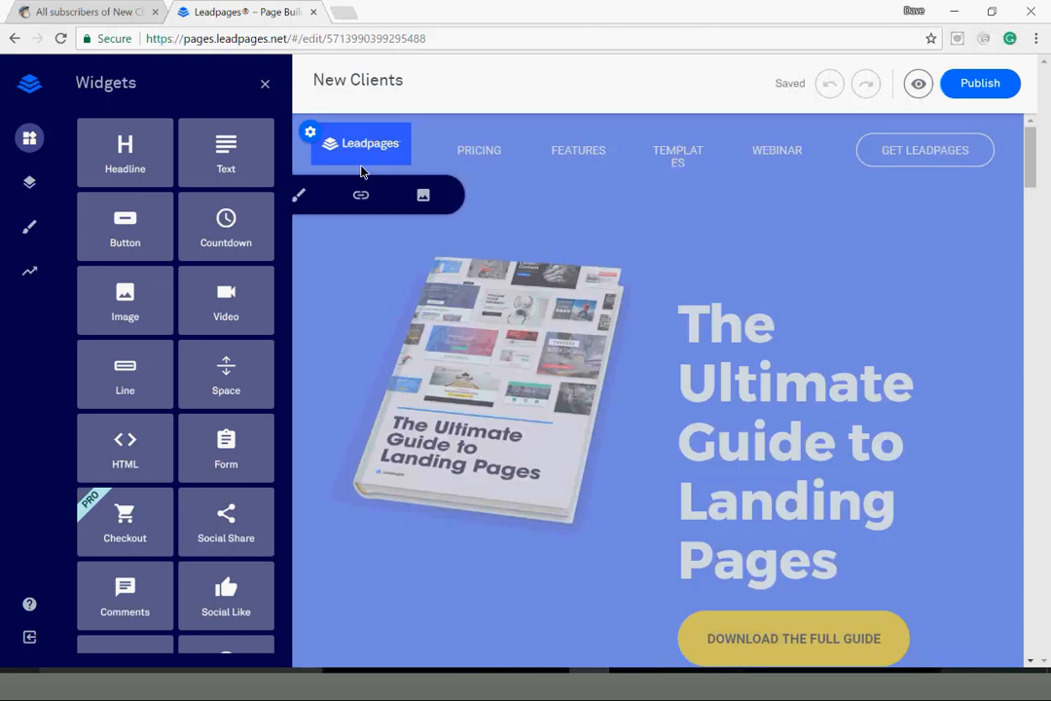
{"action": "left_click", "coordinate": [424, 196]}
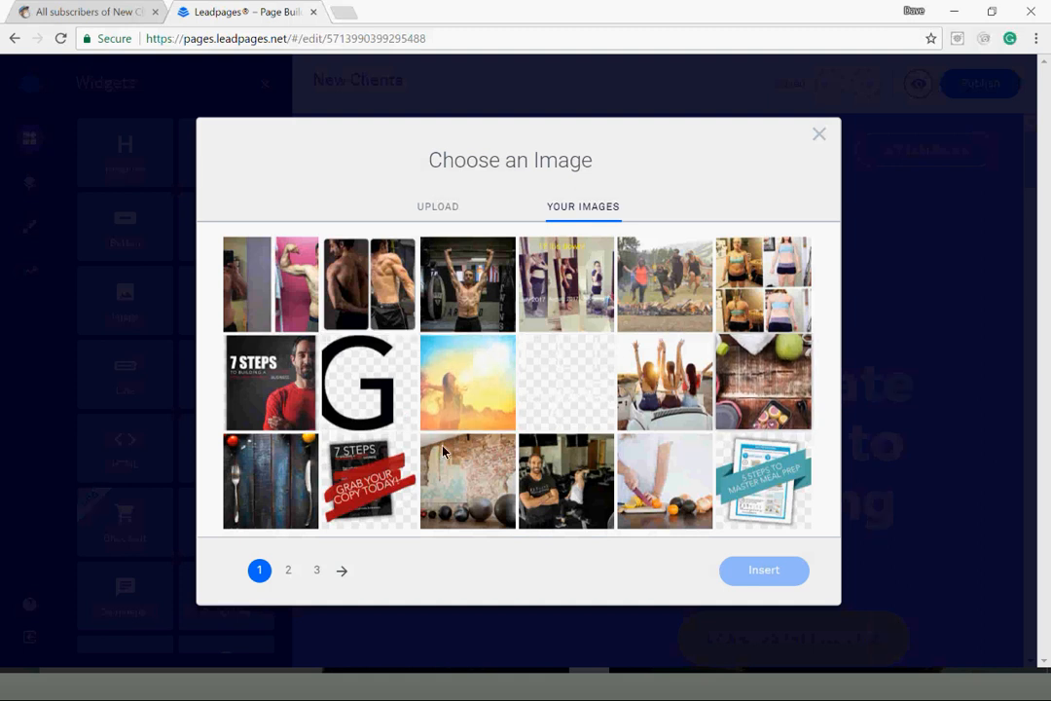
{"action": "left_click", "coordinate": [293, 576]}
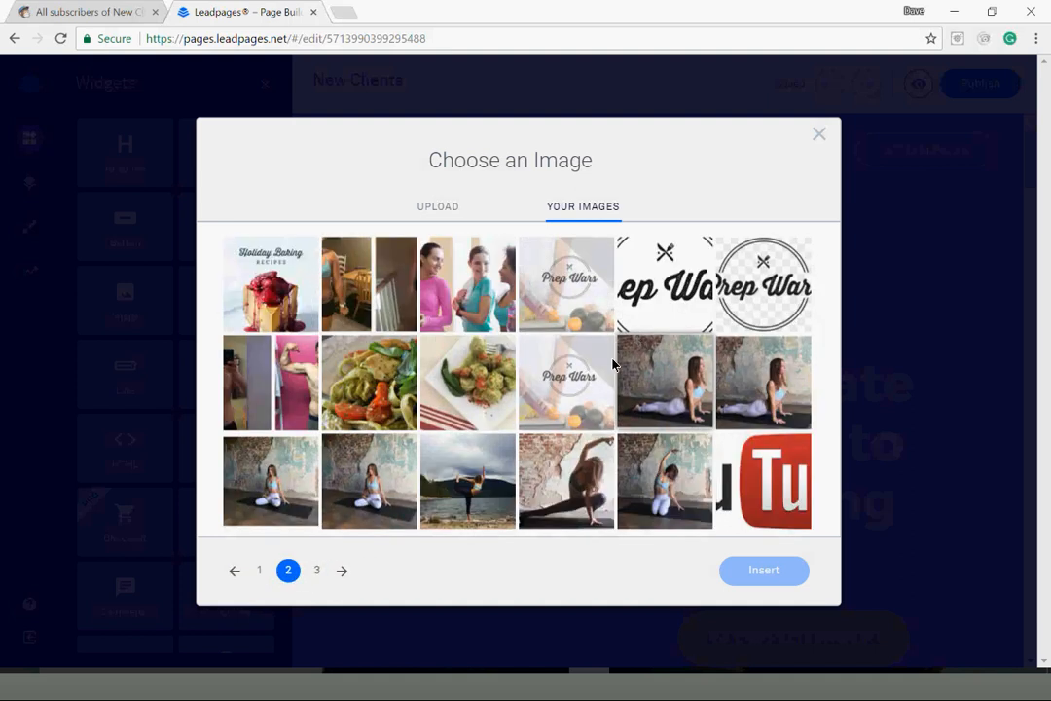
{"action": "left_click", "coordinate": [316, 571]}
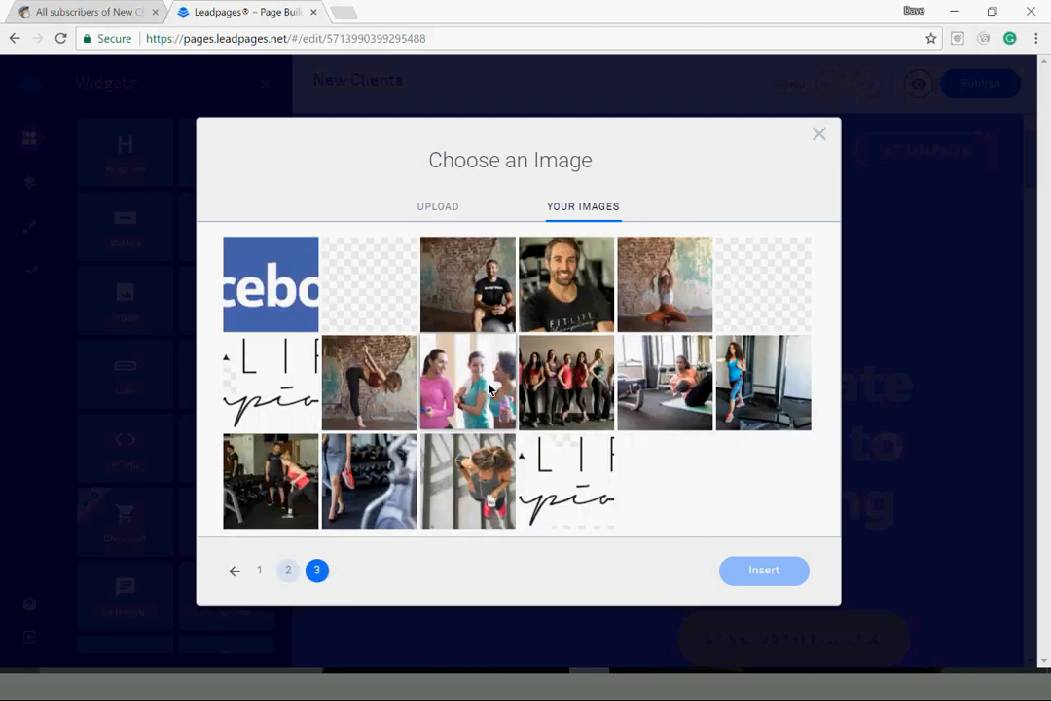
{"action": "left_click", "coordinate": [606, 494]}
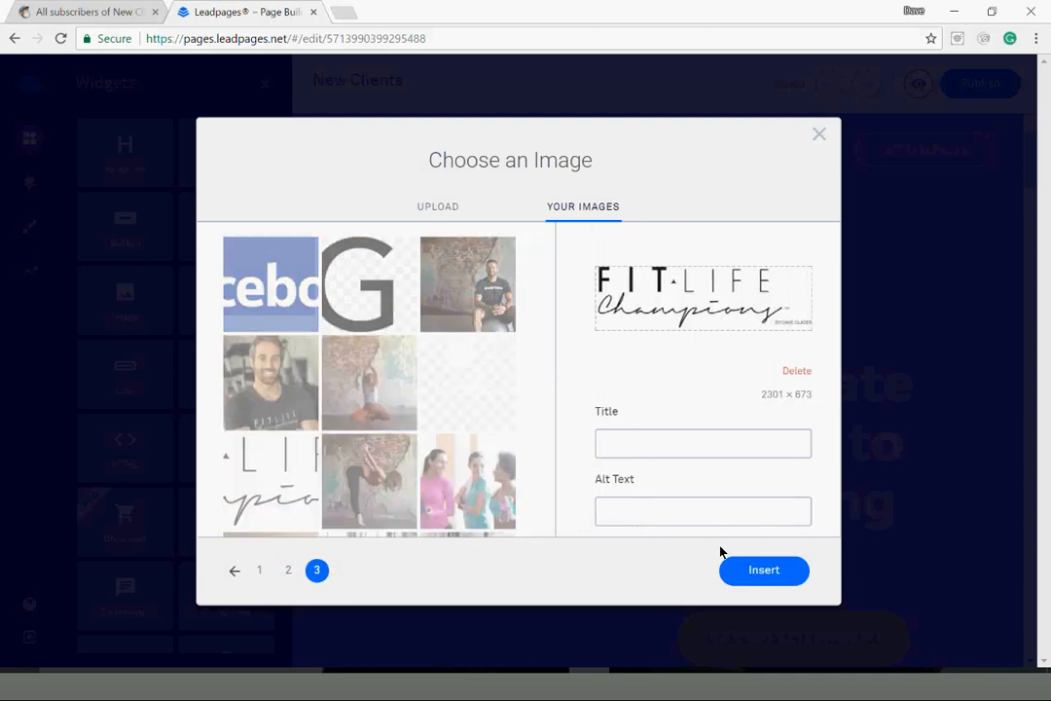
{"action": "left_click", "coordinate": [771, 571]}
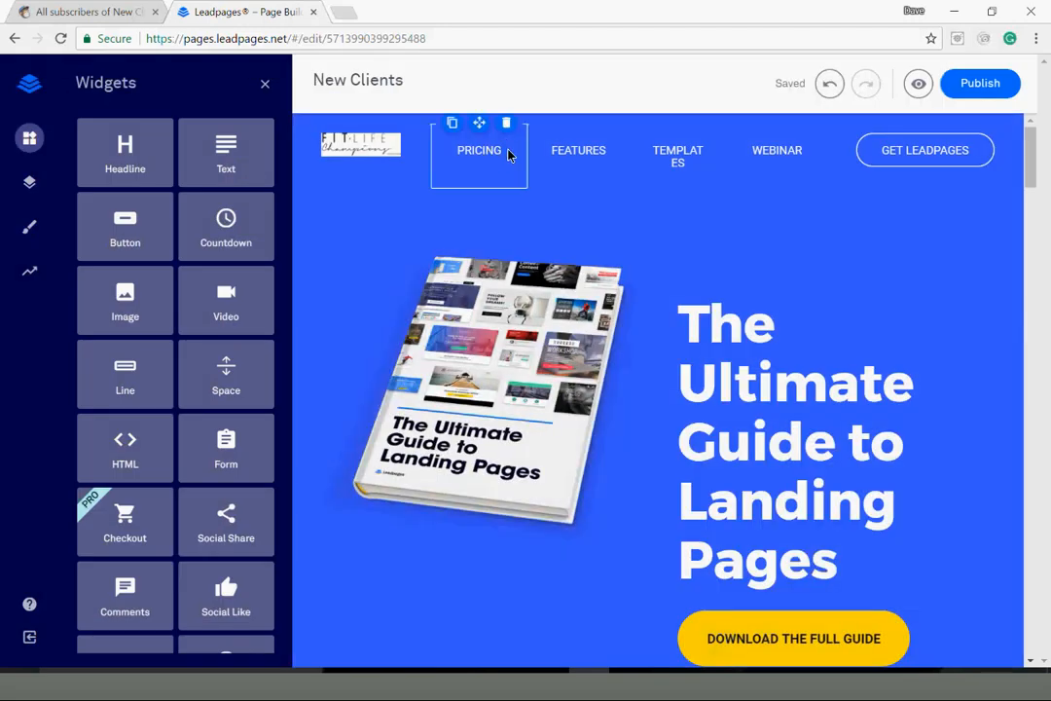
Step: Replace the "Pricing" link text in the page header with "Free Workout"
{"action": "left_click", "coordinate": [436, 167]}
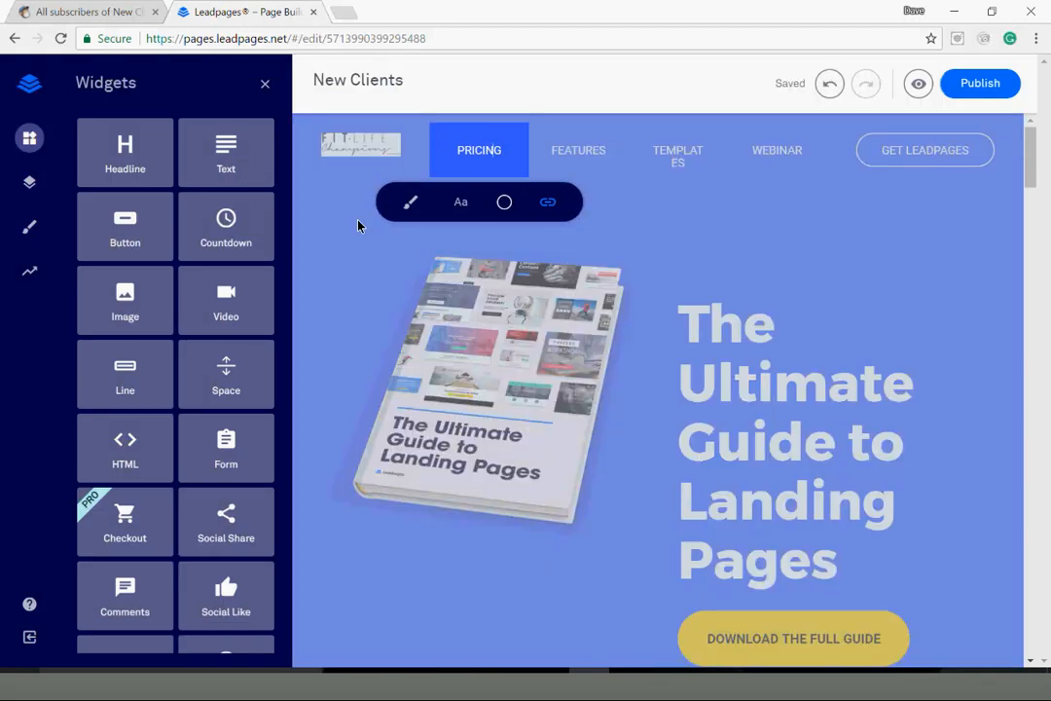
{"action": "left_click", "coordinate": [467, 208]}
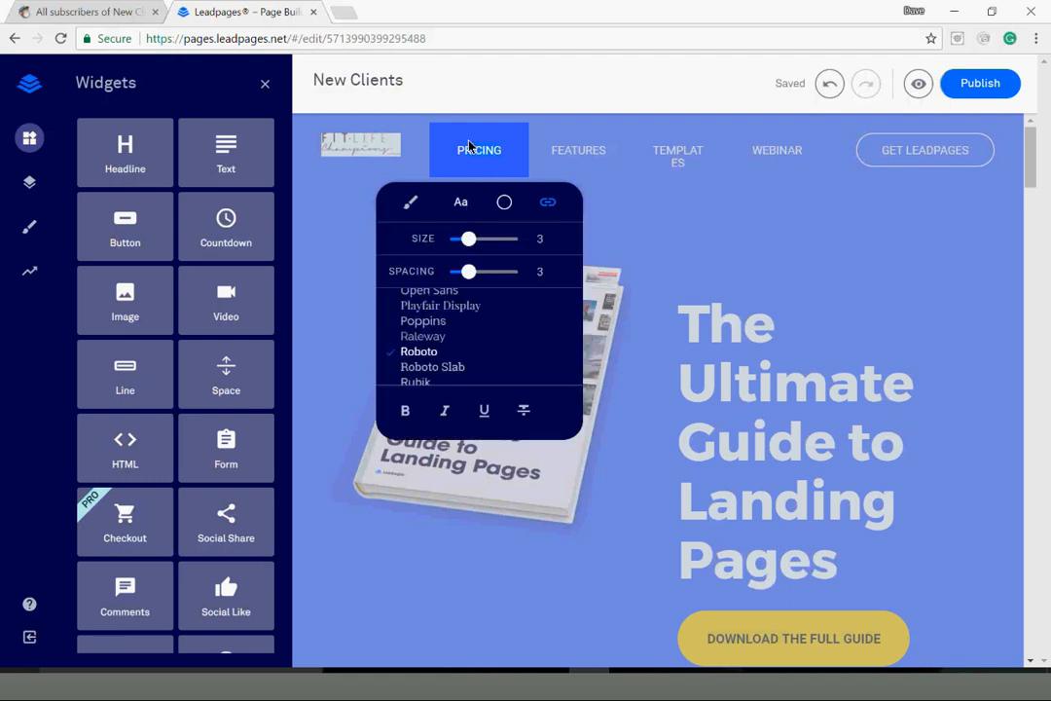
{"action": "key", "text": "BackSpace"}
{"action": "type", "text": "Free Workouts"}
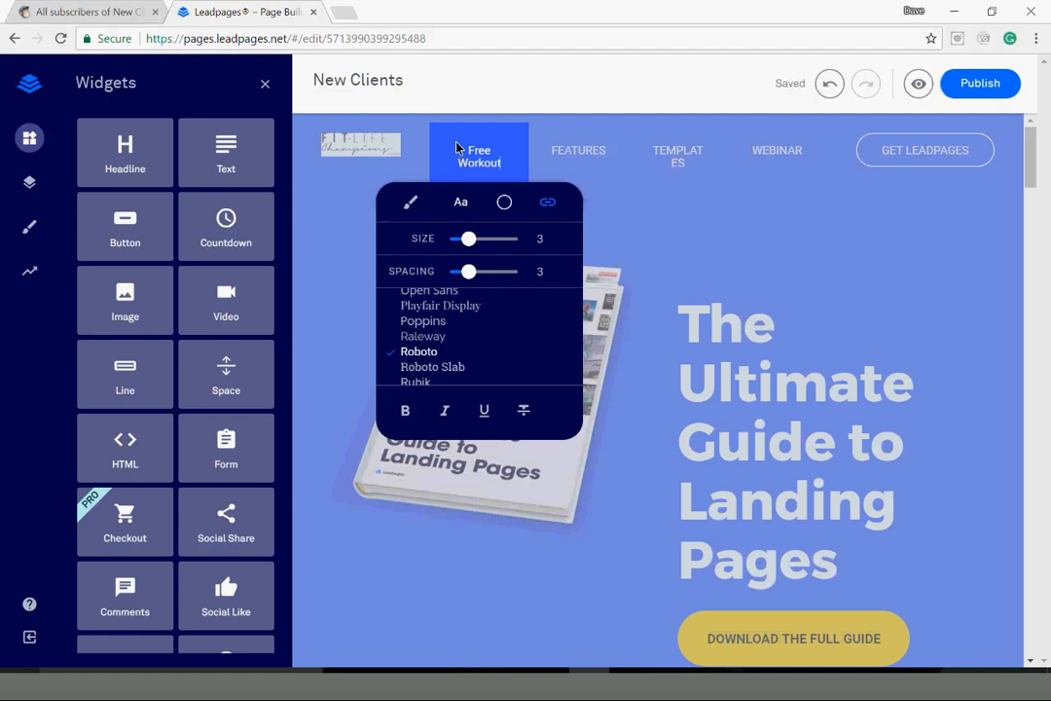
Step: Change the hero section's background color from blue to a light coral red, #ff6973
{"action": "left_click", "coordinate": [326, 219]}
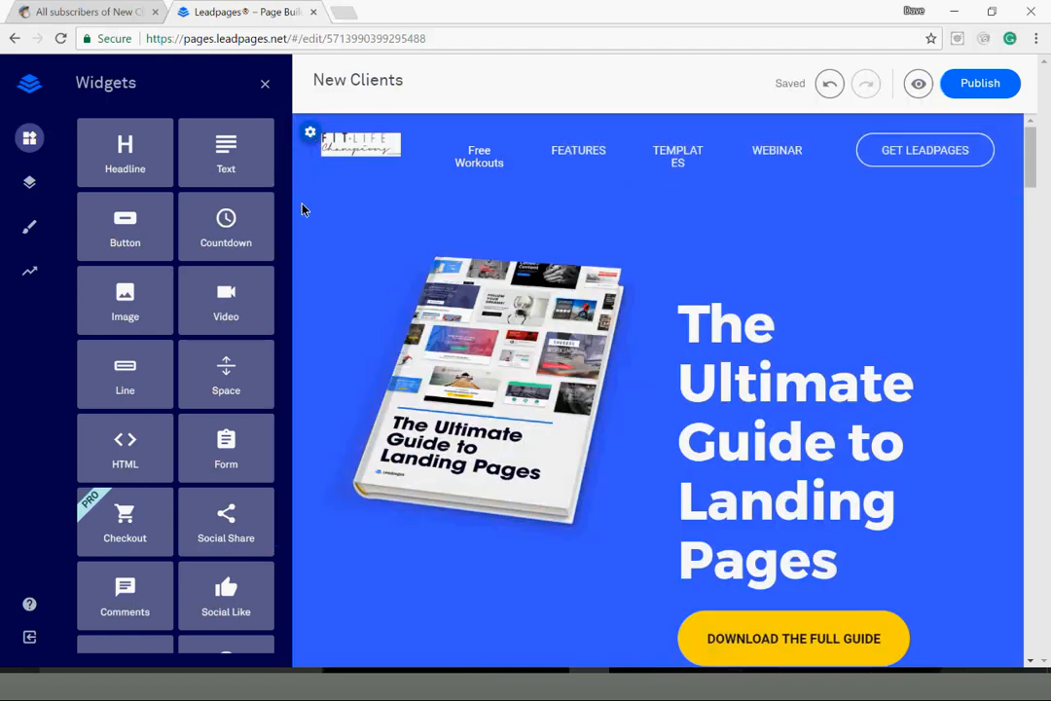
{"action": "left_click", "coordinate": [310, 218]}
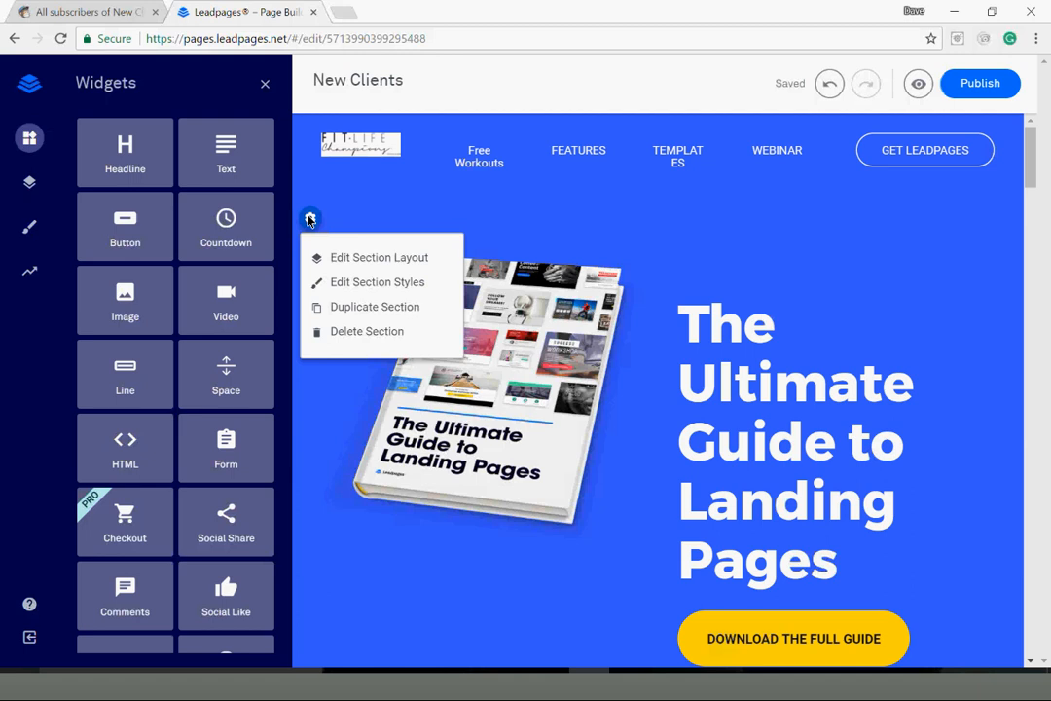
{"action": "left_click", "coordinate": [351, 260]}
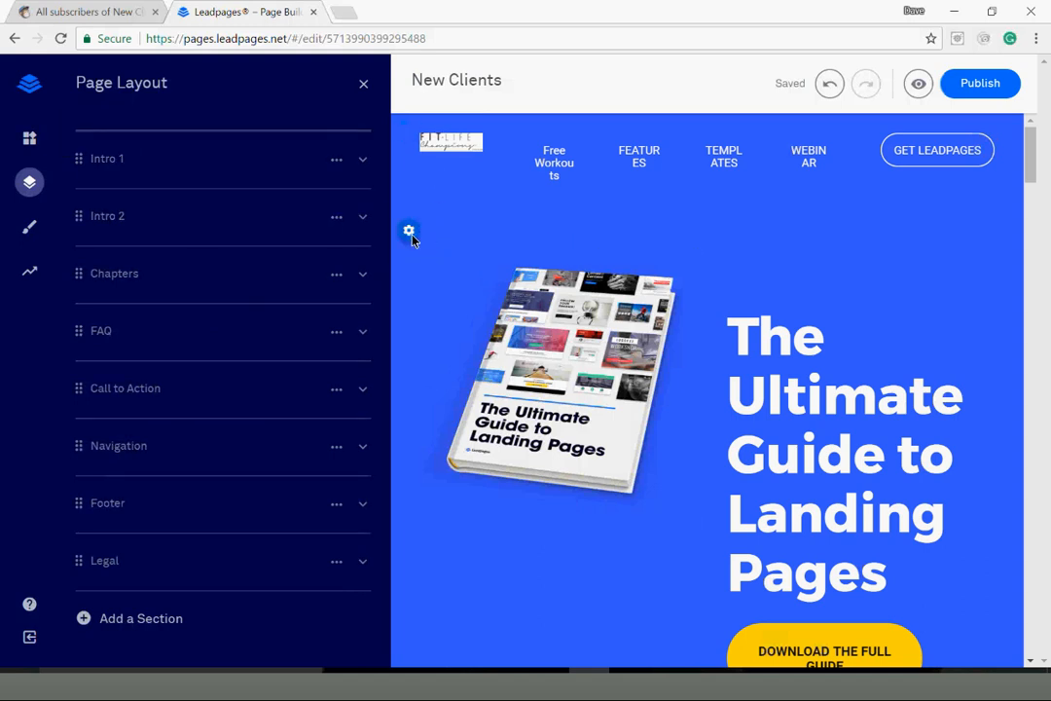
{"action": "left_click", "coordinate": [410, 234]}
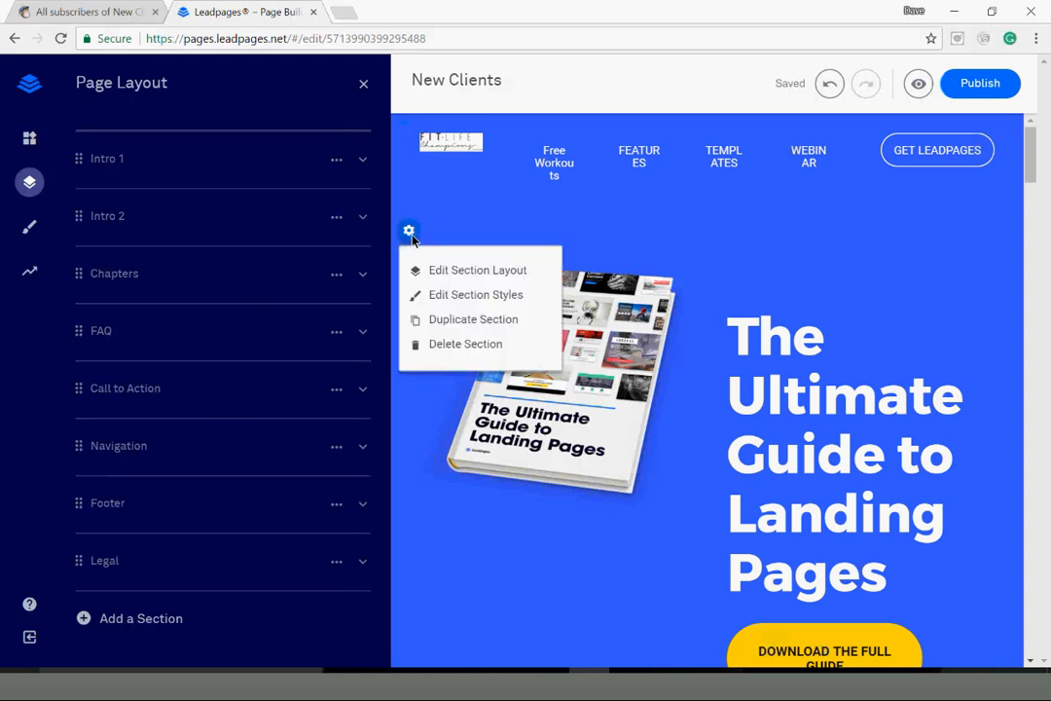
{"action": "left_click", "coordinate": [438, 295]}
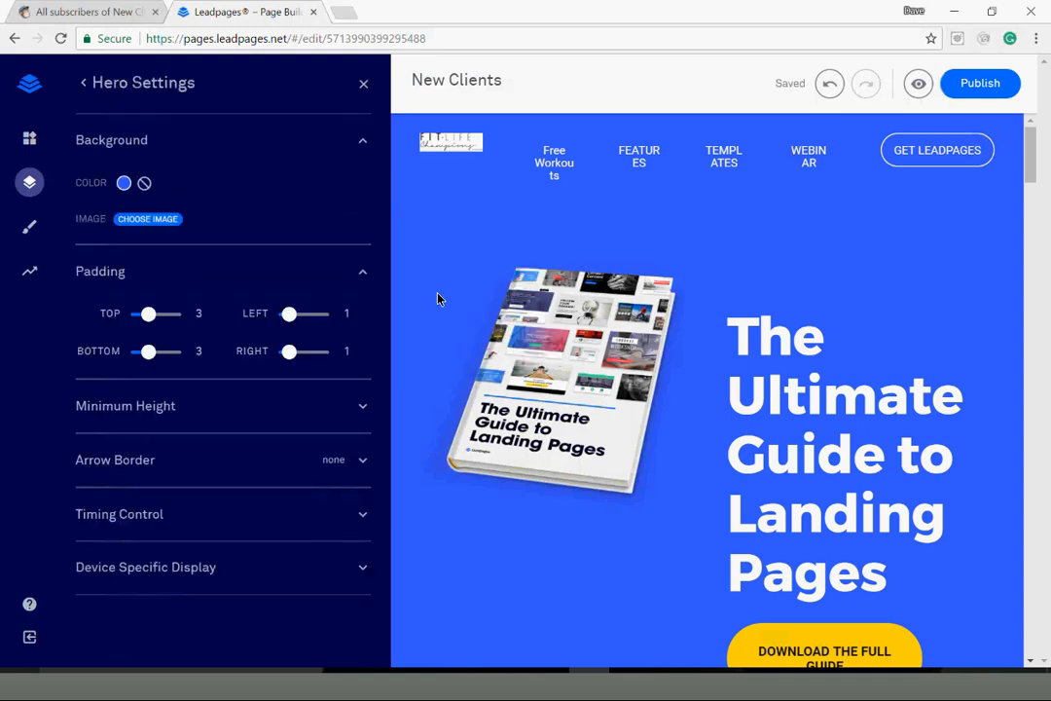
{"action": "left_click", "coordinate": [123, 183]}
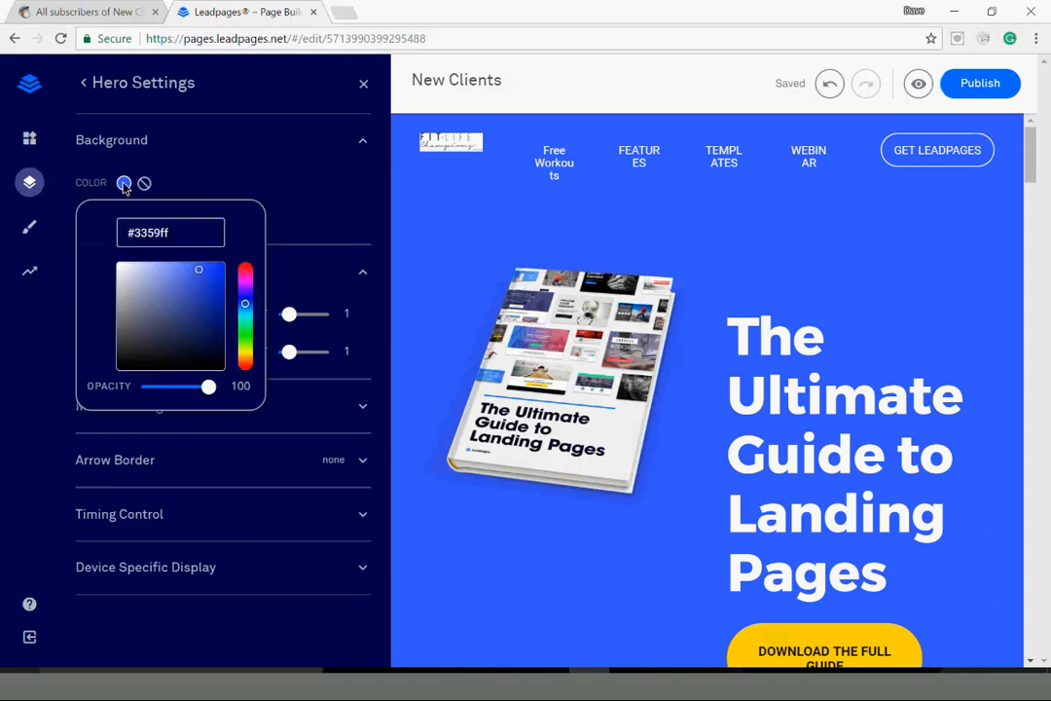
{"action": "left_click", "coordinate": [247, 275]}
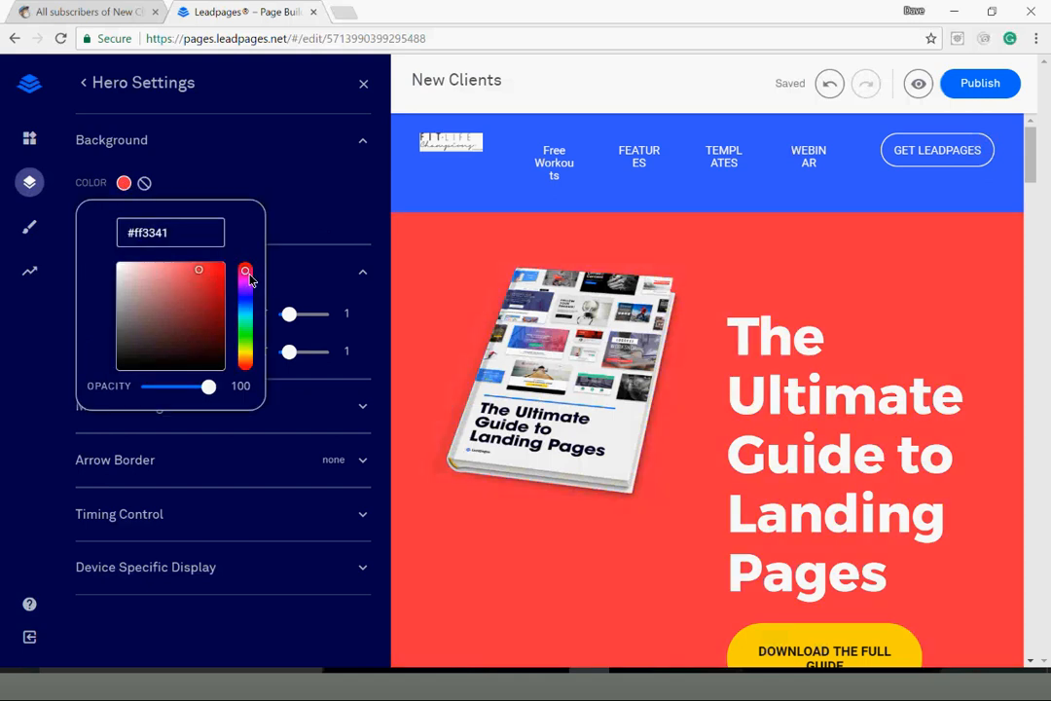
{"action": "left_click", "coordinate": [210, 277]}
{"action": "left_click_drag", "start_coordinate": [125, 234], "coordinate": [173, 233]}
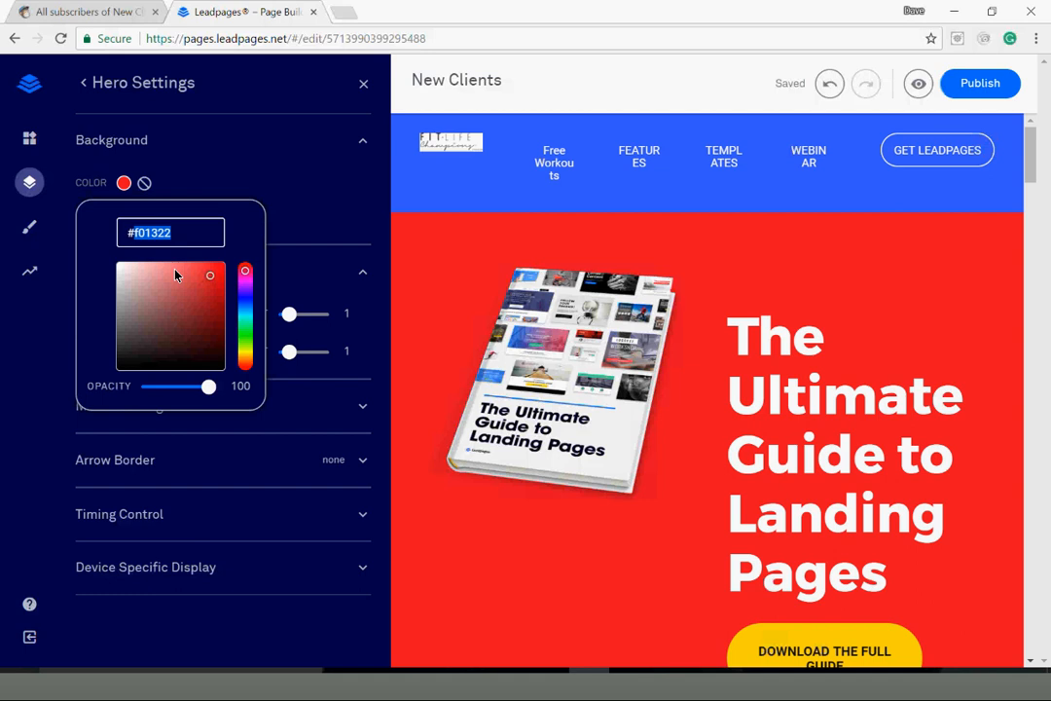
{"action": "left_click", "coordinate": [193, 273]}
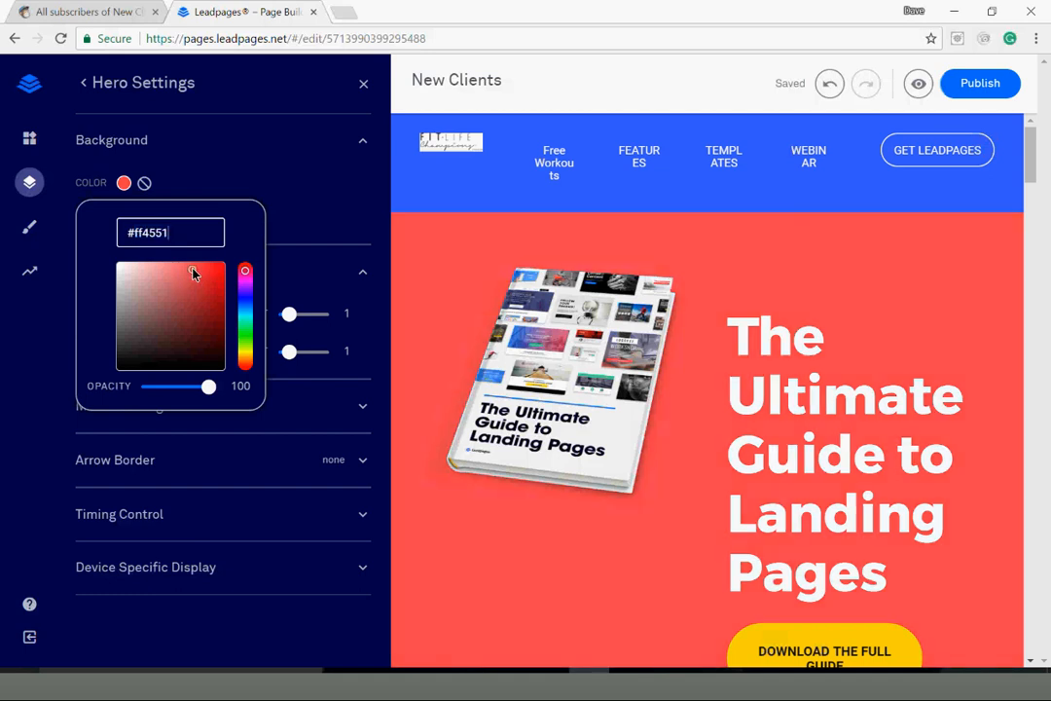
{"action": "left_click", "coordinate": [185, 287]}
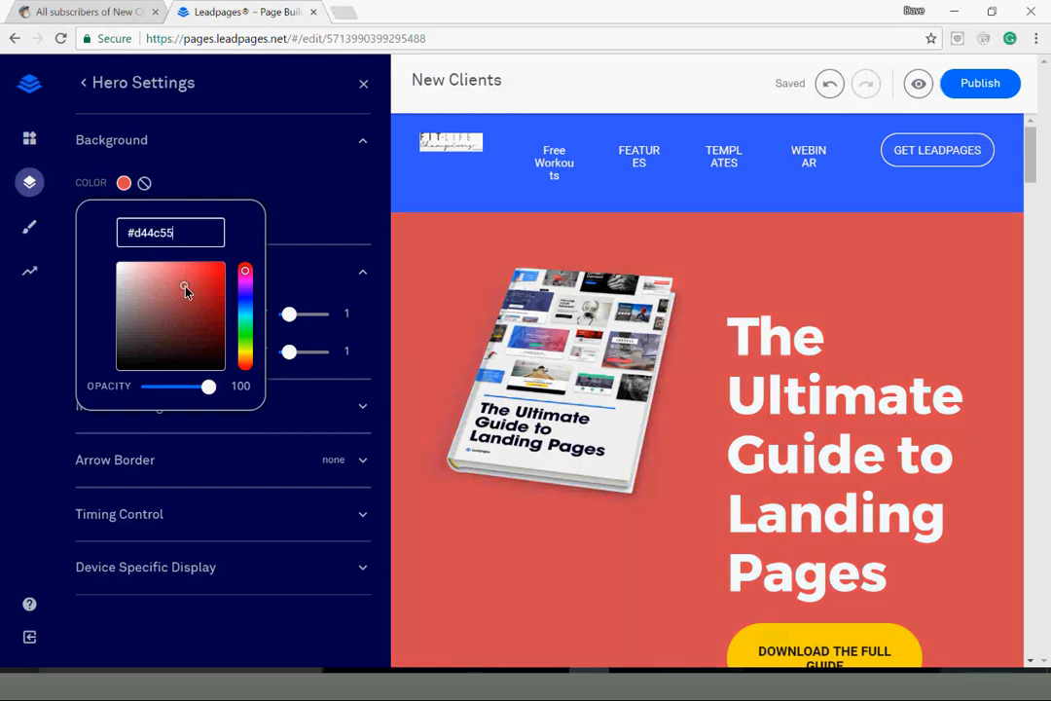
{"action": "left_click", "coordinate": [179, 269]}
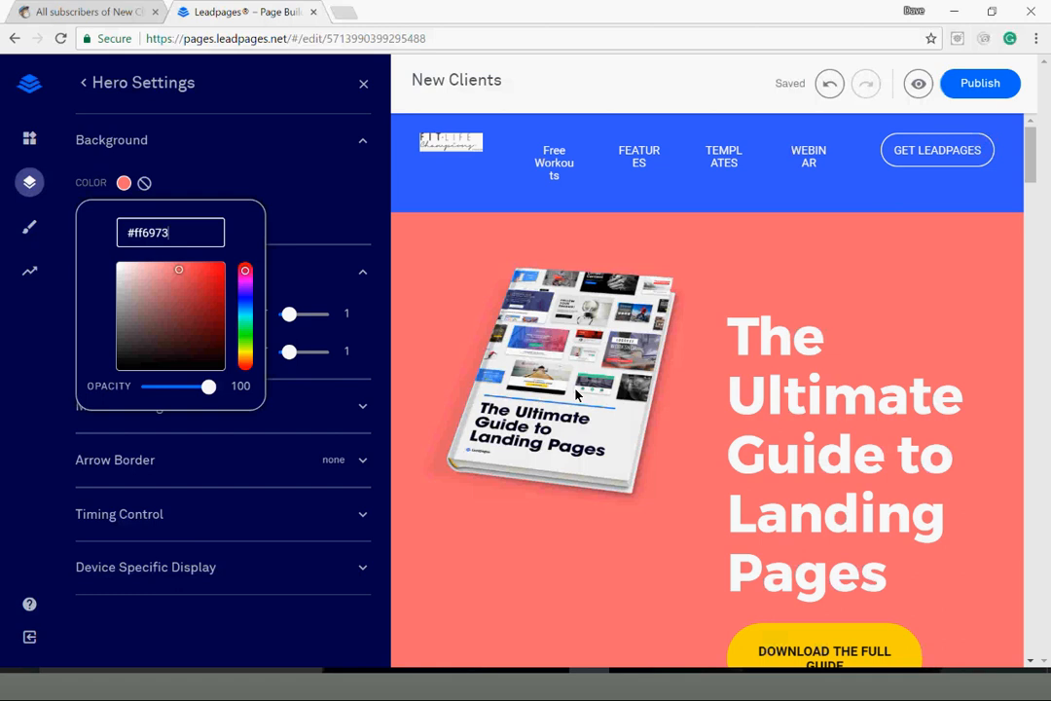
{"action": "left_click", "coordinate": [543, 356]}
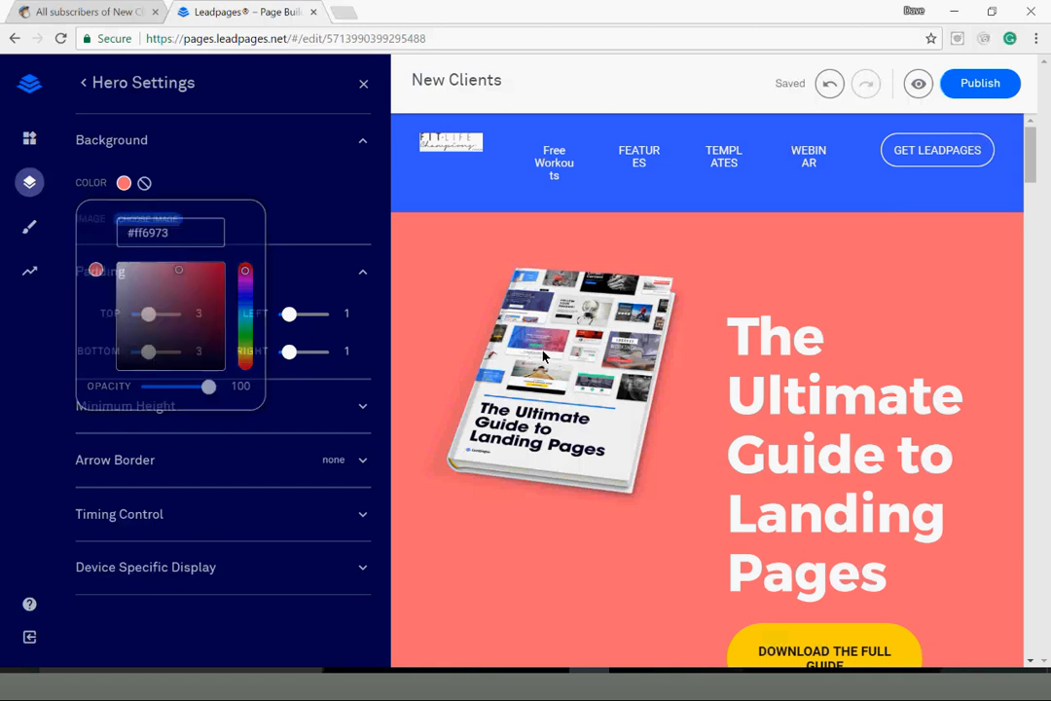
Step: Replace the book cover image in the hero section with the uploaded photo AdobeStock_118834915.jpeg of three women on a car
{"action": "mouse_move", "coordinate": [503, 323]}
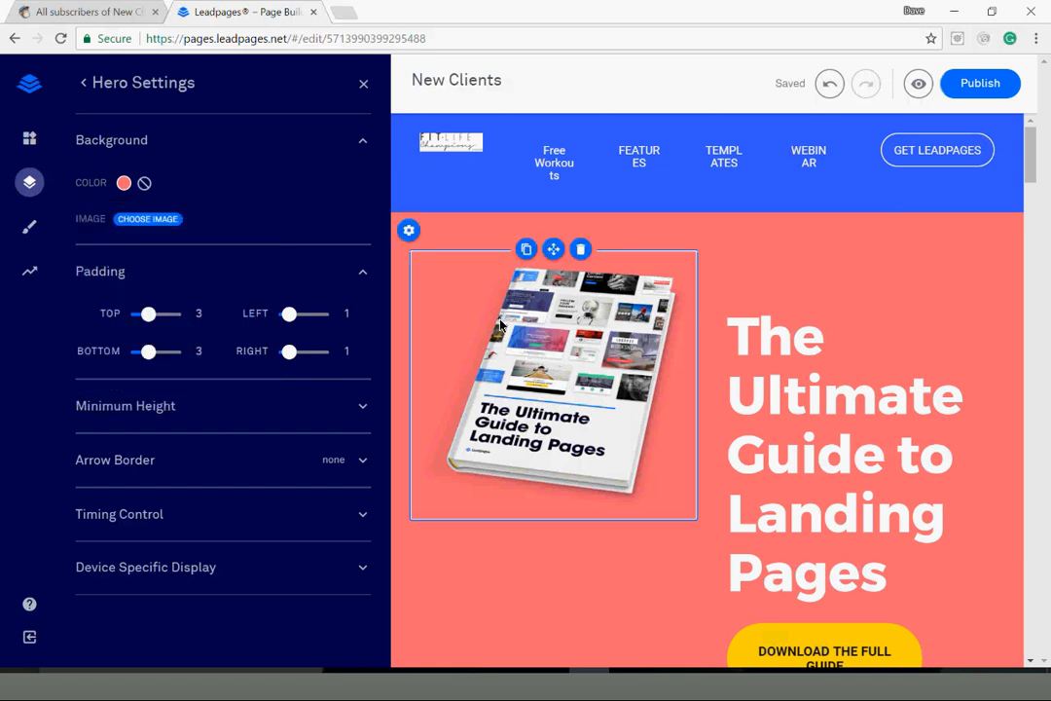
{"action": "left_click", "coordinate": [548, 350]}
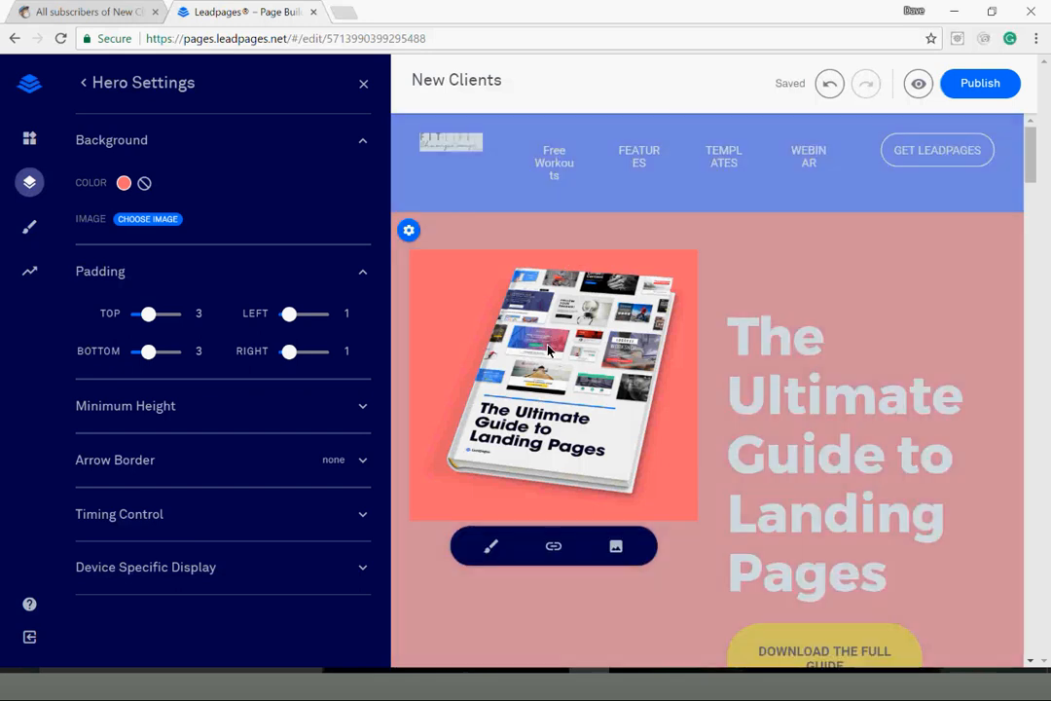
{"action": "left_click", "coordinate": [617, 547]}
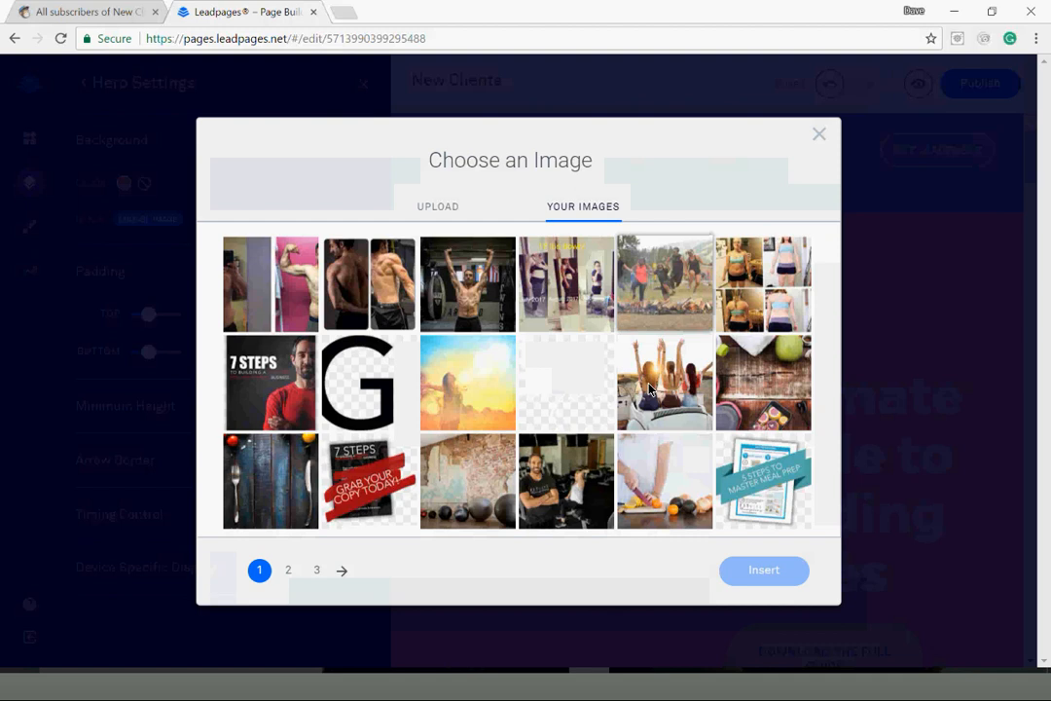
{"action": "left_click", "coordinate": [649, 388]}
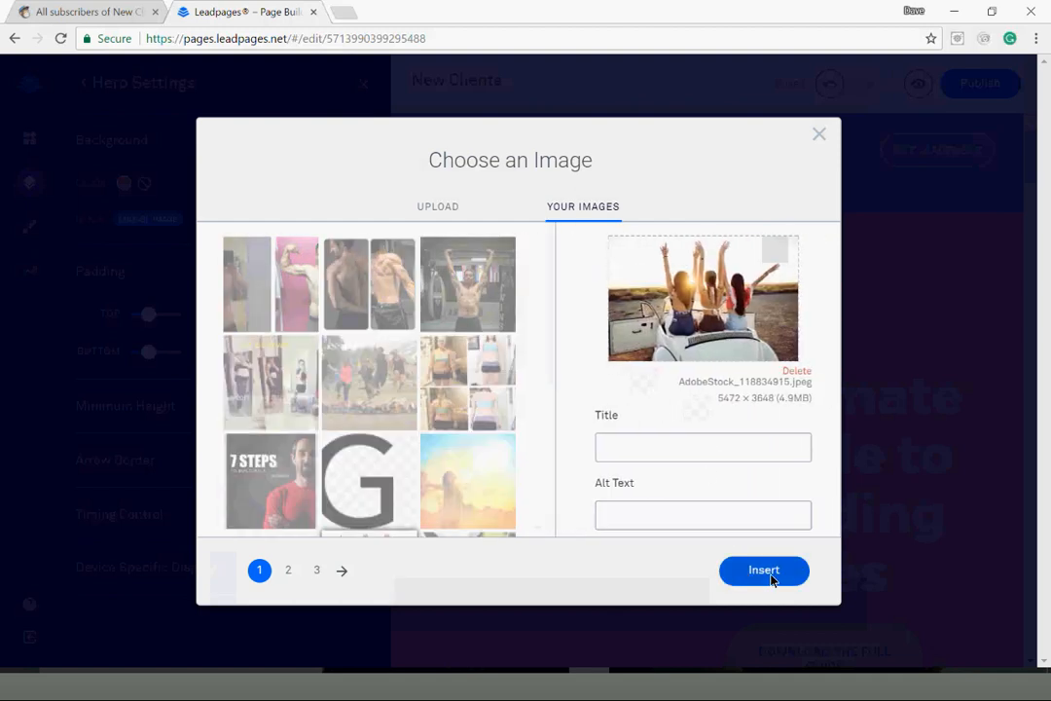
{"action": "left_click", "coordinate": [763, 570]}
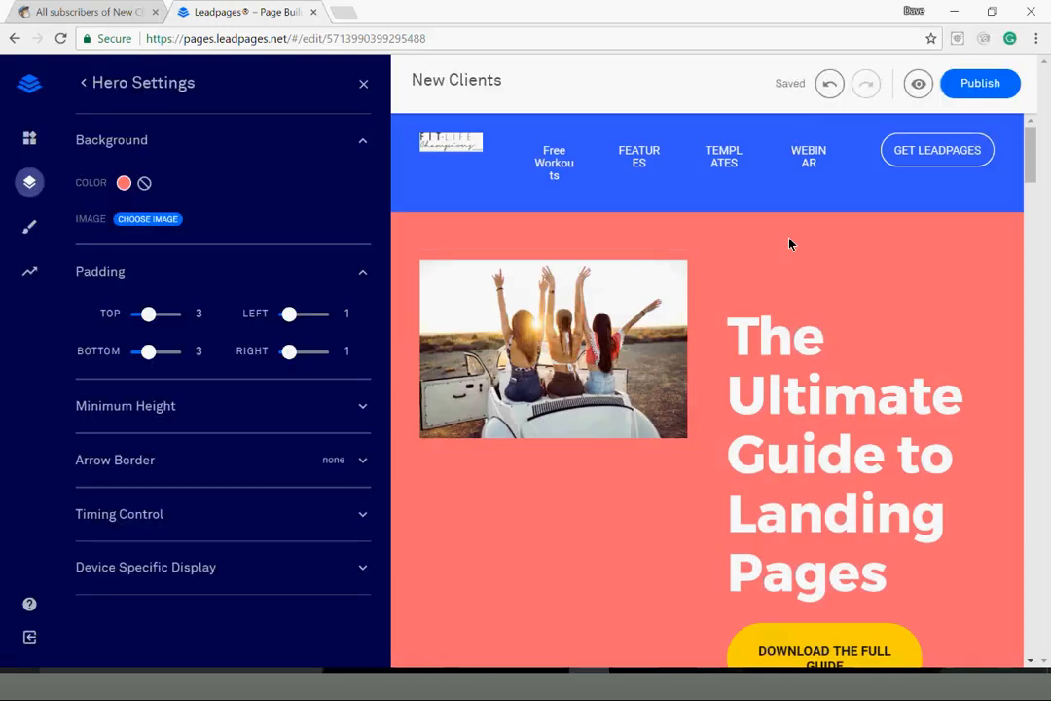
Step: Change the text style of the hero title "The Ultimate Guide to Landing Pages" to Headline
{"action": "mouse_move", "coordinate": [802, 336]}
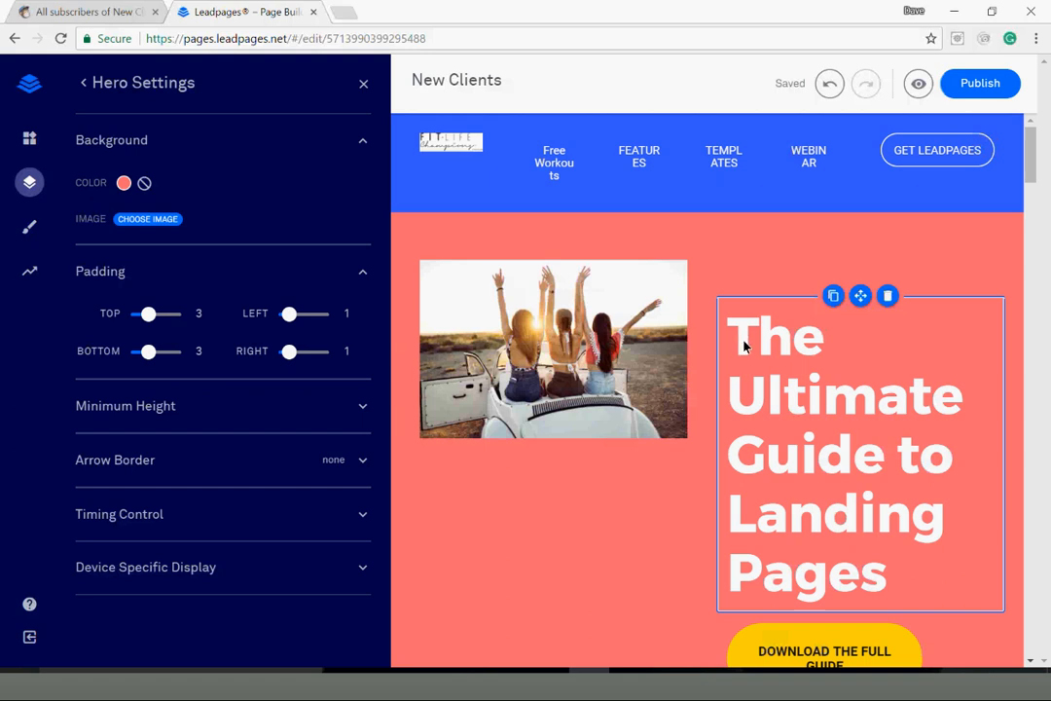
{"action": "left_click_drag", "start_coordinate": [737, 336], "coordinate": [920, 547]}
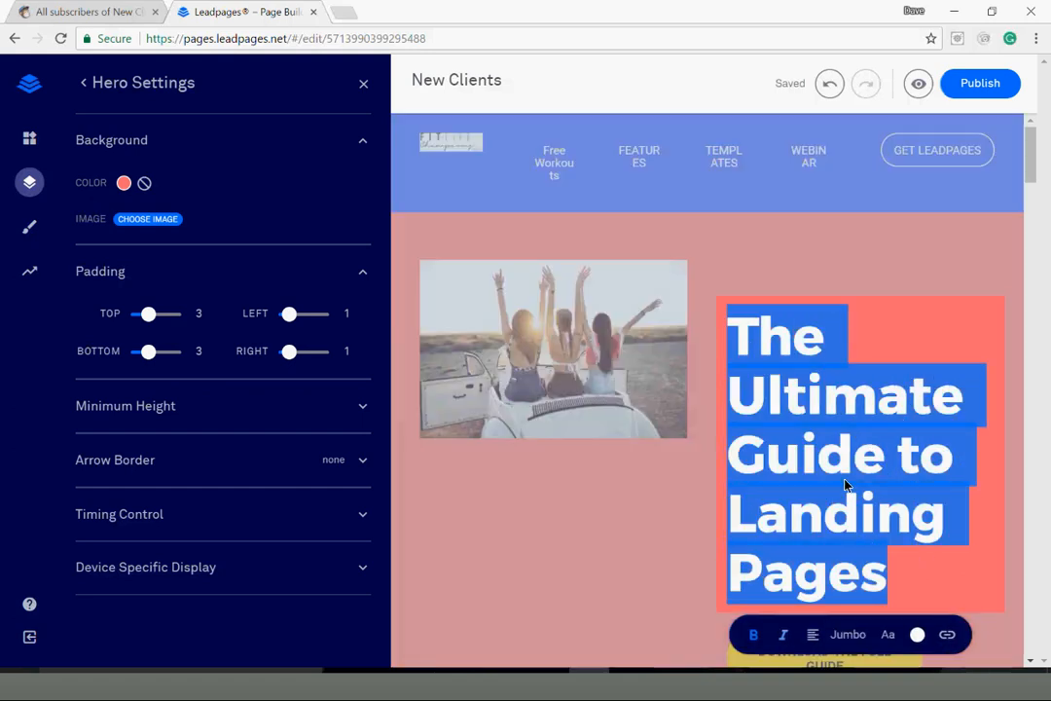
{"action": "right_click", "coordinate": [847, 494]}
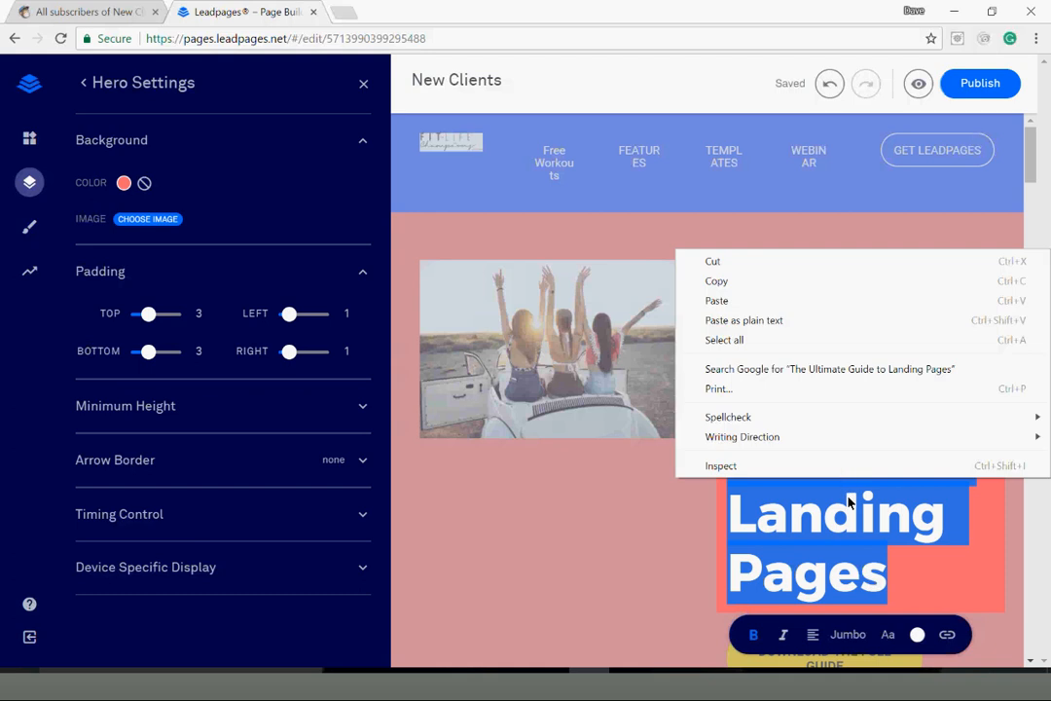
{"action": "left_click", "coordinate": [854, 636]}
{"action": "left_click", "coordinate": [852, 637]}
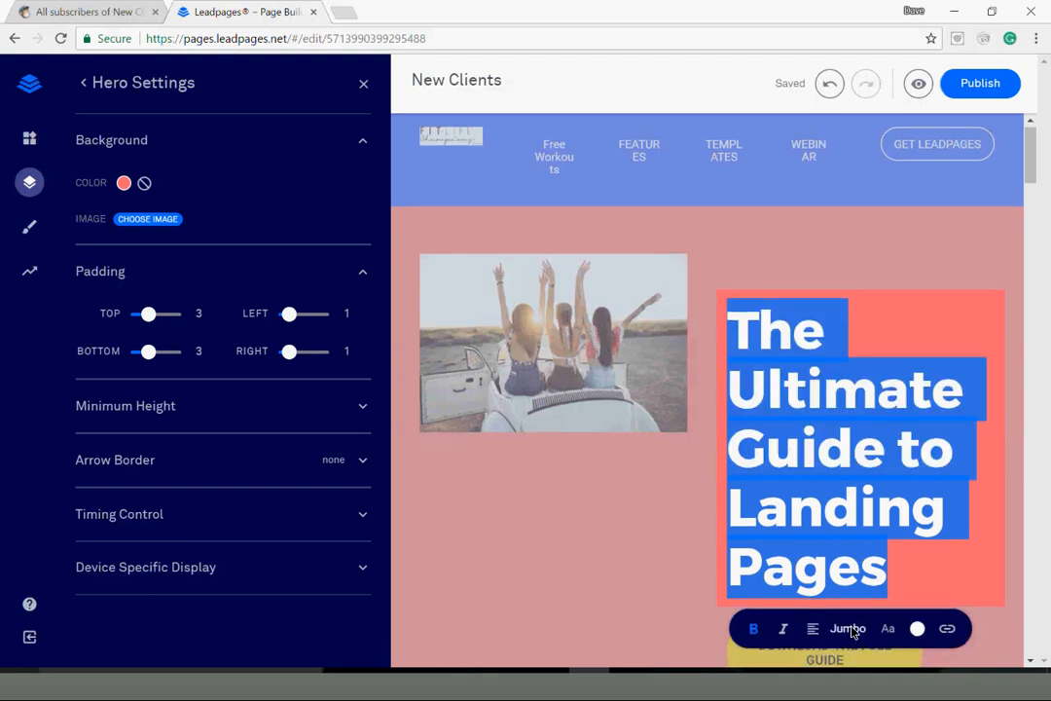
{"action": "scroll", "coordinate": [856, 603], "scroll_direction": "down", "scroll_amount": 3}
{"action": "left_click", "coordinate": [855, 393]}
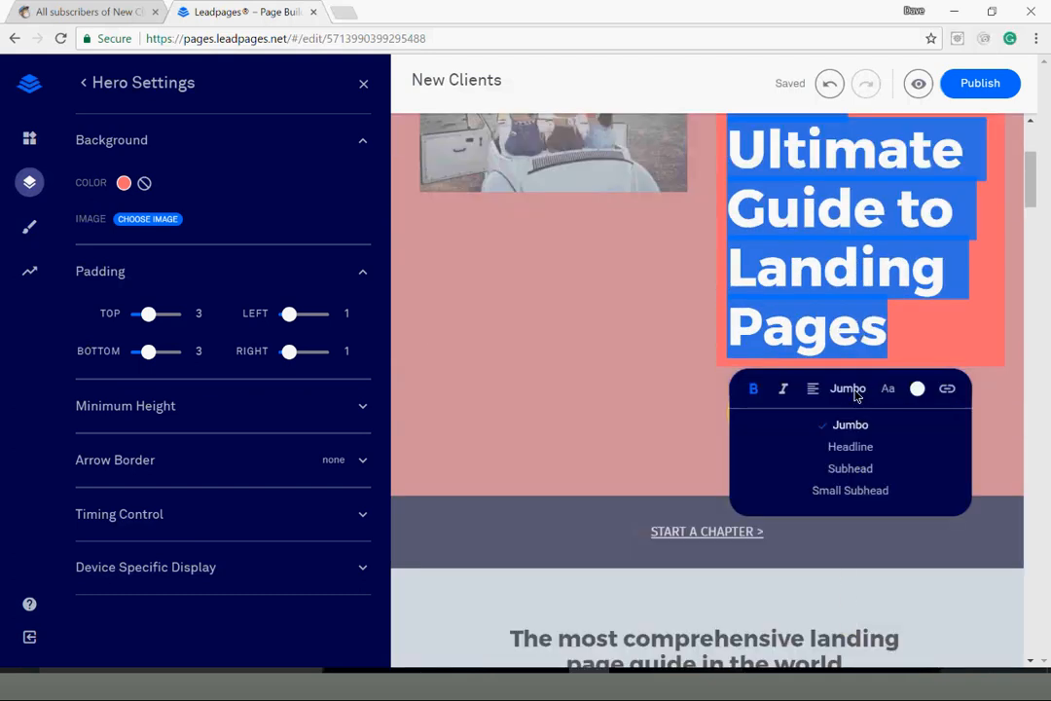
{"action": "left_click", "coordinate": [862, 447]}
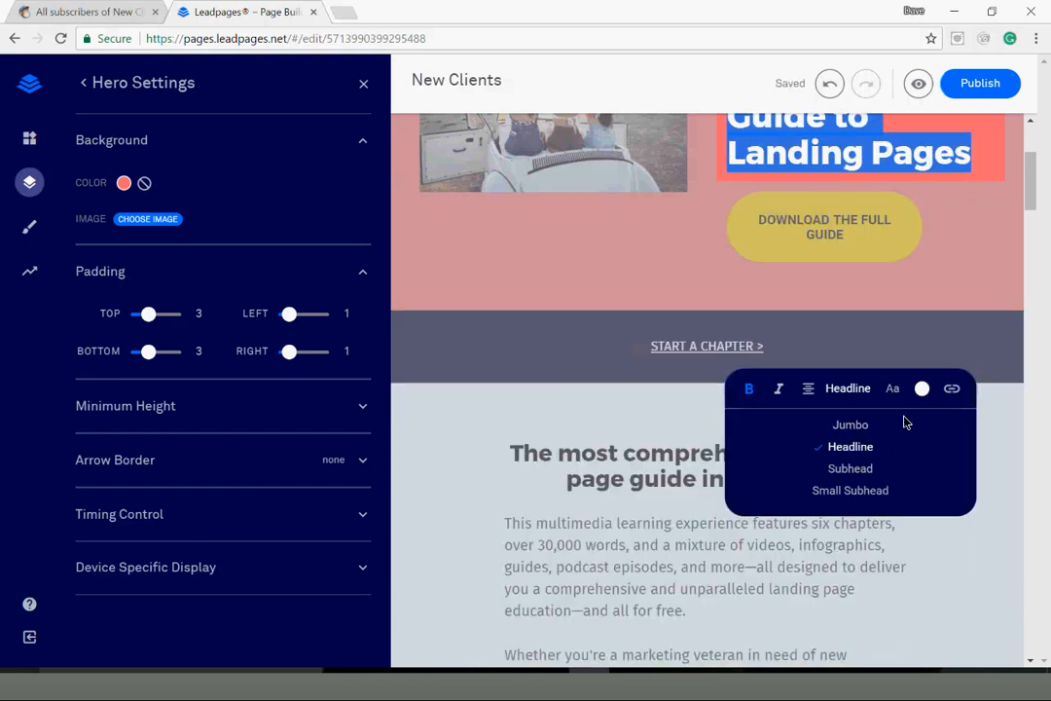
Step: Set the font of the hero title to Eczar
{"action": "left_click", "coordinate": [891, 388]}
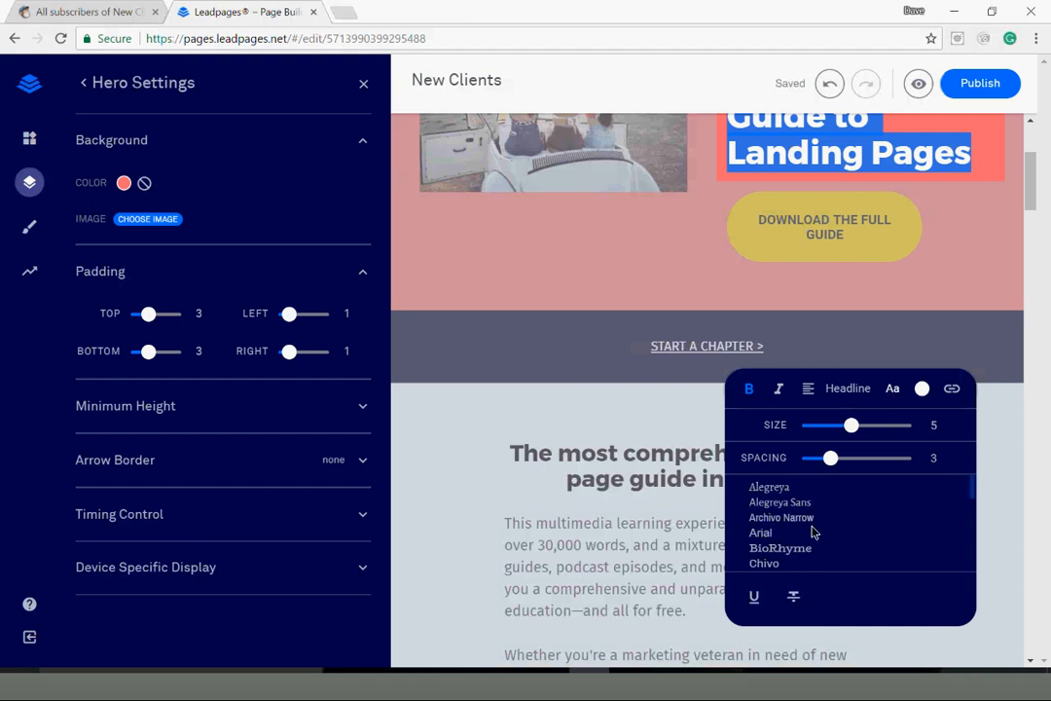
{"action": "scroll", "coordinate": [810, 533], "scroll_direction": "down", "scroll_amount": 5}
{"action": "scroll", "coordinate": [877, 496], "scroll_direction": "down", "scroll_amount": 1}
{"action": "scroll", "coordinate": [877, 495], "scroll_direction": "up", "scroll_amount": 5}
{"action": "scroll", "coordinate": [827, 535], "scroll_direction": "down", "scroll_amount": 2}
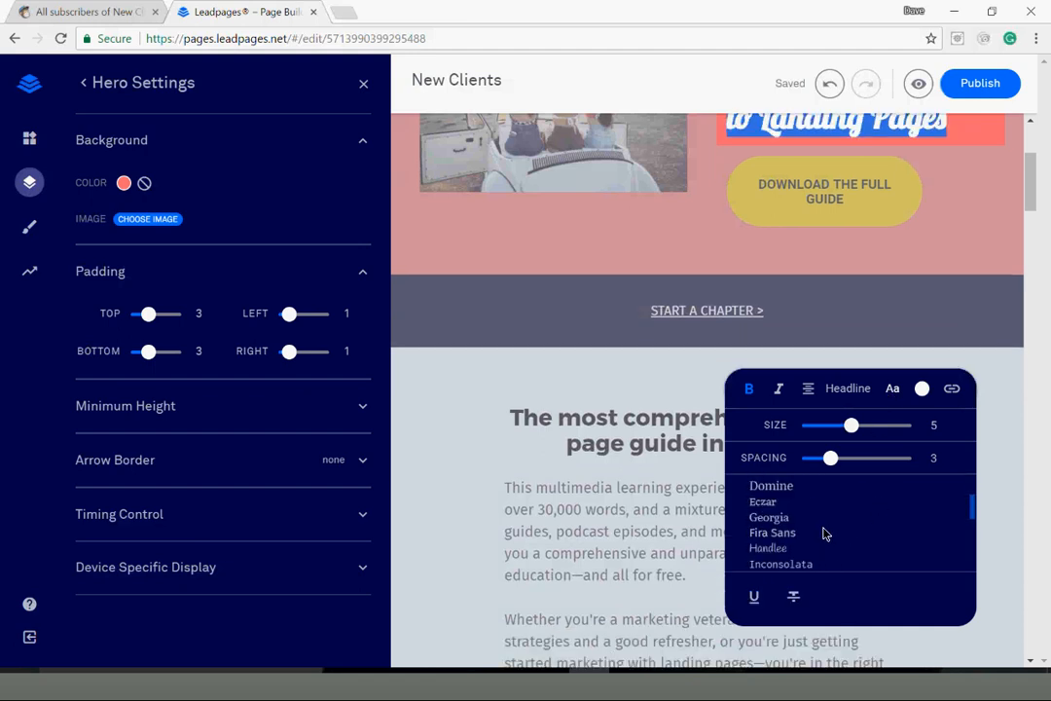
{"action": "left_click", "coordinate": [774, 502]}
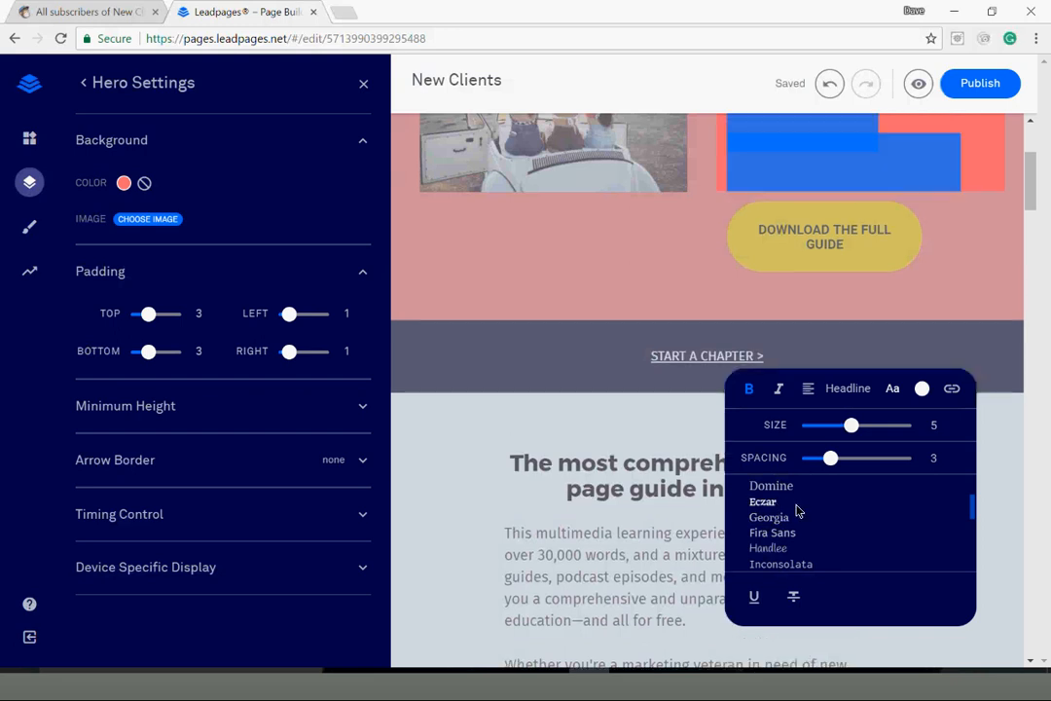
{"action": "left_click", "coordinate": [979, 306]}
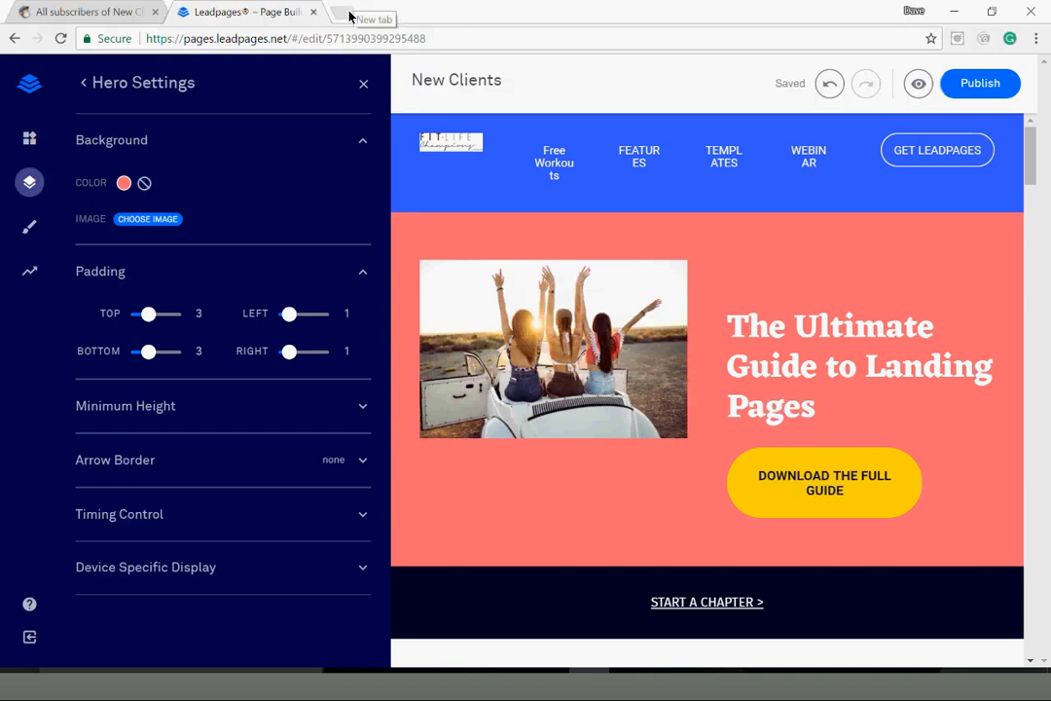
Step: Replace the text on the yellow hero button with "Sign Up Now!"
{"action": "left_click_drag", "start_coordinate": [843, 492], "coordinate": [760, 482]}
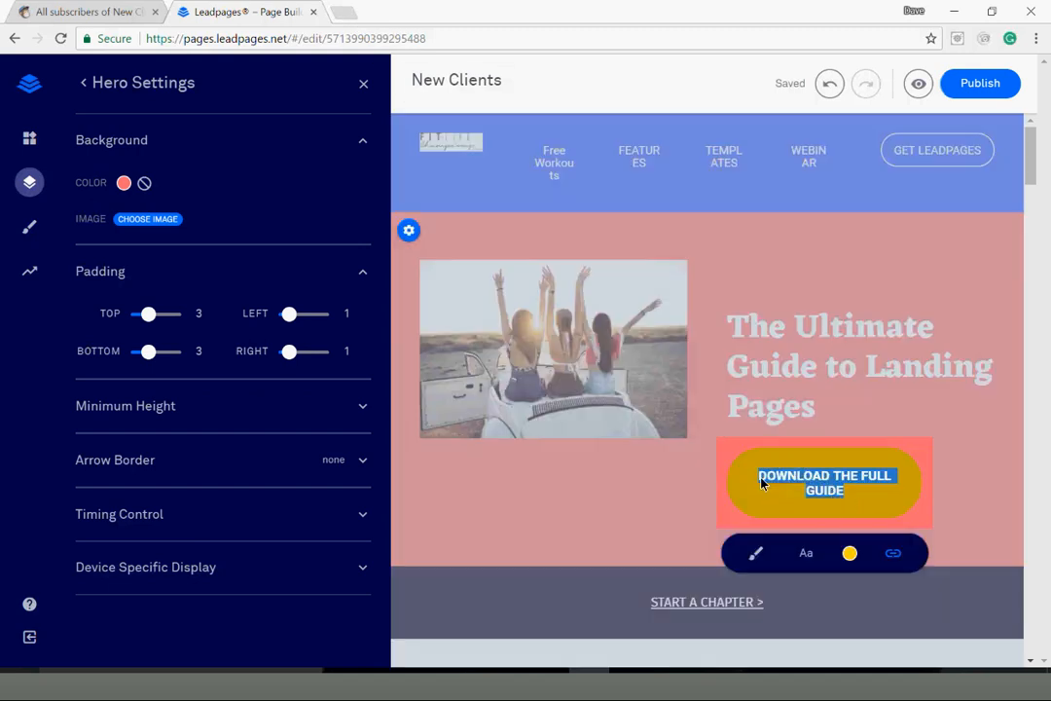
{"action": "type", "text": "Sign U"}
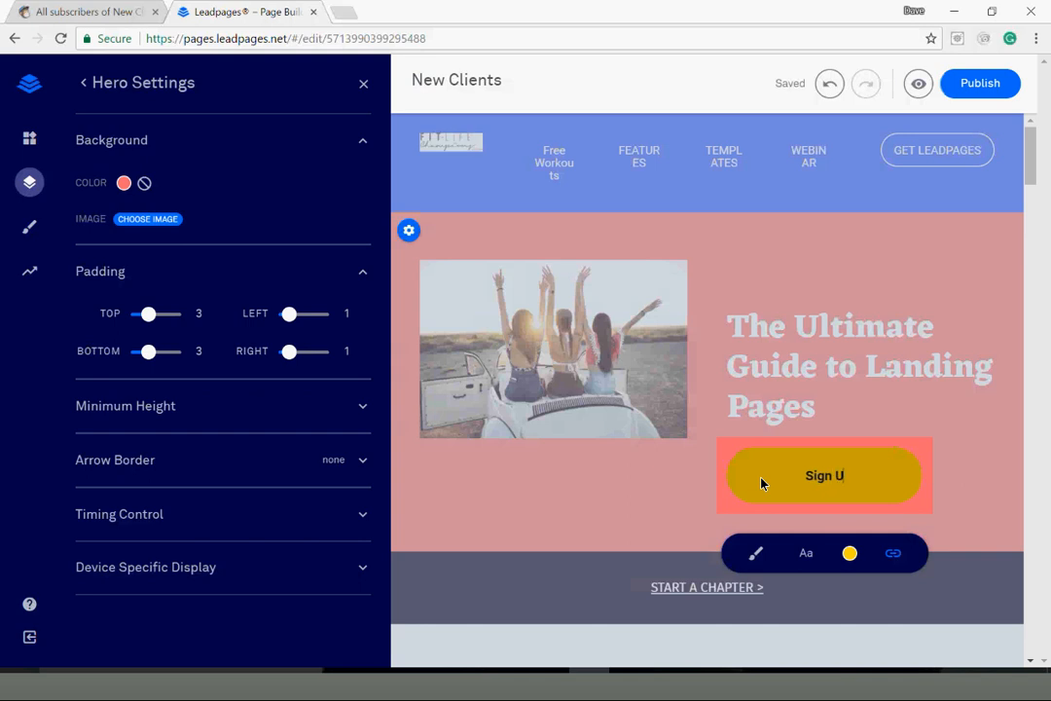
{"action": "type", "text": "p Now!"}
{"action": "left_click", "coordinate": [1041, 506]}
{"action": "left_click", "coordinate": [957, 502]}
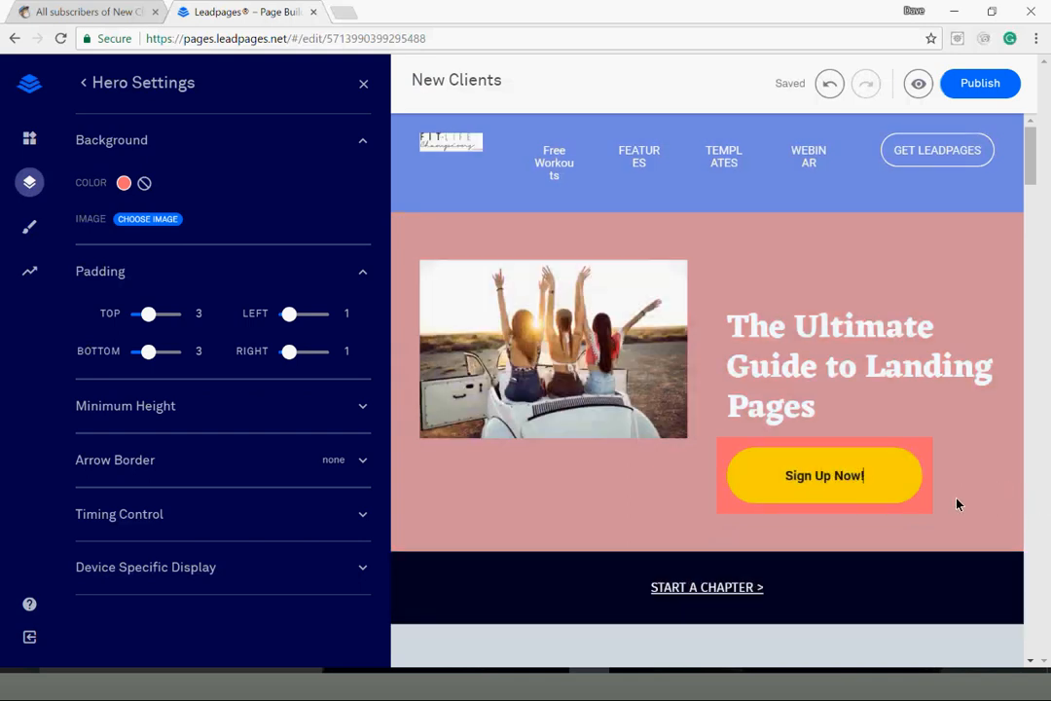
Step: Open the My Leadbox 1 pop-up linked to the "Sign Up Now!" button for editing
{"action": "left_click", "coordinate": [887, 474]}
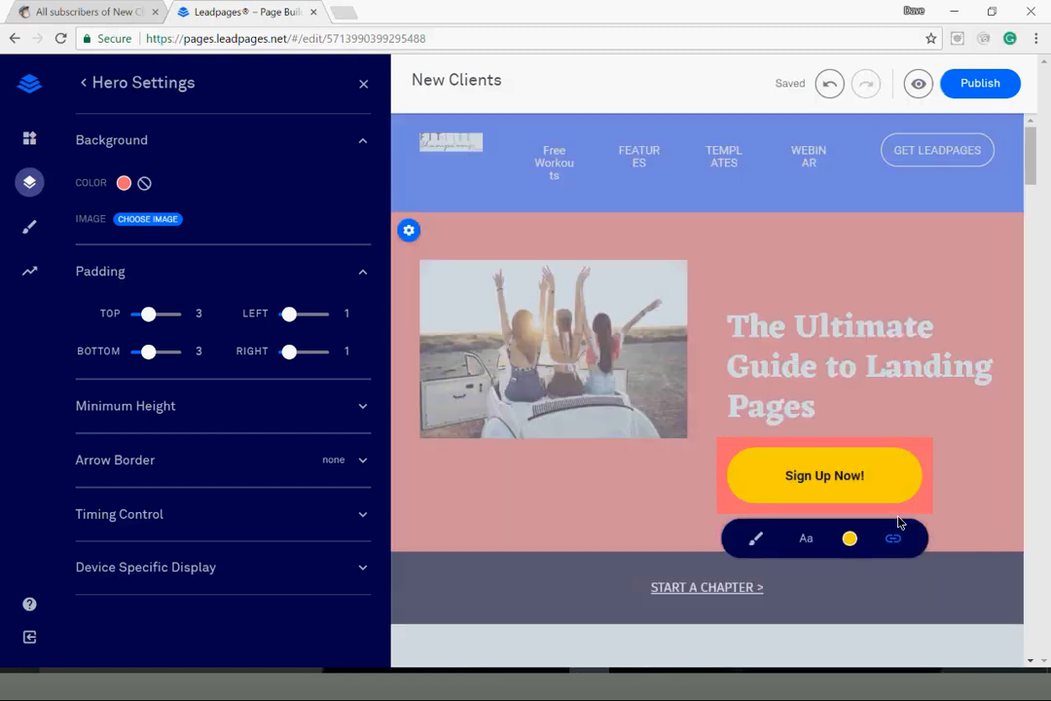
{"action": "left_click", "coordinate": [892, 540]}
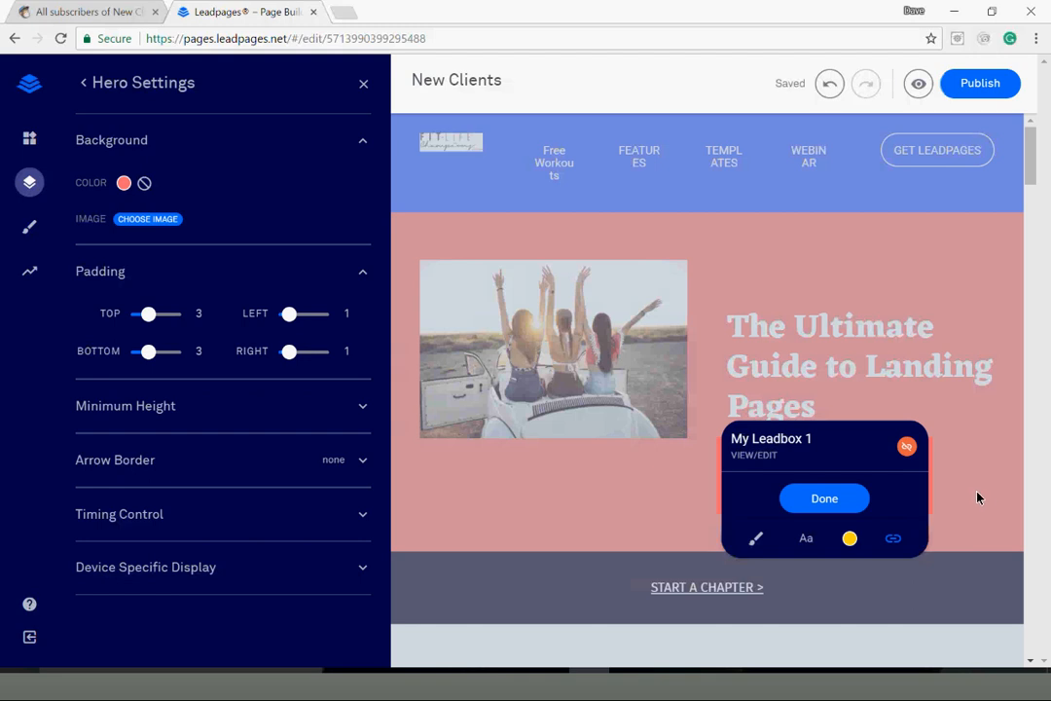
{"action": "left_click", "coordinate": [887, 501]}
{"action": "left_click", "coordinate": [886, 498]}
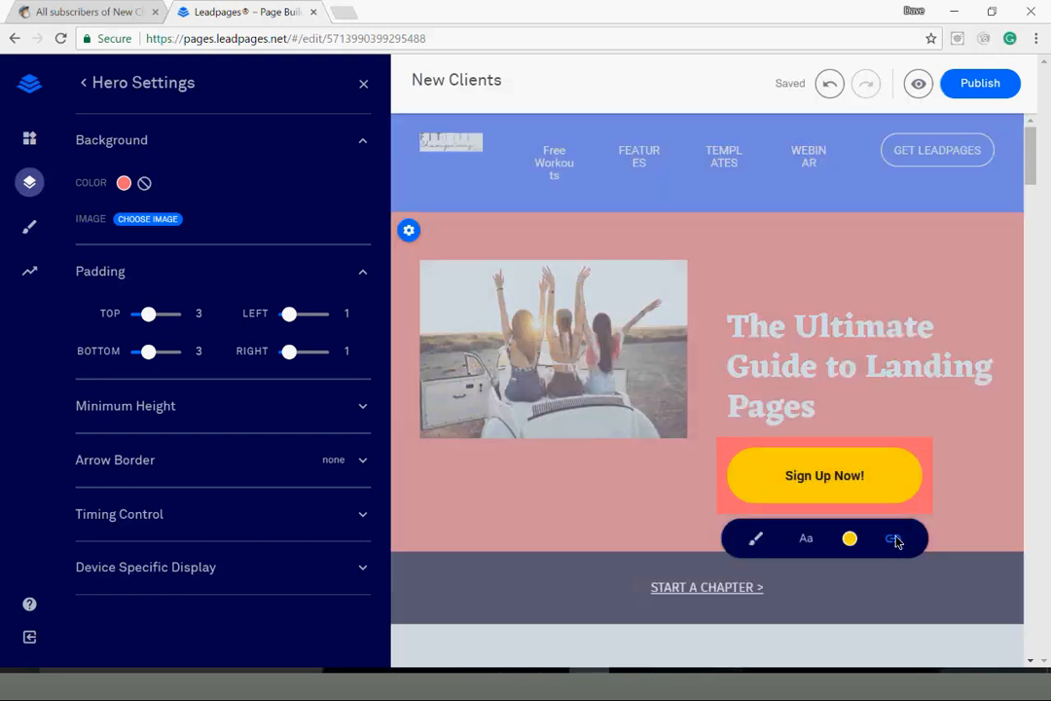
{"action": "left_click", "coordinate": [894, 540]}
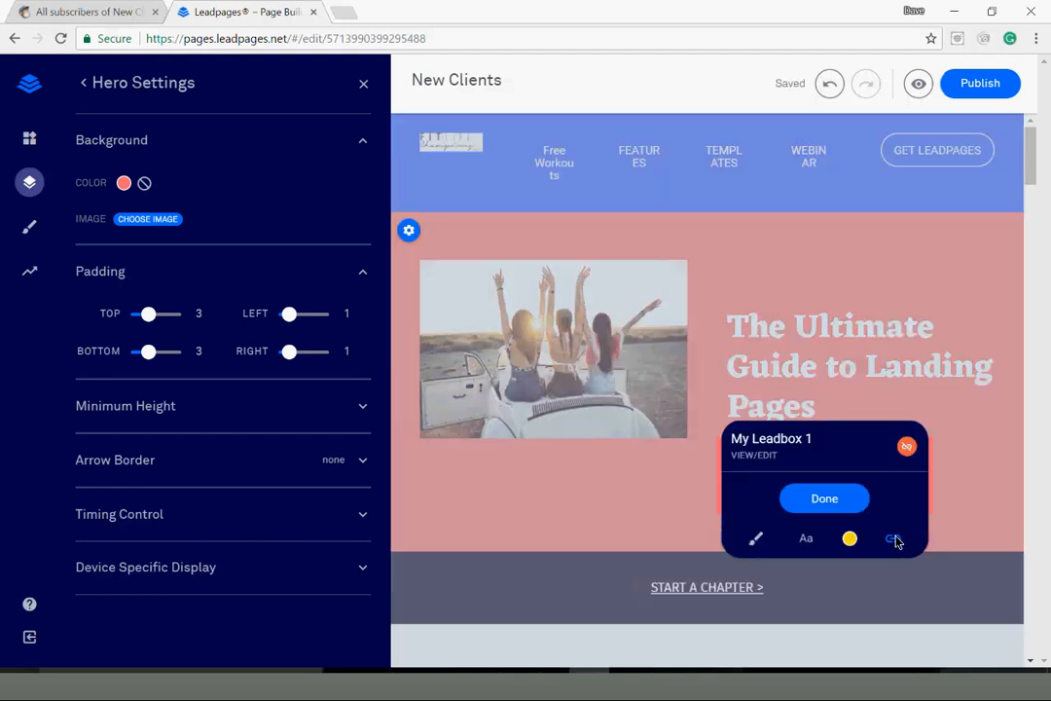
{"action": "left_click", "coordinate": [769, 456]}
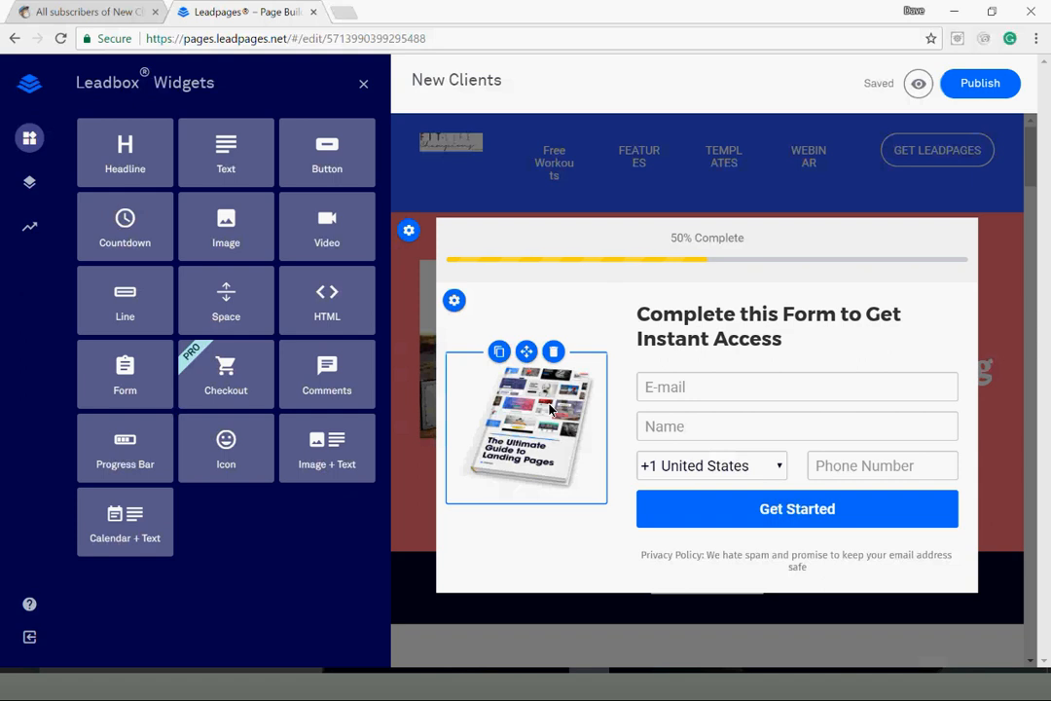
Step: Replace the book image in the Leadbox with the stored photo of three women raising their arms in a car
{"action": "left_click", "coordinate": [536, 390]}
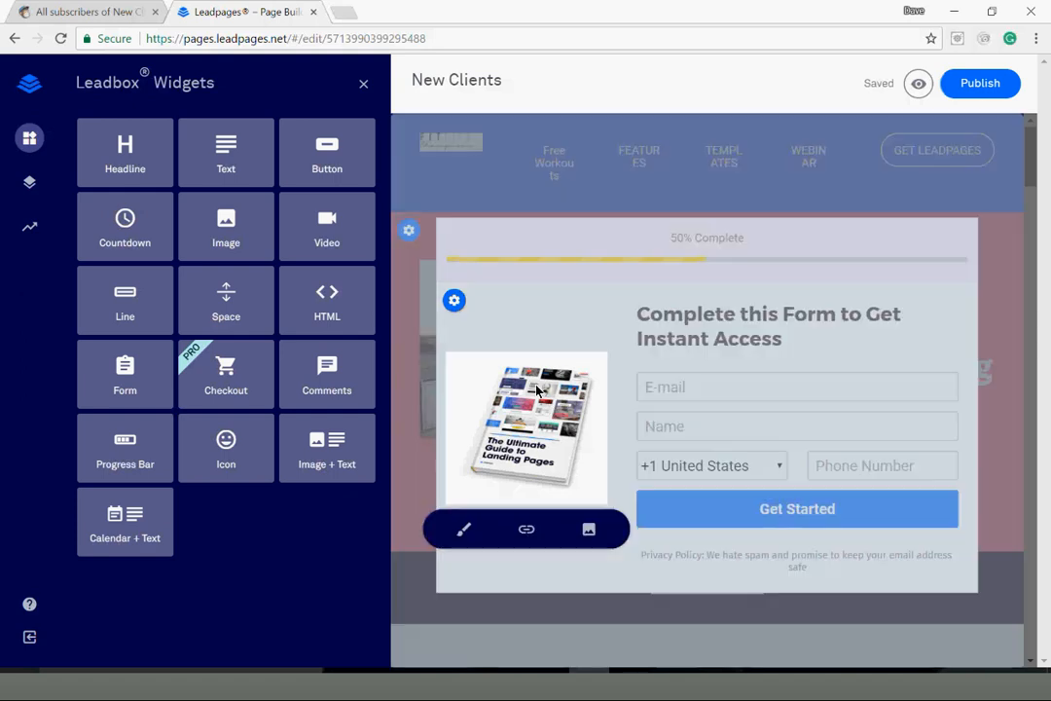
{"action": "left_click", "coordinate": [588, 530]}
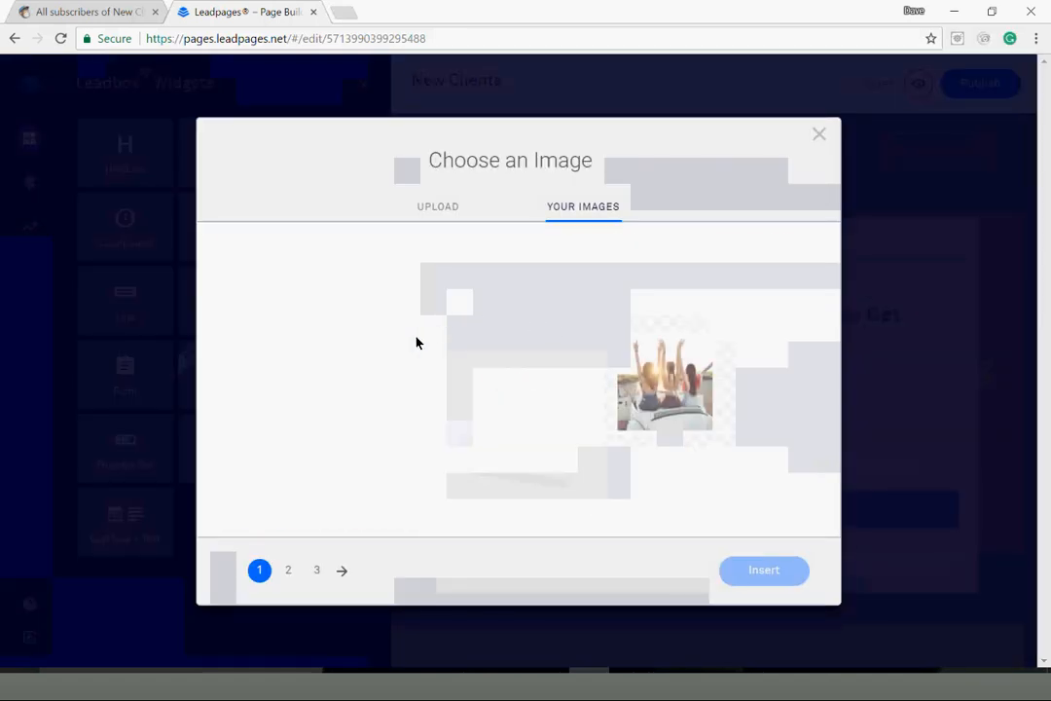
{"action": "left_click", "coordinate": [318, 570]}
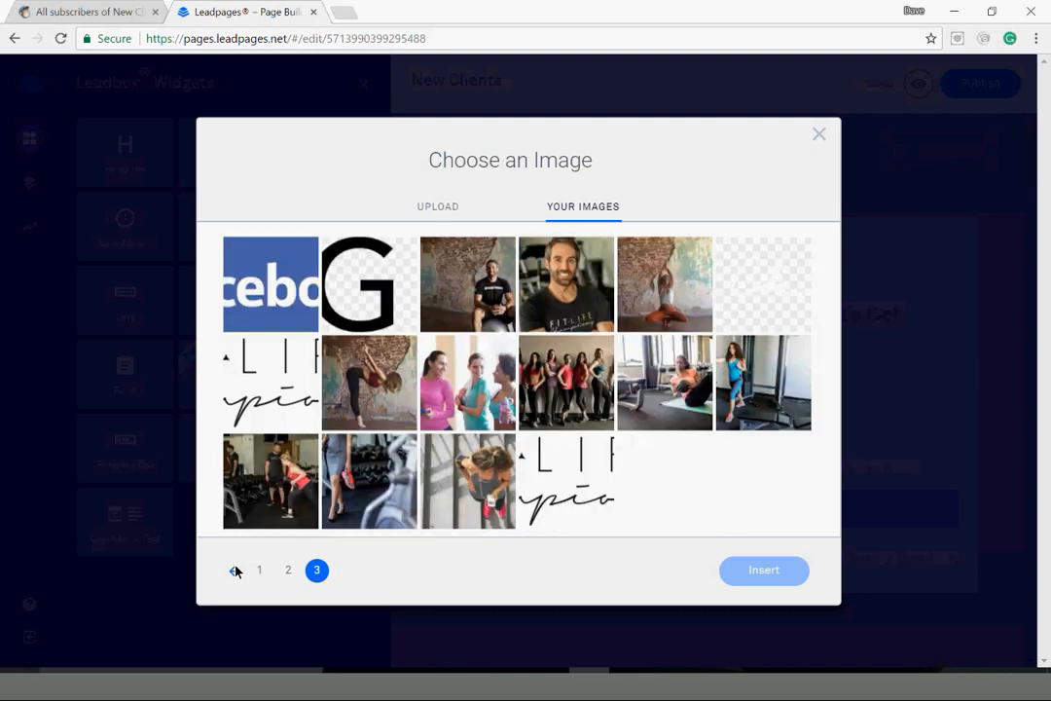
{"action": "left_click", "coordinate": [259, 572]}
{"action": "left_click", "coordinate": [664, 381]}
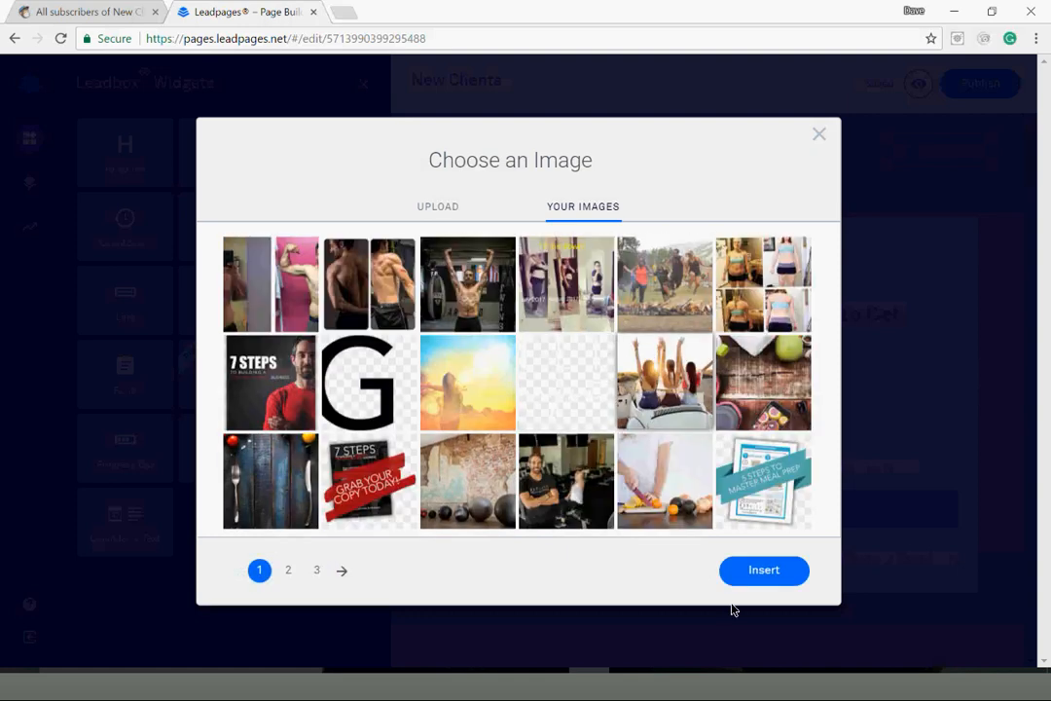
{"action": "left_click", "coordinate": [759, 575]}
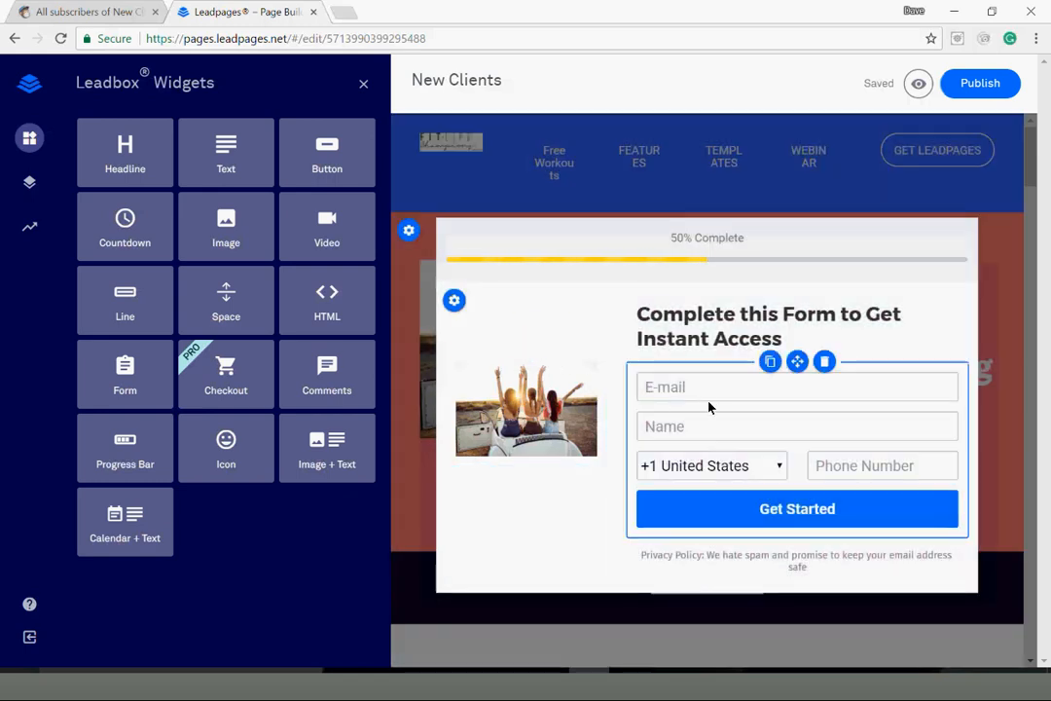
Step: Delete the Name and Phone Number fields from the Leadbox form
{"action": "left_click", "coordinate": [802, 417]}
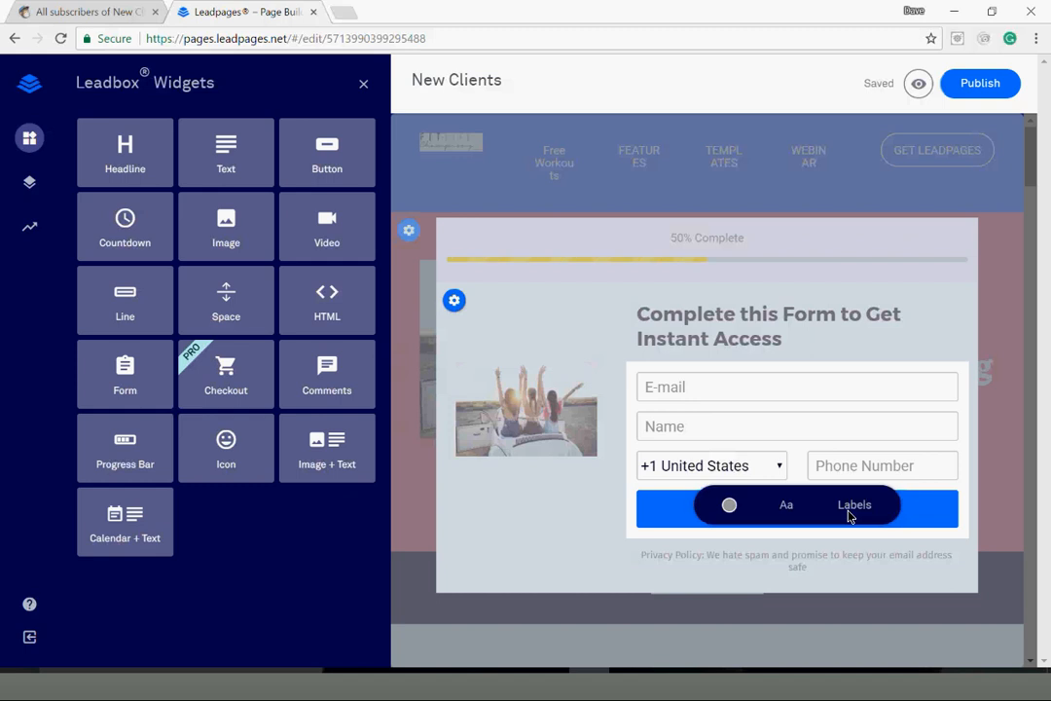
{"action": "left_click", "coordinate": [848, 509]}
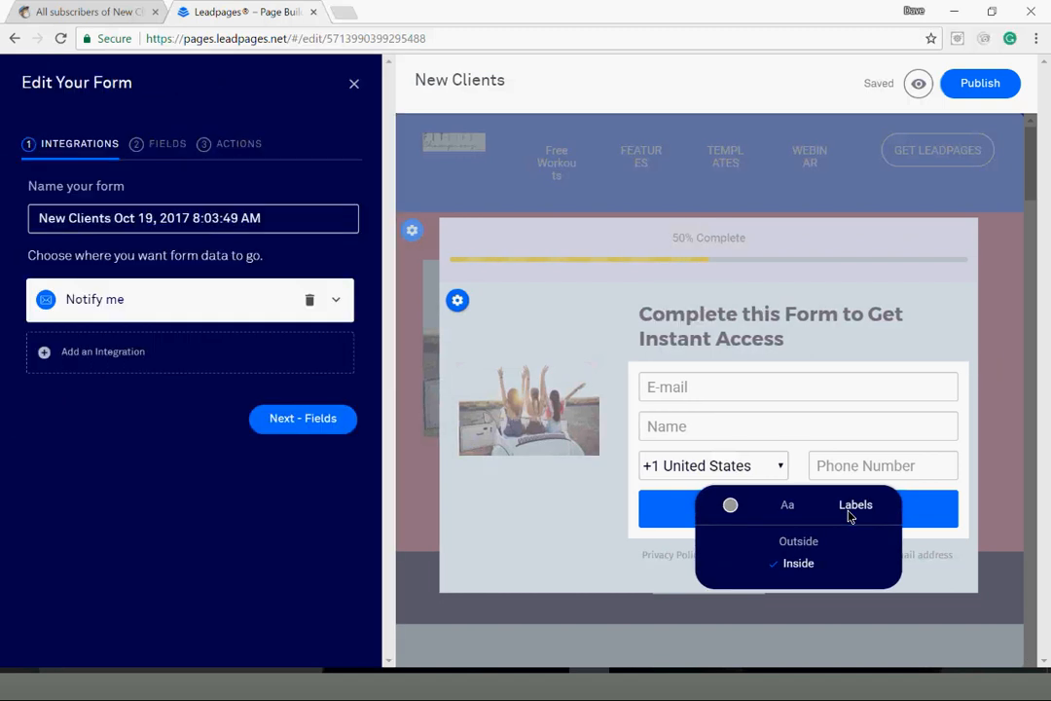
{"action": "left_click", "coordinate": [176, 149]}
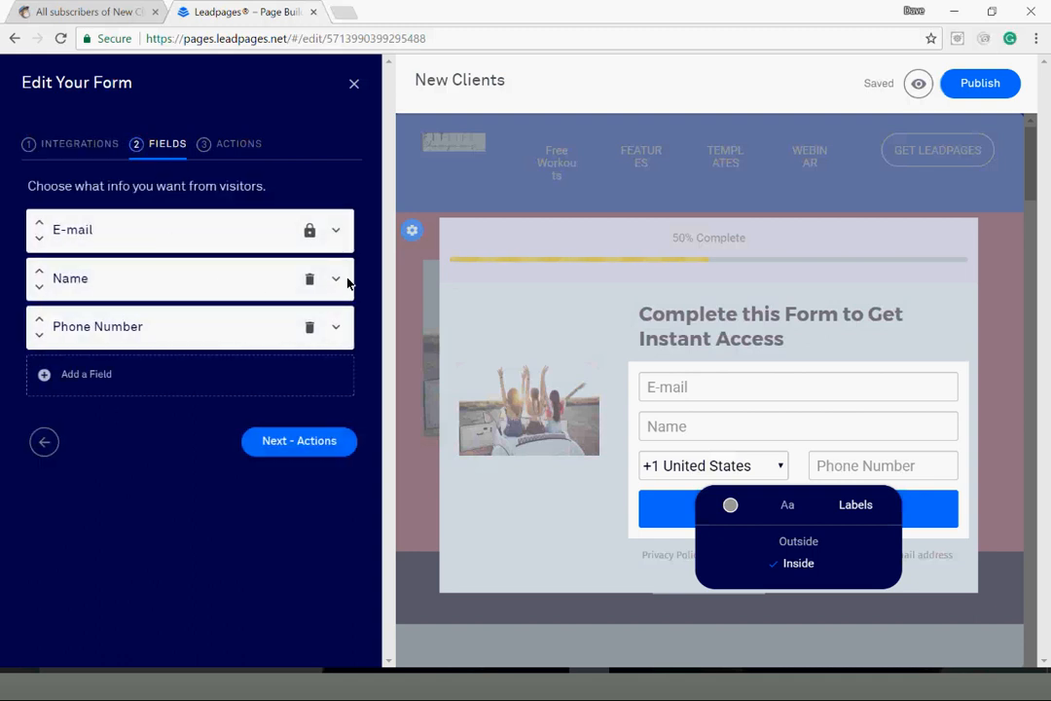
{"action": "left_click", "coordinate": [309, 281]}
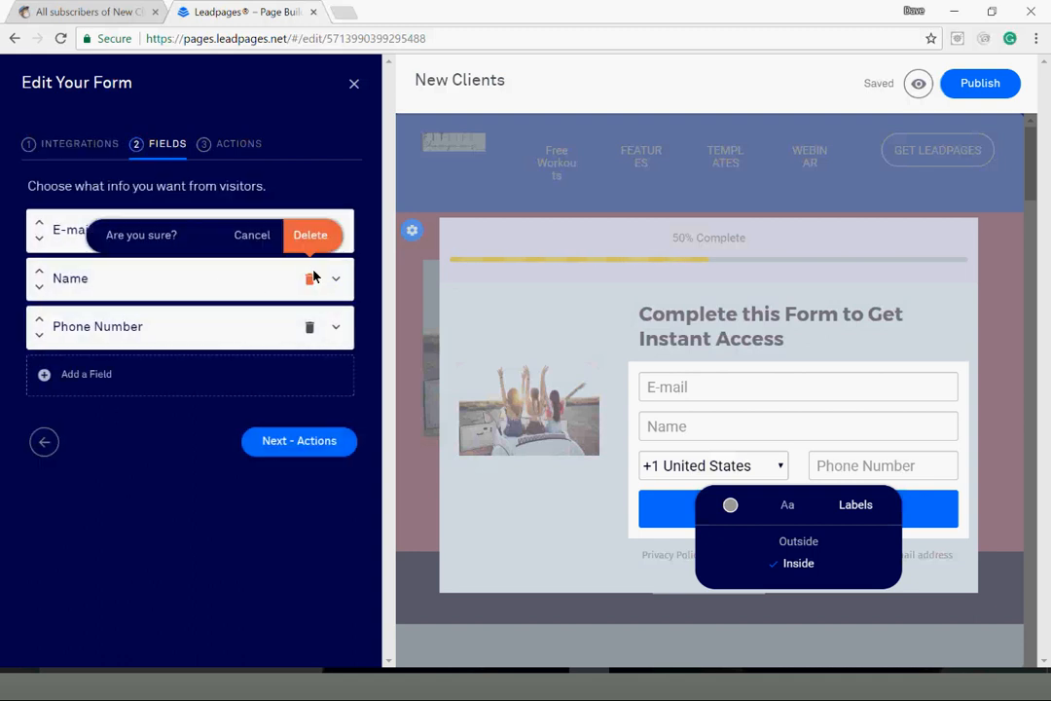
{"action": "left_click", "coordinate": [310, 236]}
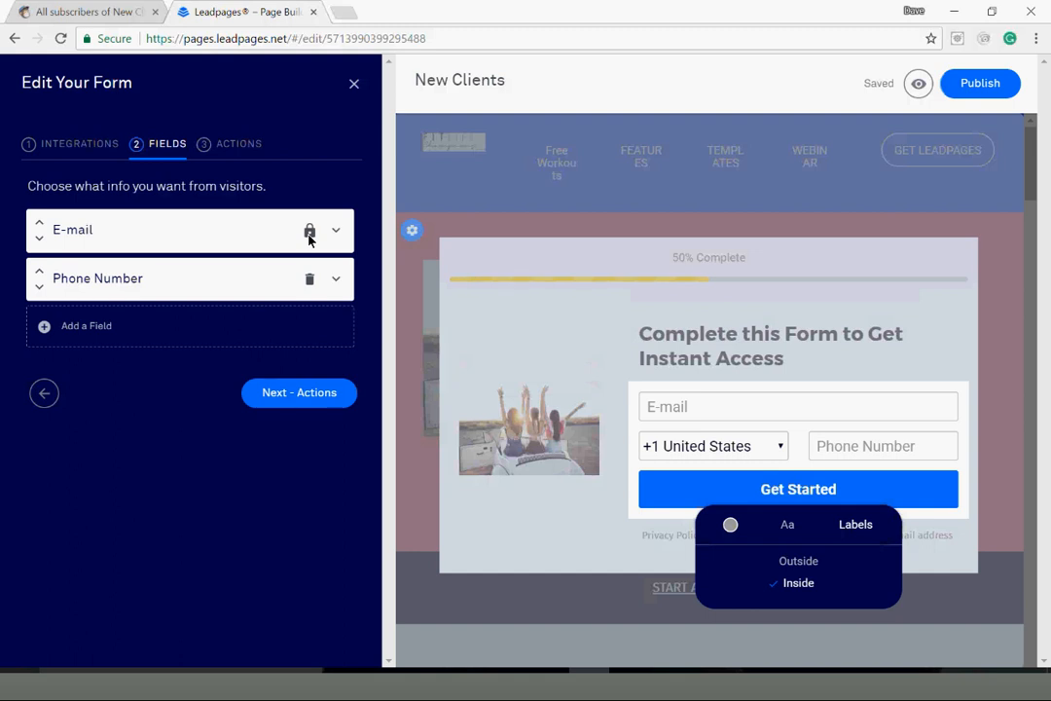
{"action": "left_click", "coordinate": [311, 282]}
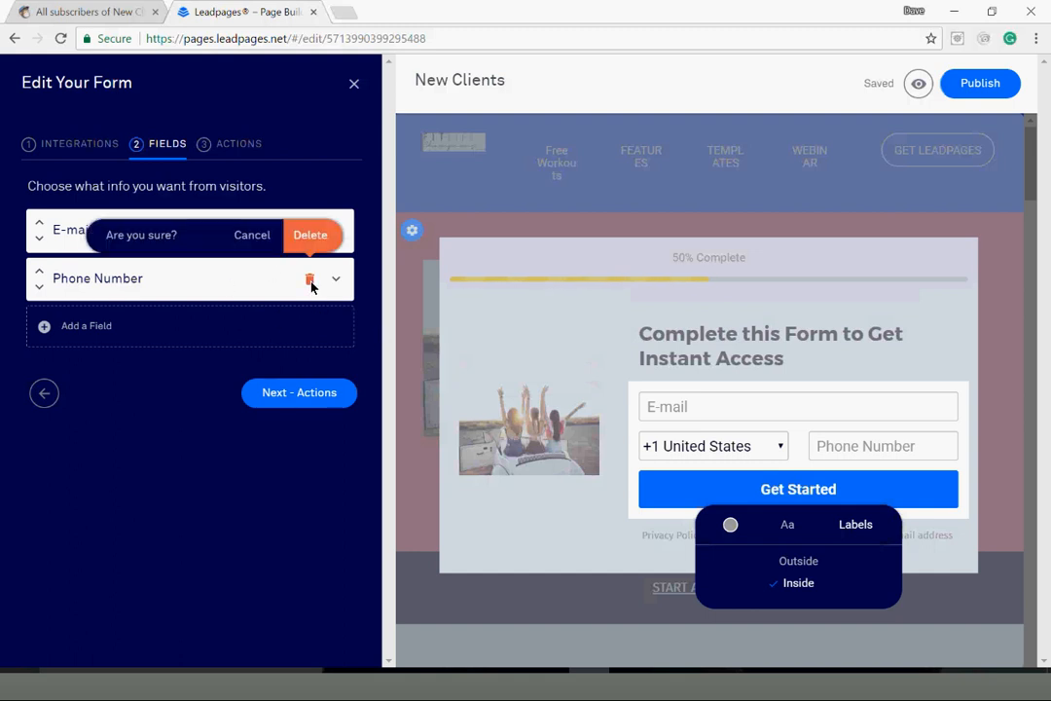
{"action": "left_click", "coordinate": [306, 239]}
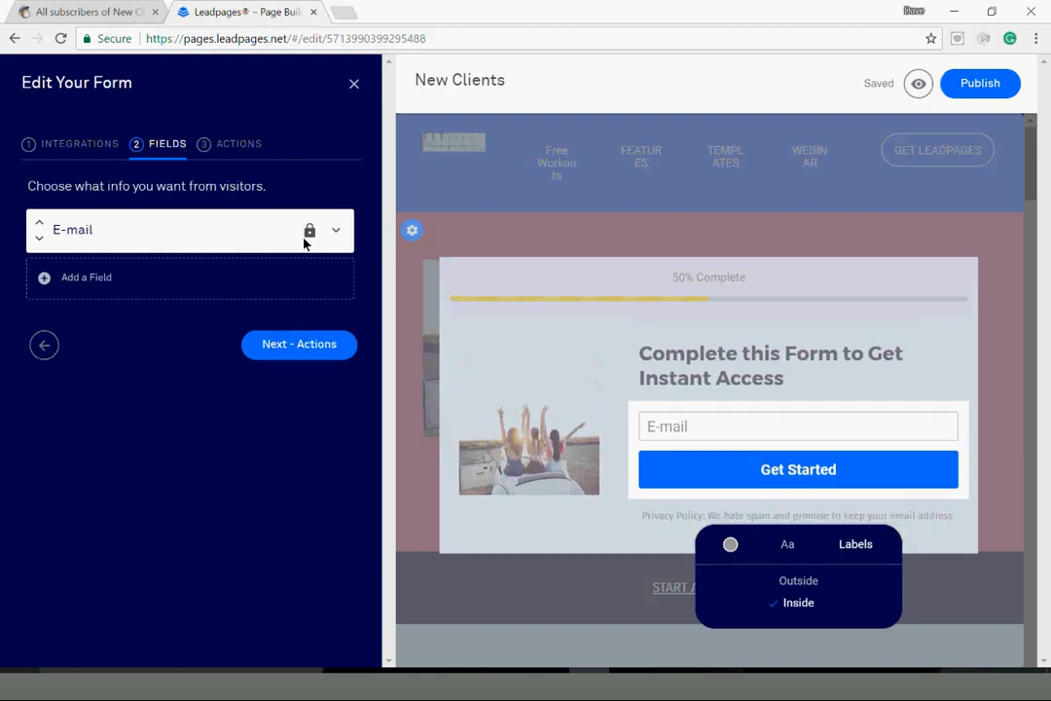
Step: Add a MailChimp integration to the Leadbox form and refresh its available subscriber lists
{"action": "left_click", "coordinate": [70, 147]}
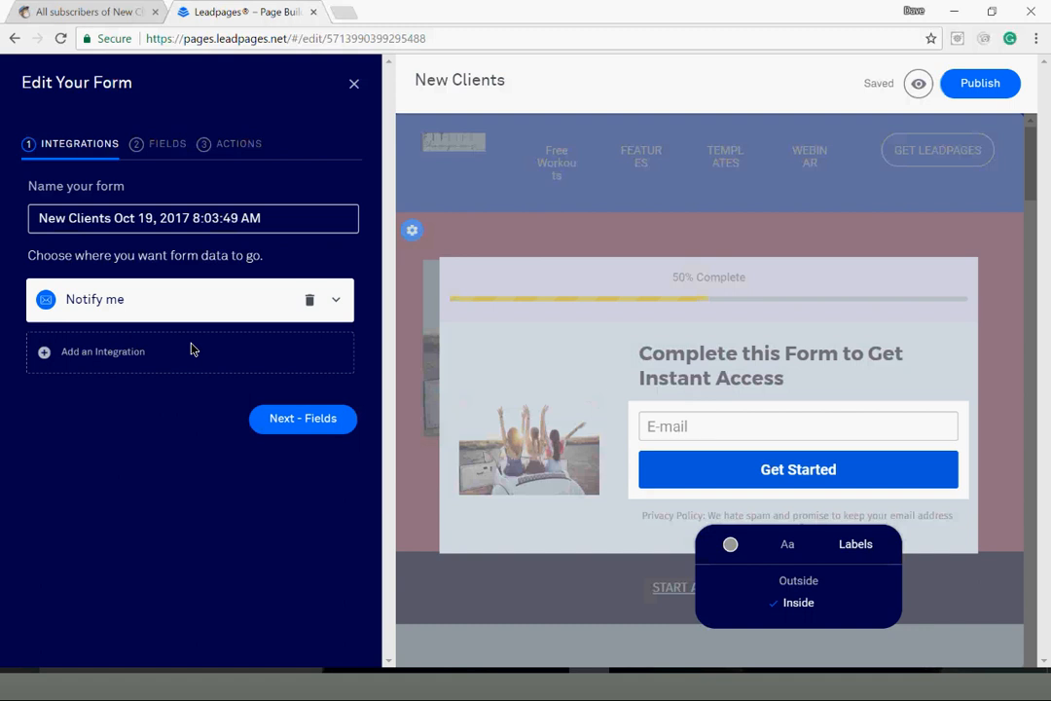
{"action": "left_click", "coordinate": [124, 360]}
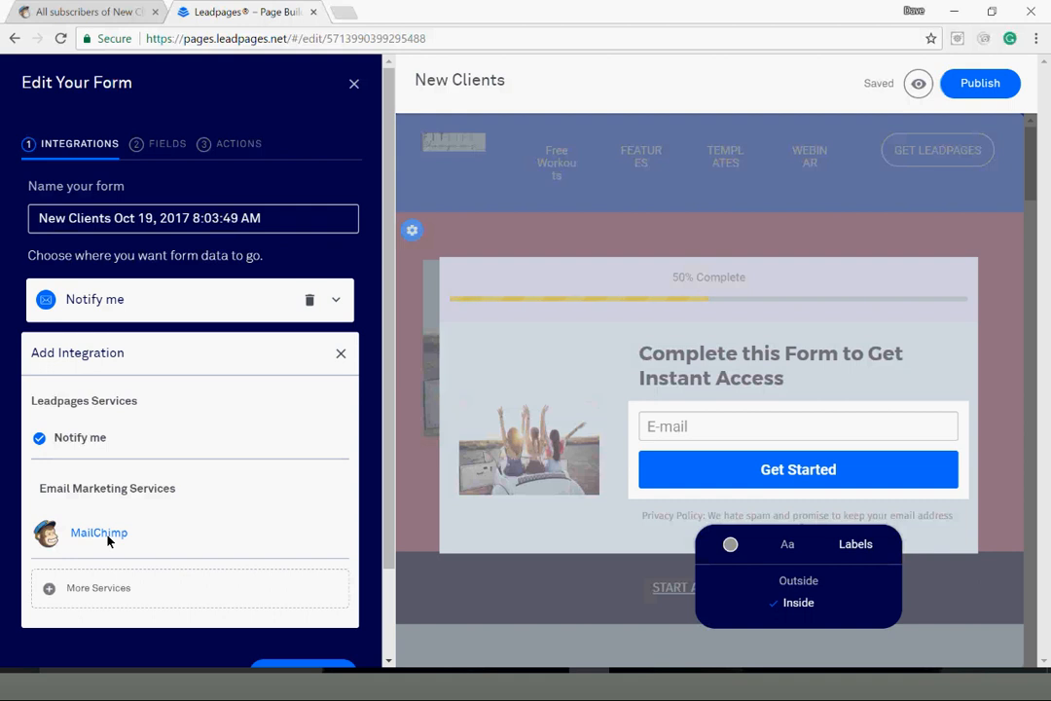
{"action": "left_click", "coordinate": [98, 533]}
{"action": "left_click", "coordinate": [134, 429]}
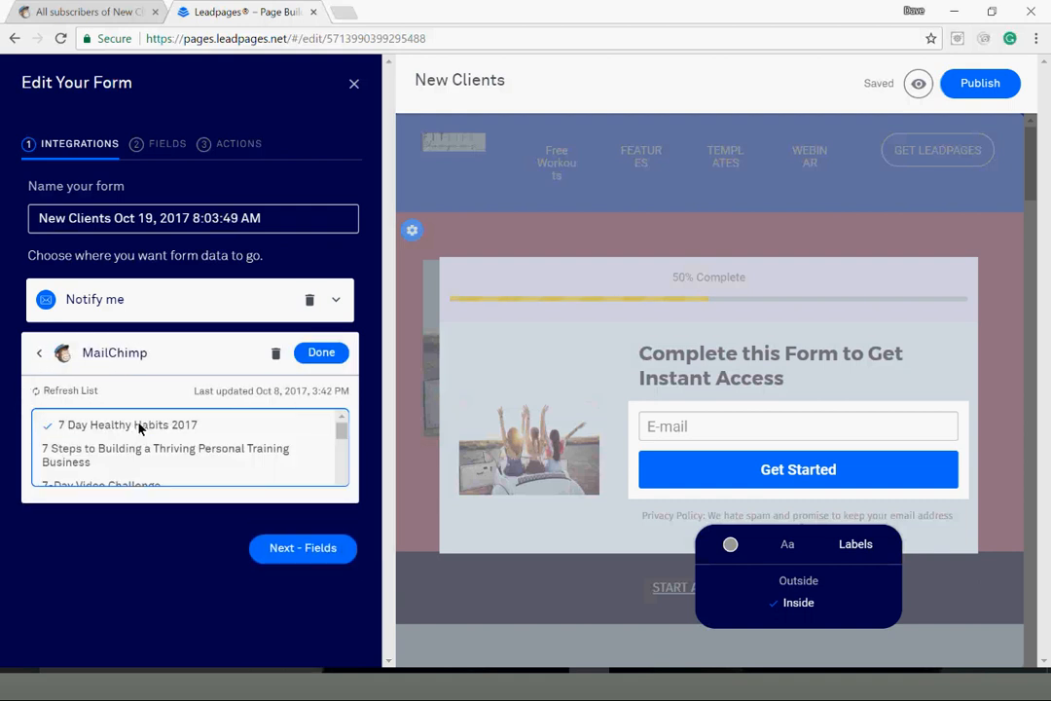
{"action": "scroll", "coordinate": [163, 472], "scroll_direction": "down", "scroll_amount": 1}
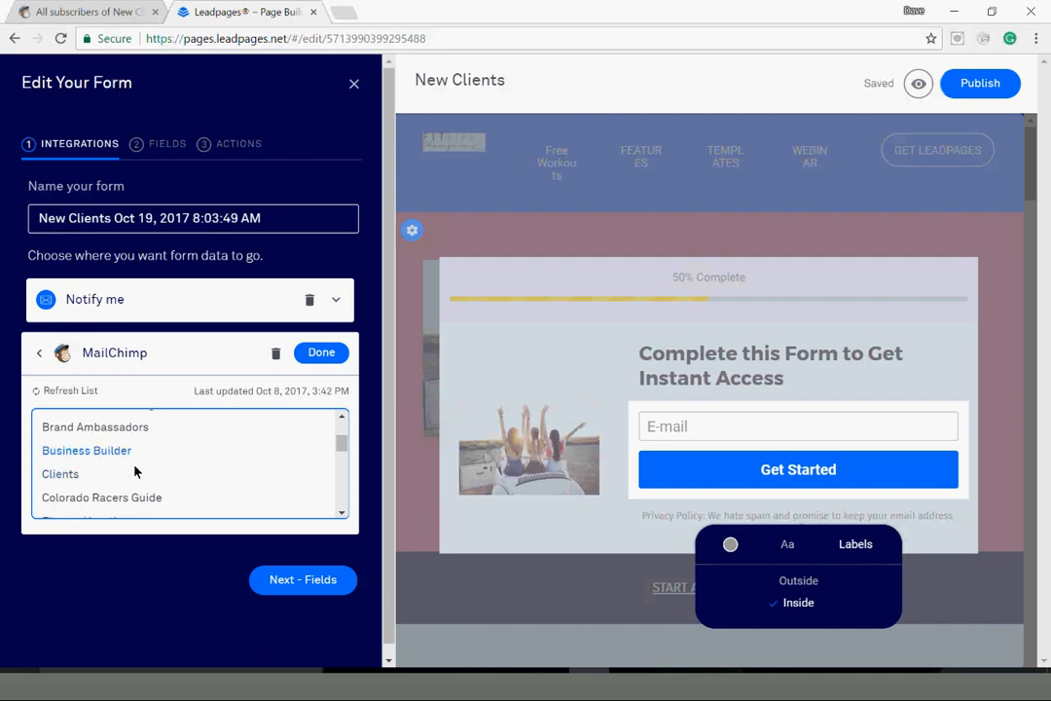
{"action": "scroll", "coordinate": [134, 471], "scroll_direction": "down", "scroll_amount": 6}
{"action": "scroll", "coordinate": [134, 471], "scroll_direction": "down", "scroll_amount": 4}
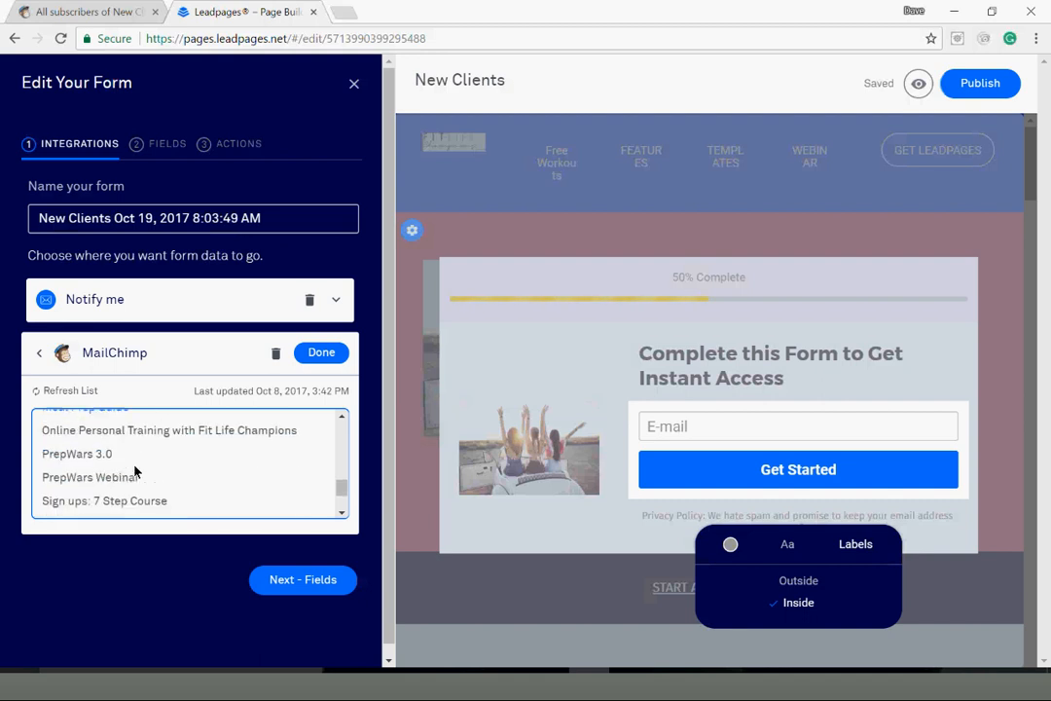
{"action": "scroll", "coordinate": [141, 472], "scroll_direction": "up", "scroll_amount": 4}
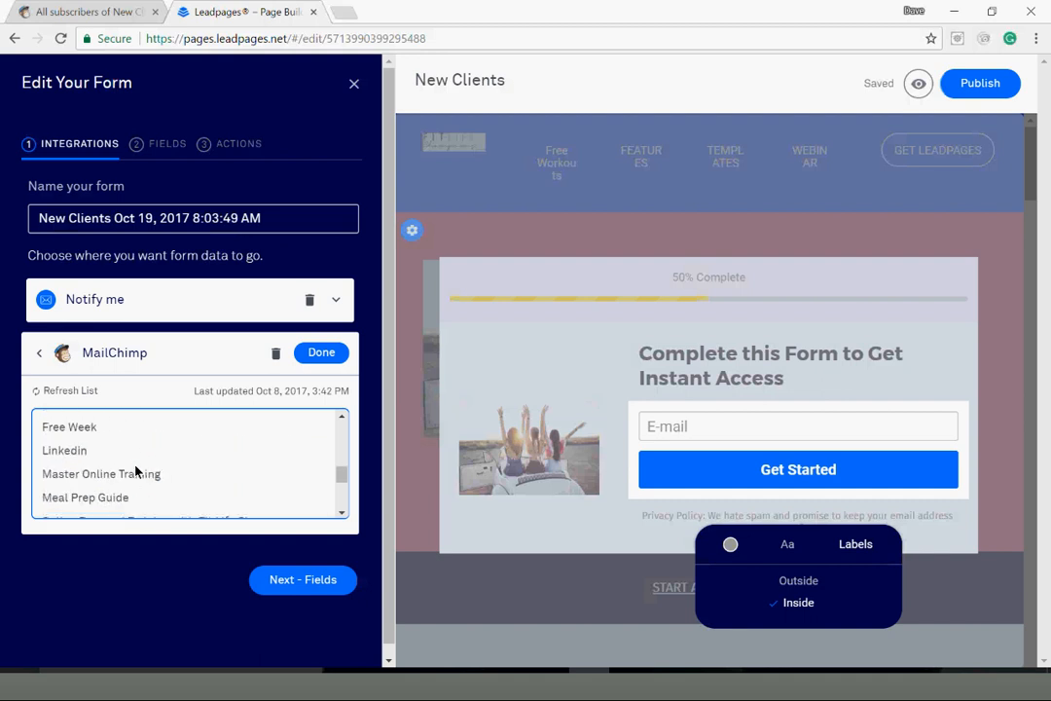
{"action": "left_click", "coordinate": [63, 390]}
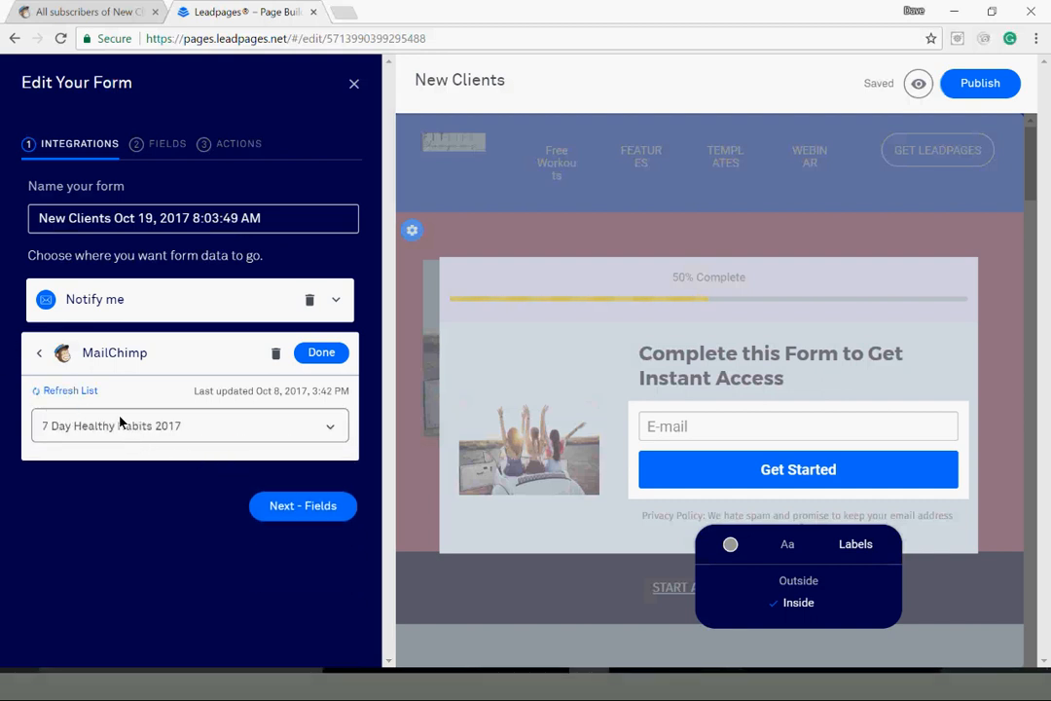
Step: Connect the form's MailChimp integration to the New Clients list and save the integration
{"action": "left_click", "coordinate": [171, 432]}
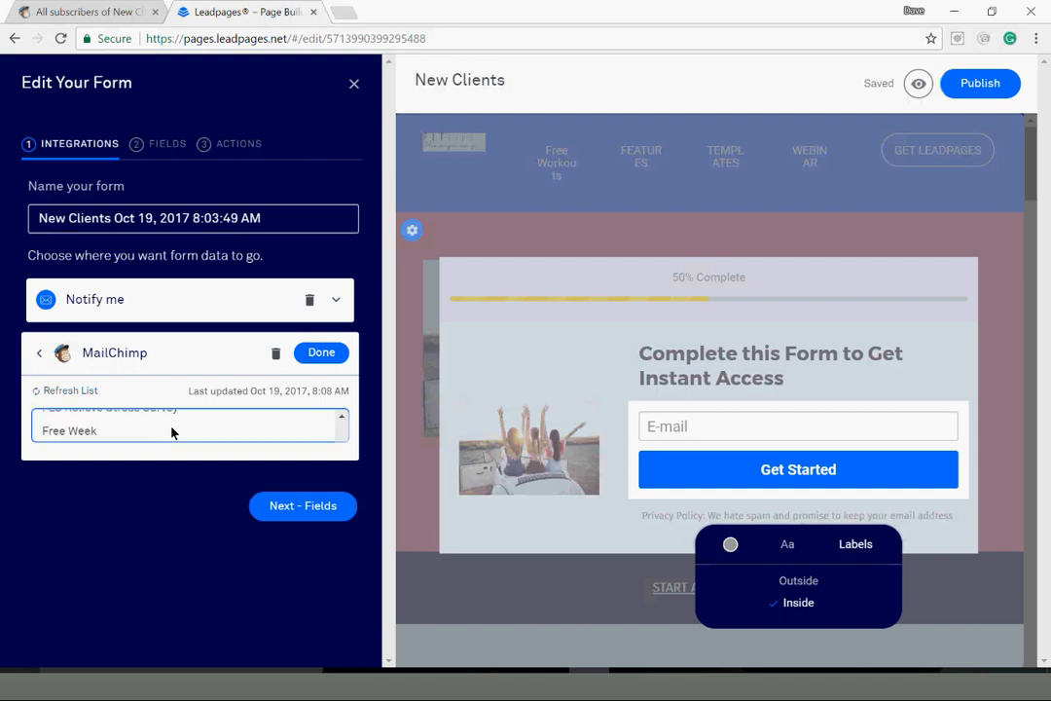
{"action": "scroll", "coordinate": [155, 461], "scroll_direction": "down", "scroll_amount": 2}
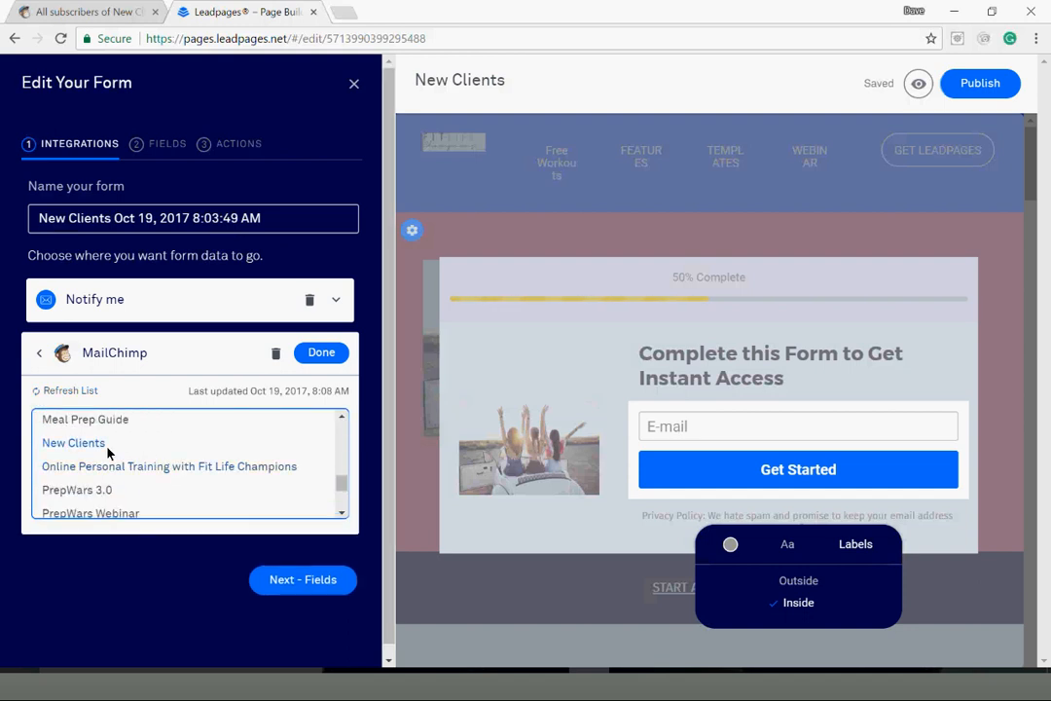
{"action": "left_click", "coordinate": [107, 447]}
{"action": "left_click", "coordinate": [314, 356]}
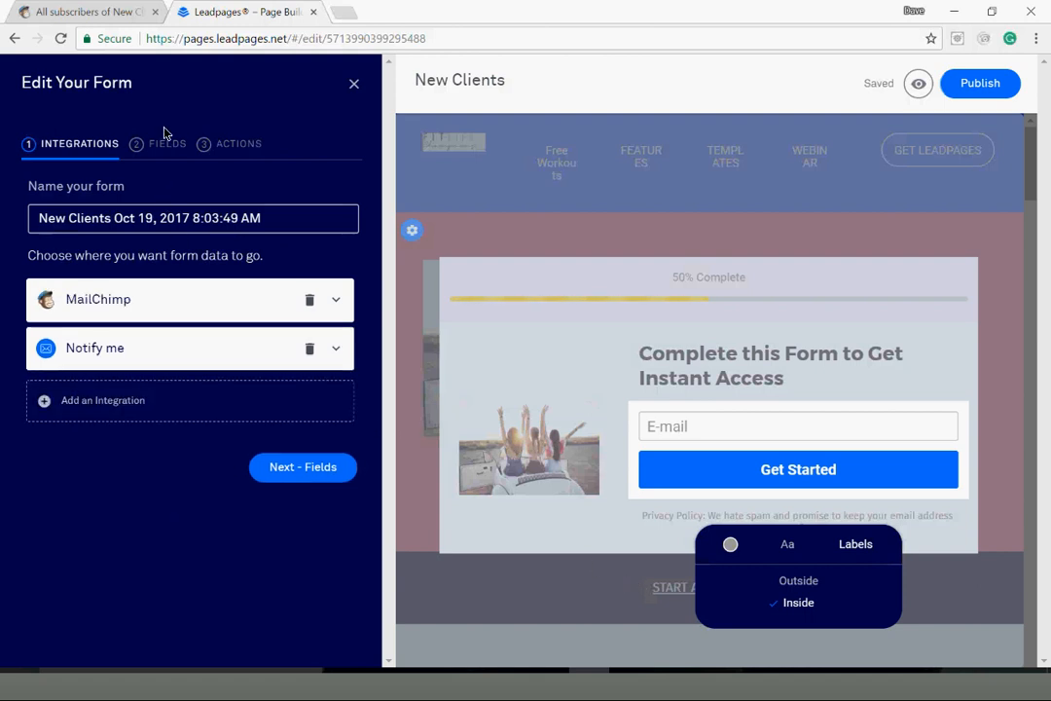
{"action": "left_click", "coordinate": [243, 148]}
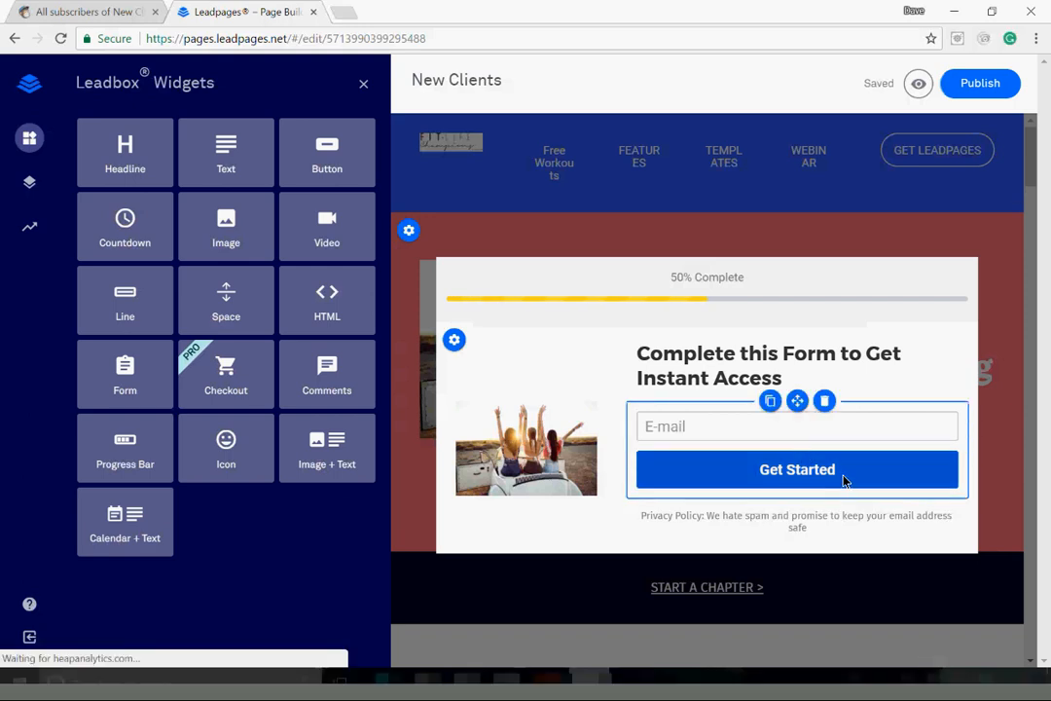
Step: Set the background color of the Get Started button in the Leadbox form to #ff6973
{"action": "left_click", "coordinate": [844, 478]}
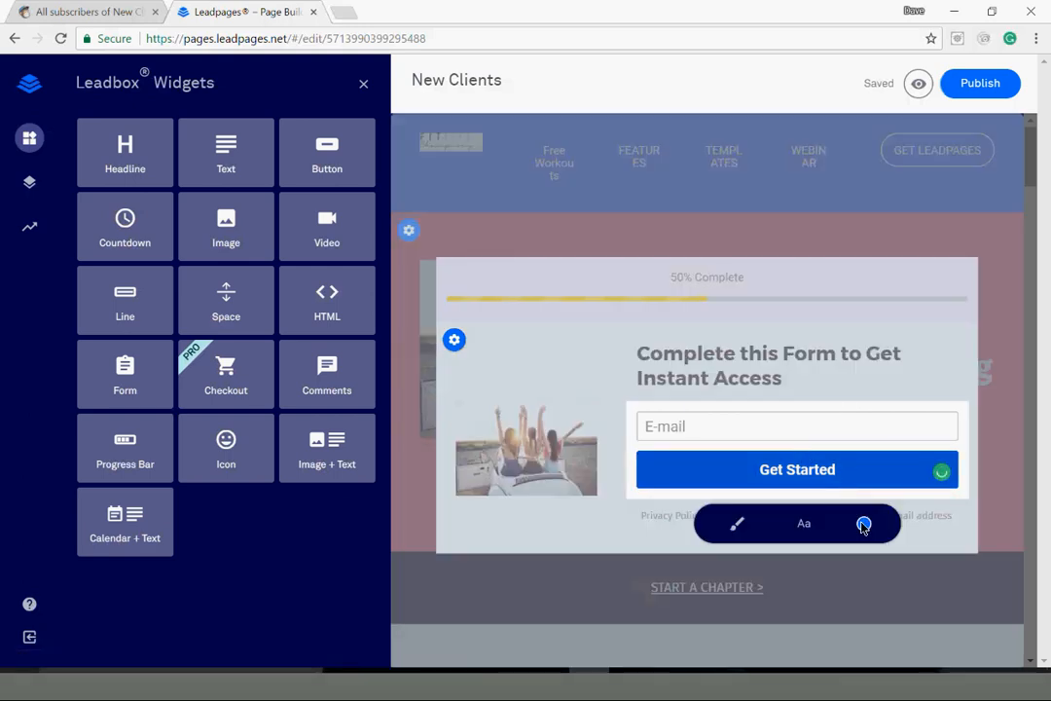
{"action": "left_click", "coordinate": [863, 523]}
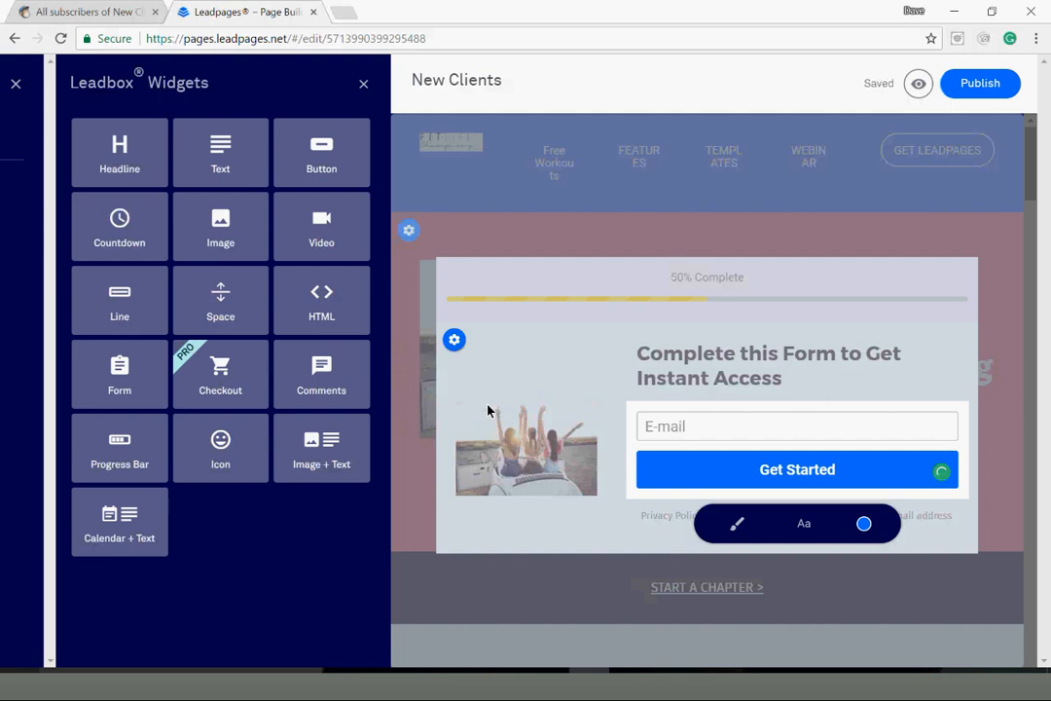
{"action": "left_click", "coordinate": [723, 361]}
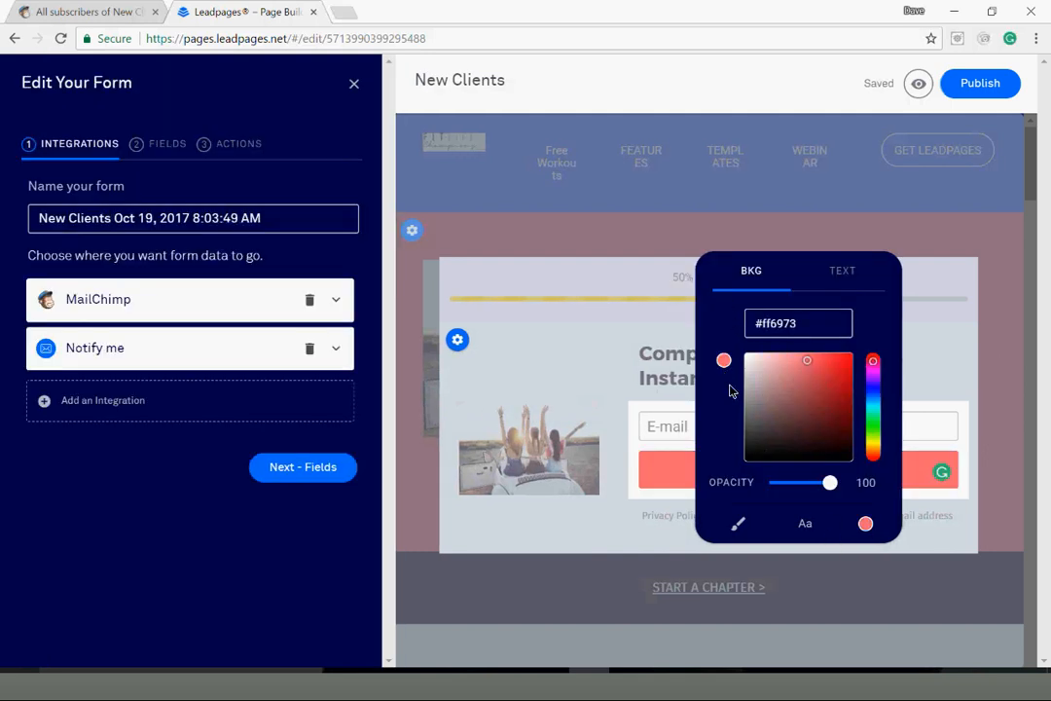
Step: Try #000000 as the Get Started button's text color and set it back to #ffffff
{"action": "left_click", "coordinate": [849, 274]}
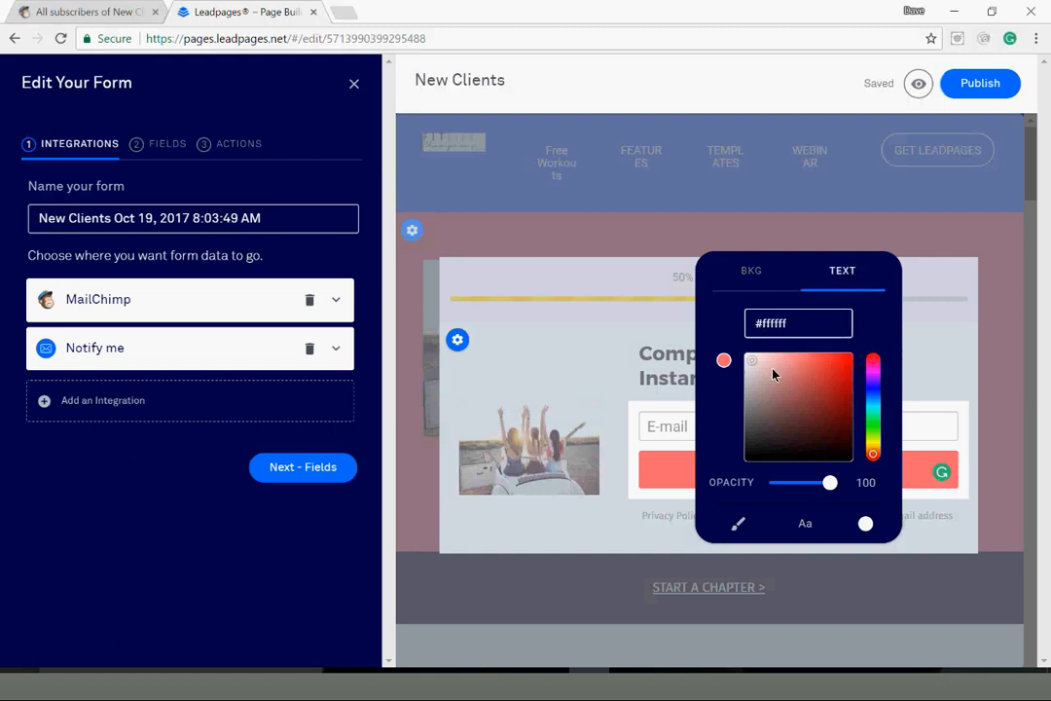
{"action": "triple_click", "coordinate": [818, 322]}
{"action": "type", "text": "#000000"}
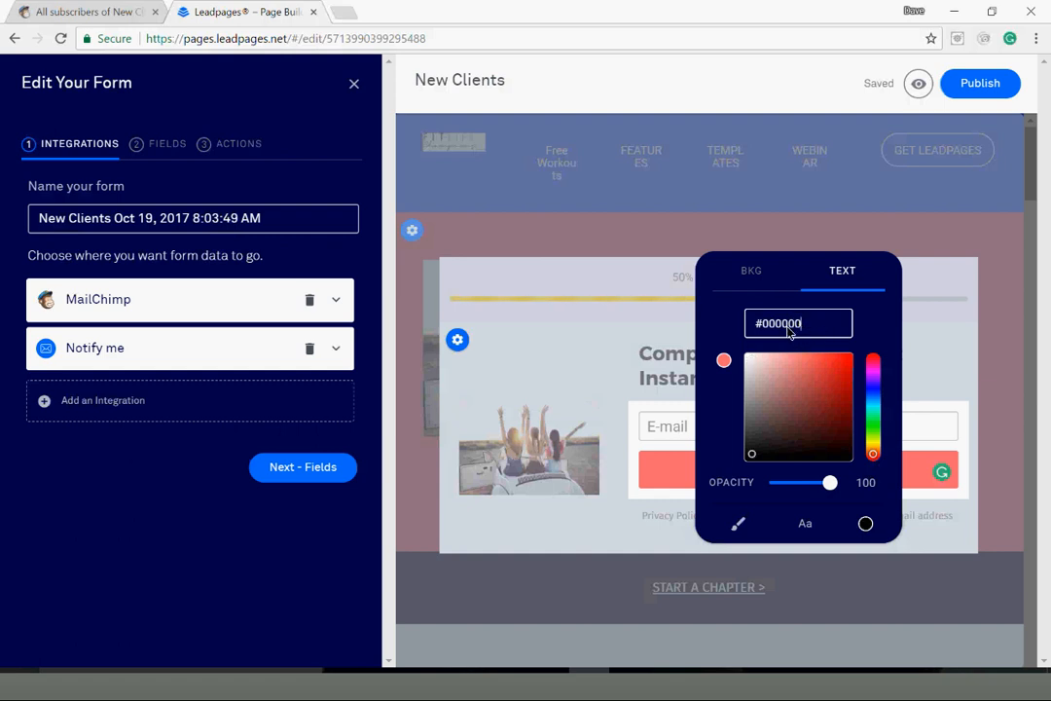
{"action": "left_click_drag", "start_coordinate": [767, 322], "coordinate": [802, 322]}
{"action": "type", "text": "ffffff"}
{"action": "key", "text": "Return"}
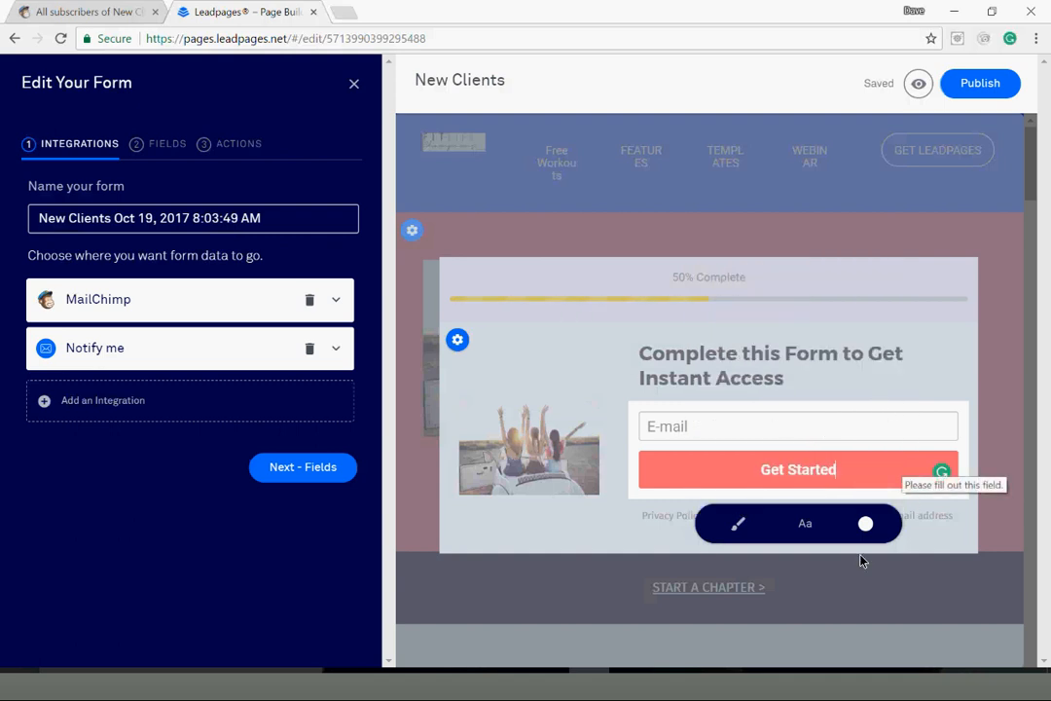
Step: Finish editing the Get Started button and close the Leadbox to return to the landing page
{"action": "left_click", "coordinate": [632, 475]}
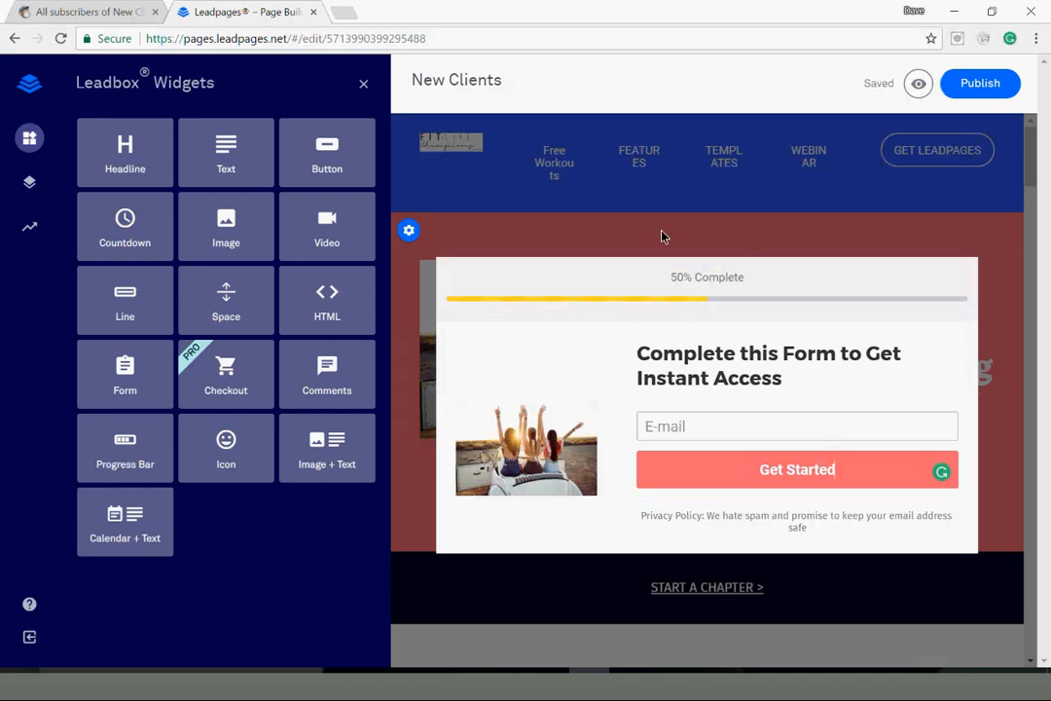
{"action": "left_click", "coordinate": [763, 472]}
{"action": "left_click", "coordinate": [389, 218]}
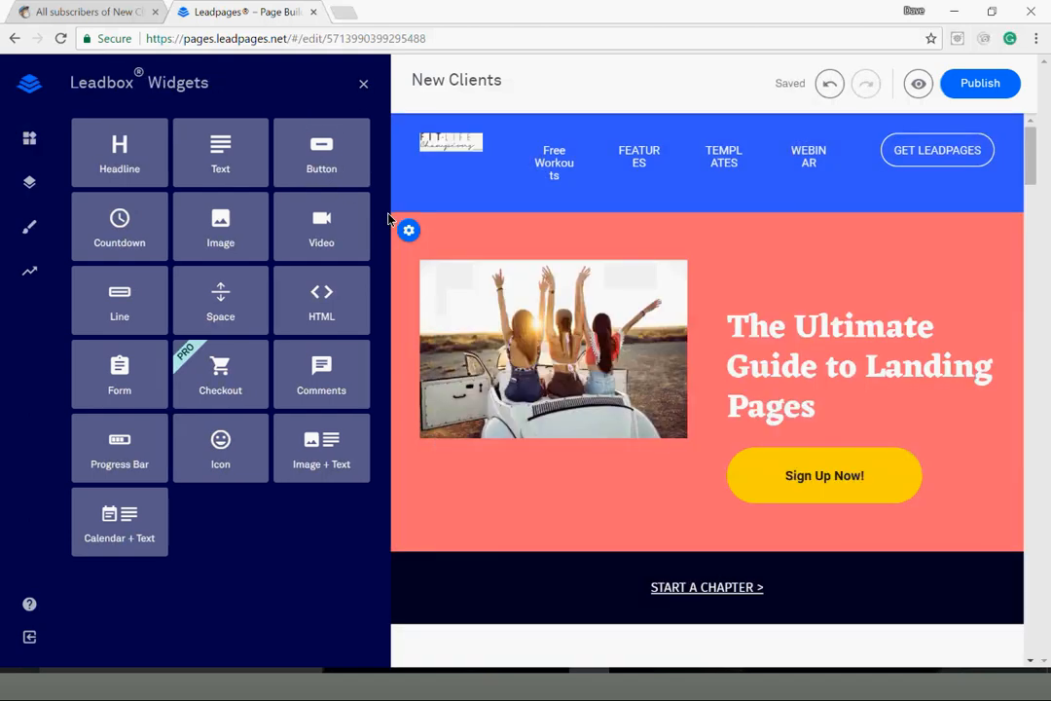
Step: Preview the New Clients landing page and examine its header and hero section in the phone layout
{"action": "left_click", "coordinate": [915, 86]}
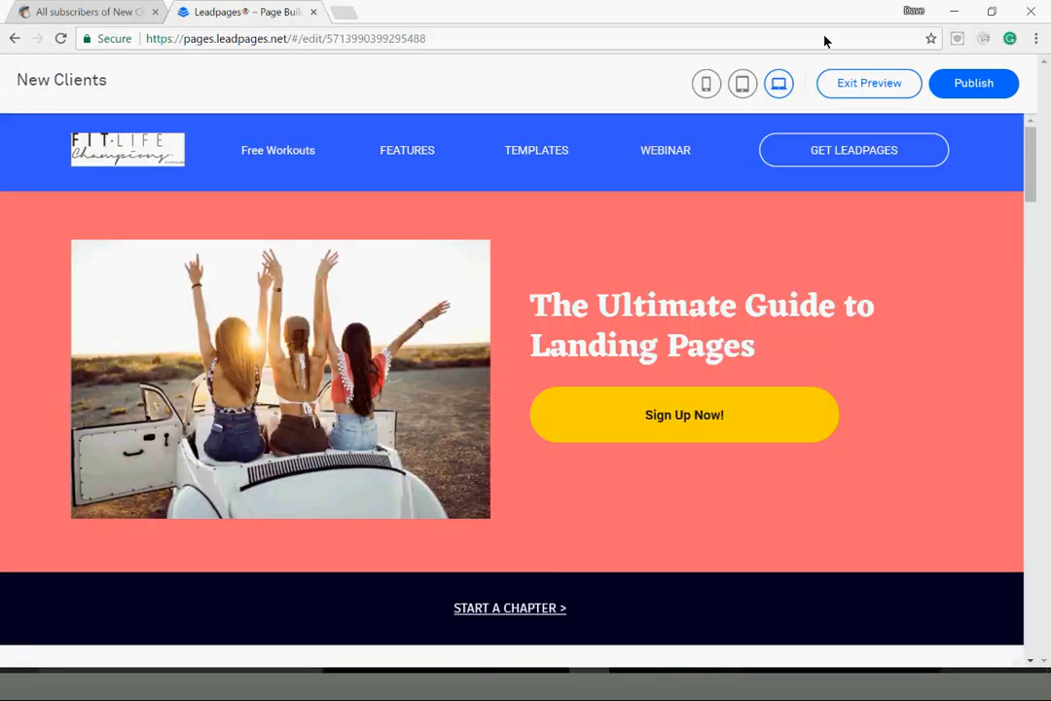
{"action": "left_click", "coordinate": [712, 86]}
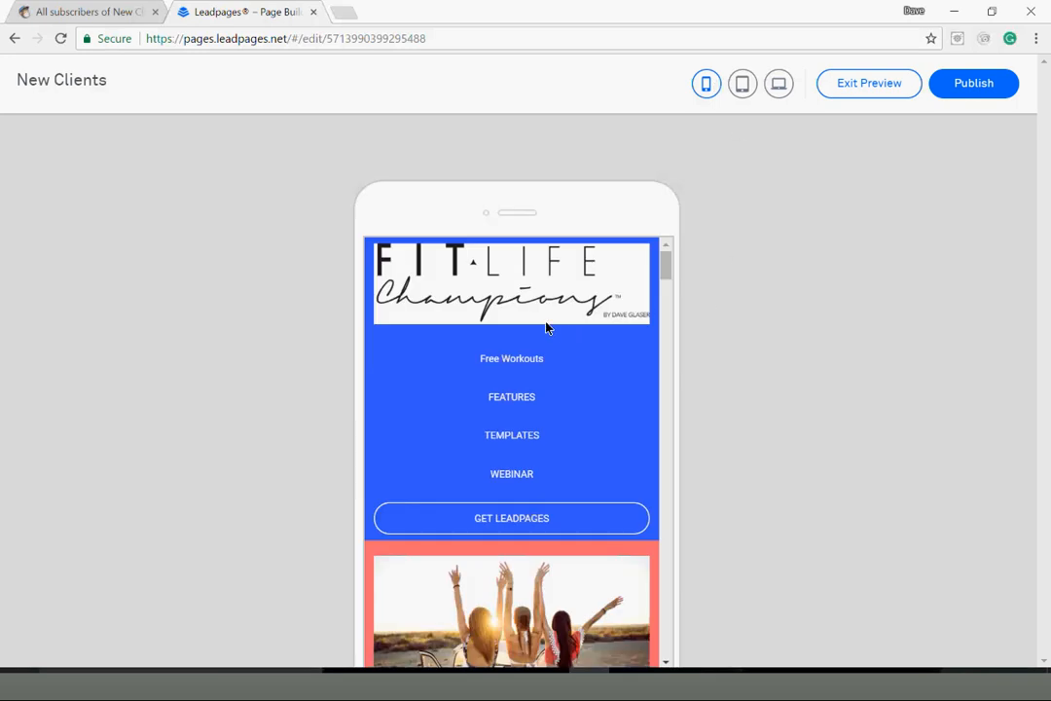
{"action": "scroll", "coordinate": [565, 352], "scroll_direction": "down", "scroll_amount": 1}
{"action": "scroll", "coordinate": [577, 342], "scroll_direction": "down", "scroll_amount": 1}
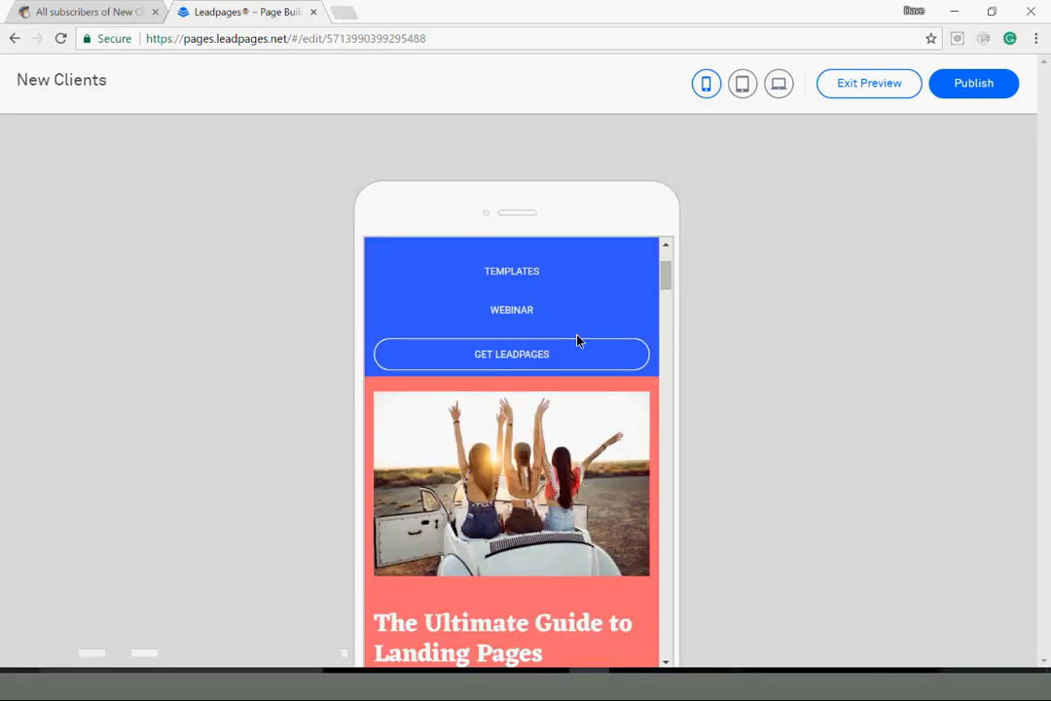
{"action": "scroll", "coordinate": [577, 340], "scroll_direction": "down", "scroll_amount": 2}
{"action": "scroll", "coordinate": [575, 340], "scroll_direction": "up", "scroll_amount": 4}
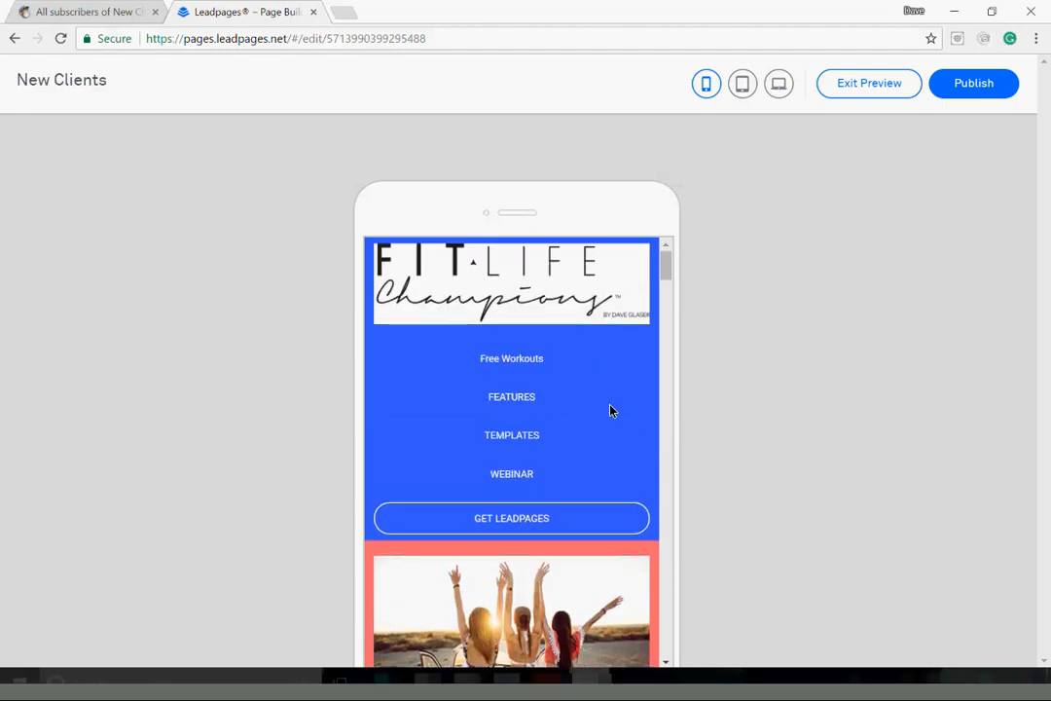
Step: Examine the phone preview from the hero section down to the Start a Chapter section, and exit the preview
{"action": "scroll", "coordinate": [614, 439], "scroll_direction": "down", "scroll_amount": 3}
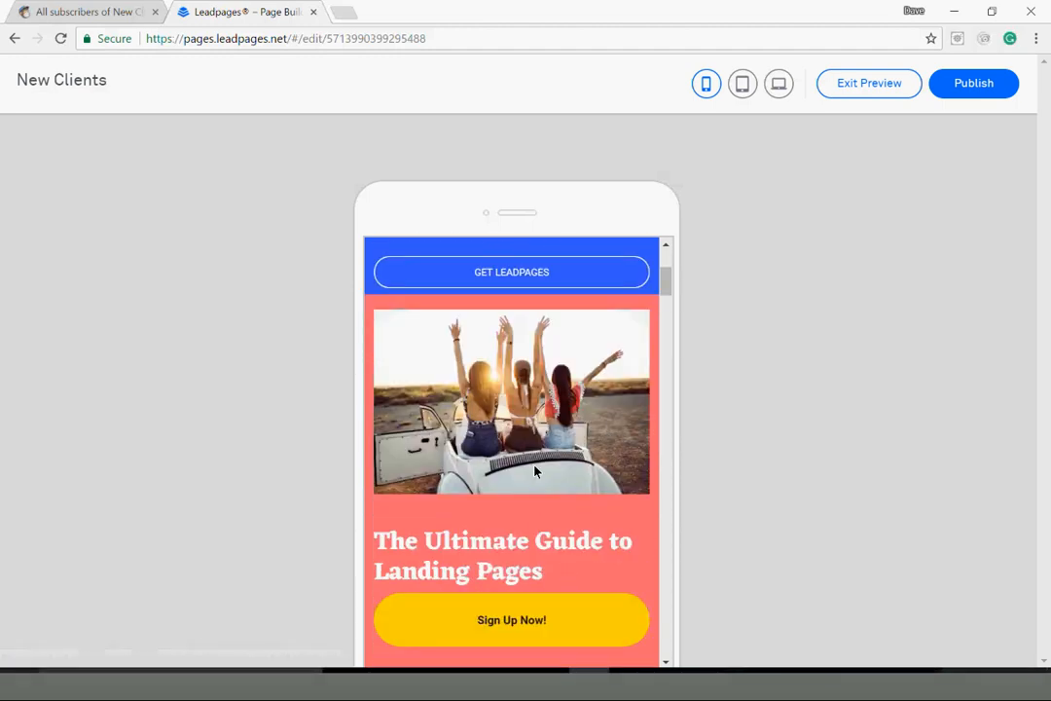
{"action": "left_click_drag", "start_coordinate": [546, 572], "coordinate": [424, 538]}
{"action": "scroll", "coordinate": [526, 470], "scroll_direction": "down", "scroll_amount": 2}
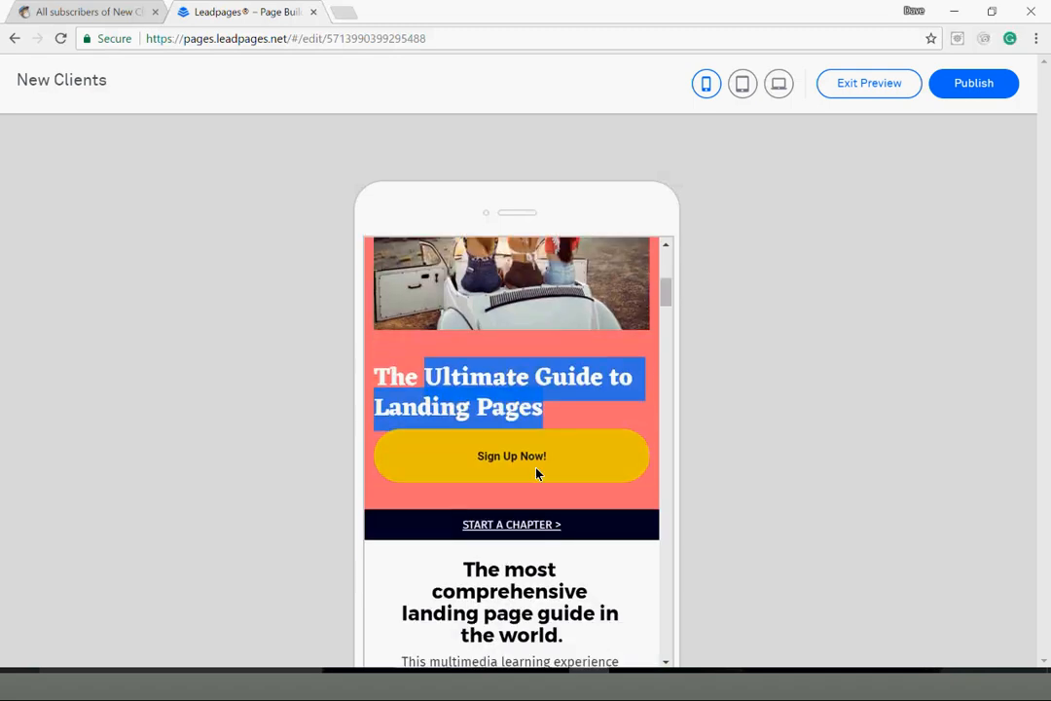
{"action": "scroll", "coordinate": [570, 345], "scroll_direction": "down", "scroll_amount": 2}
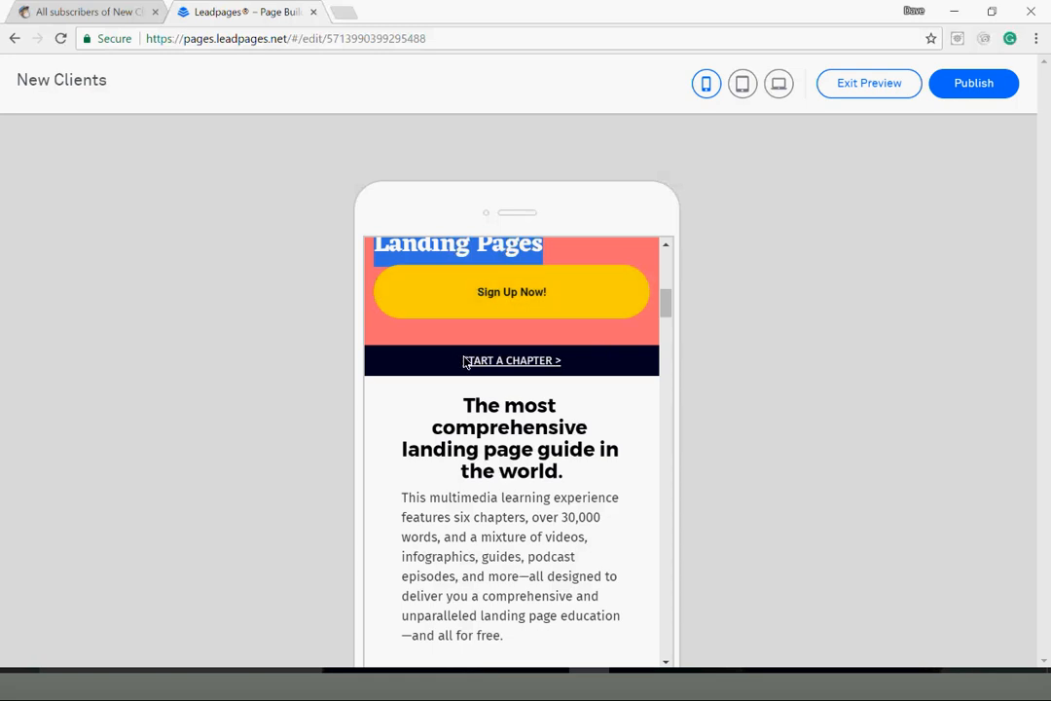
{"action": "left_click_drag", "start_coordinate": [463, 360], "coordinate": [546, 373]}
{"action": "scroll", "coordinate": [584, 394], "scroll_direction": "down", "scroll_amount": 2}
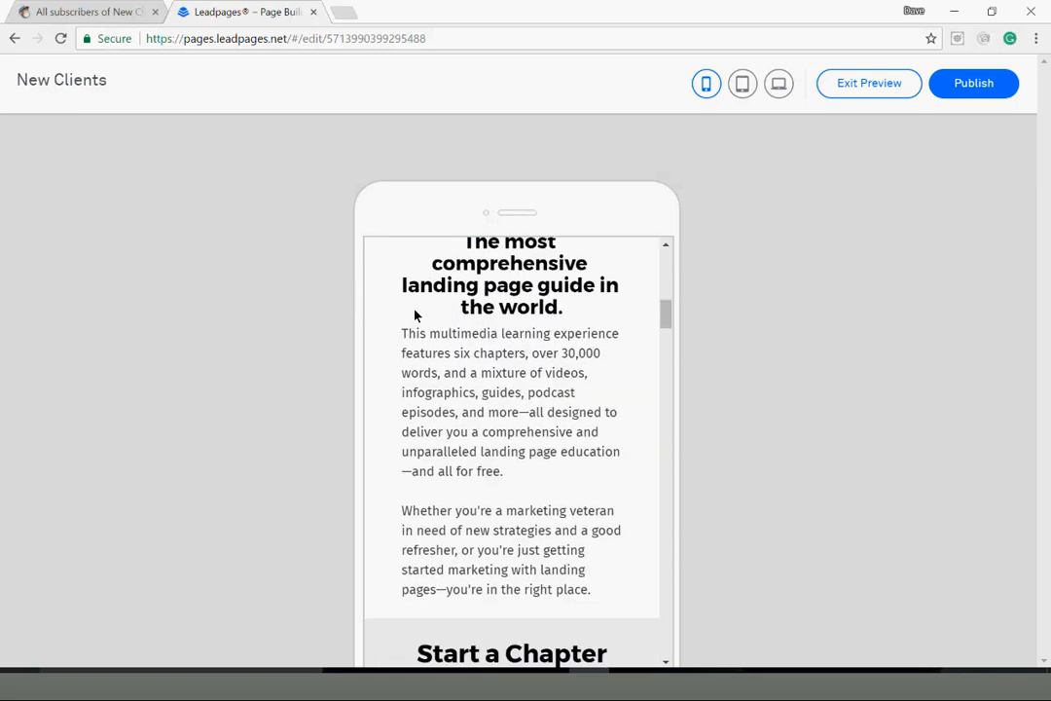
{"action": "scroll", "coordinate": [542, 469], "scroll_direction": "up", "scroll_amount": 2}
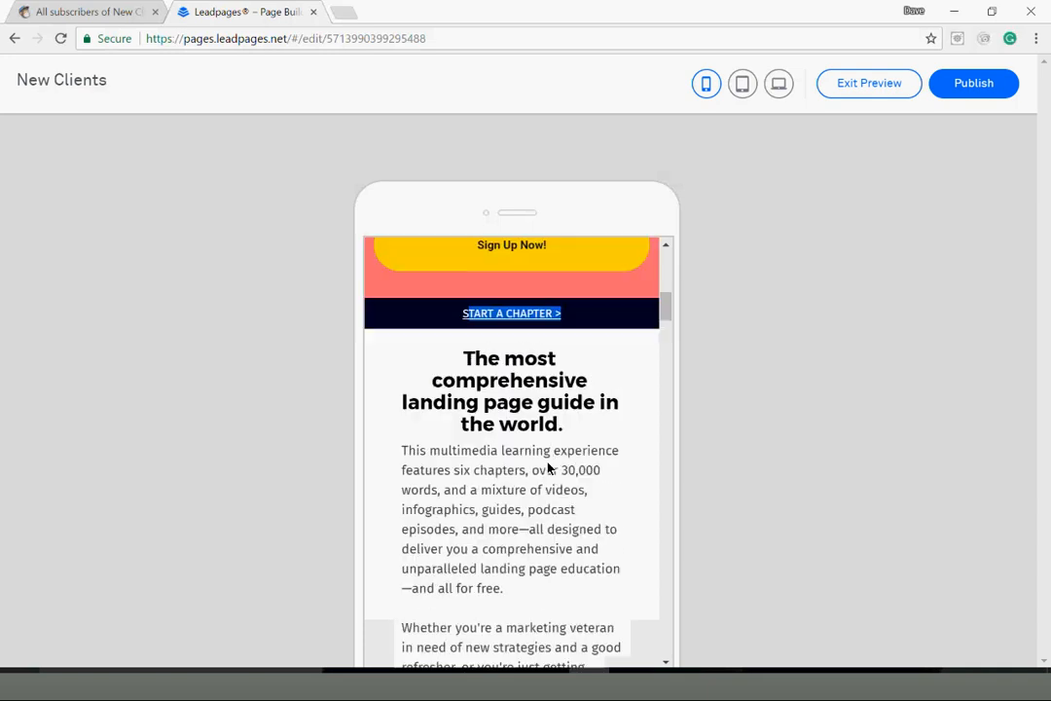
{"action": "scroll", "coordinate": [544, 452], "scroll_direction": "down", "scroll_amount": 5}
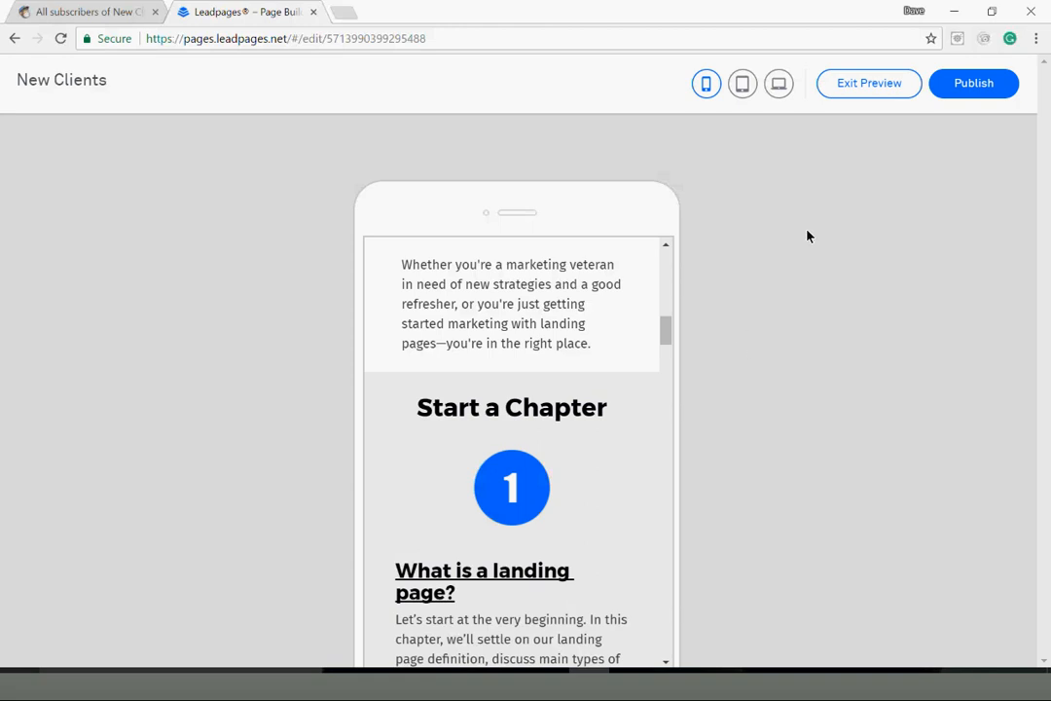
{"action": "left_click", "coordinate": [887, 92]}
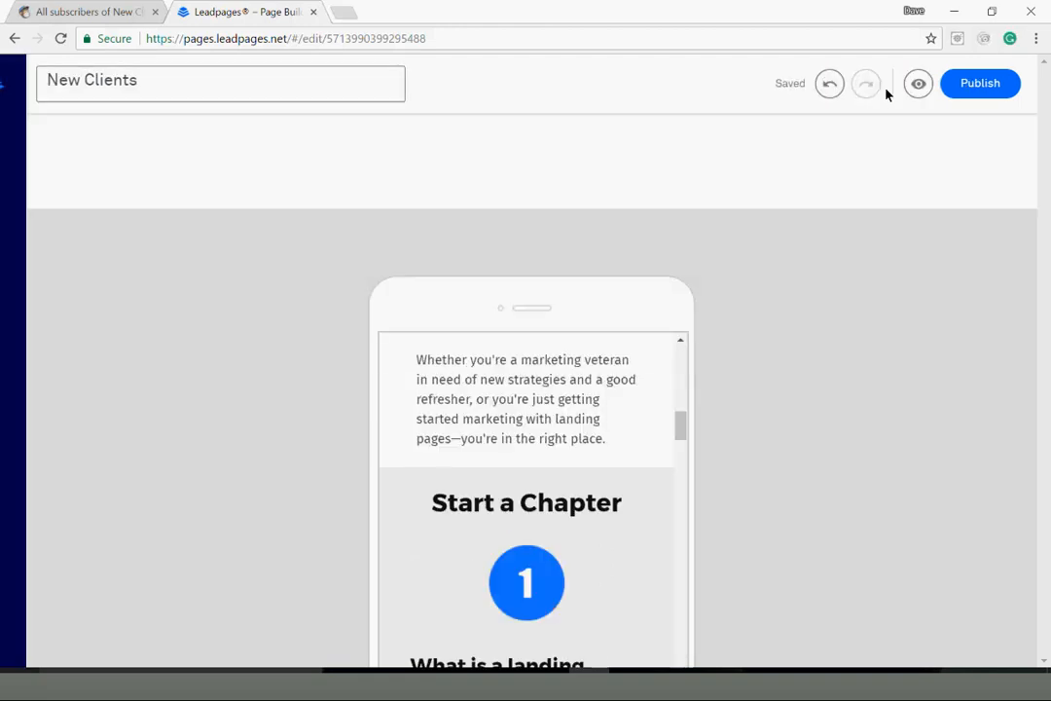
Step: Review the landing page in the editor, from the six chapter blocks through the FAQ to the Ready to Get Started section
{"action": "scroll", "coordinate": [678, 428], "scroll_direction": "down", "scroll_amount": 5}
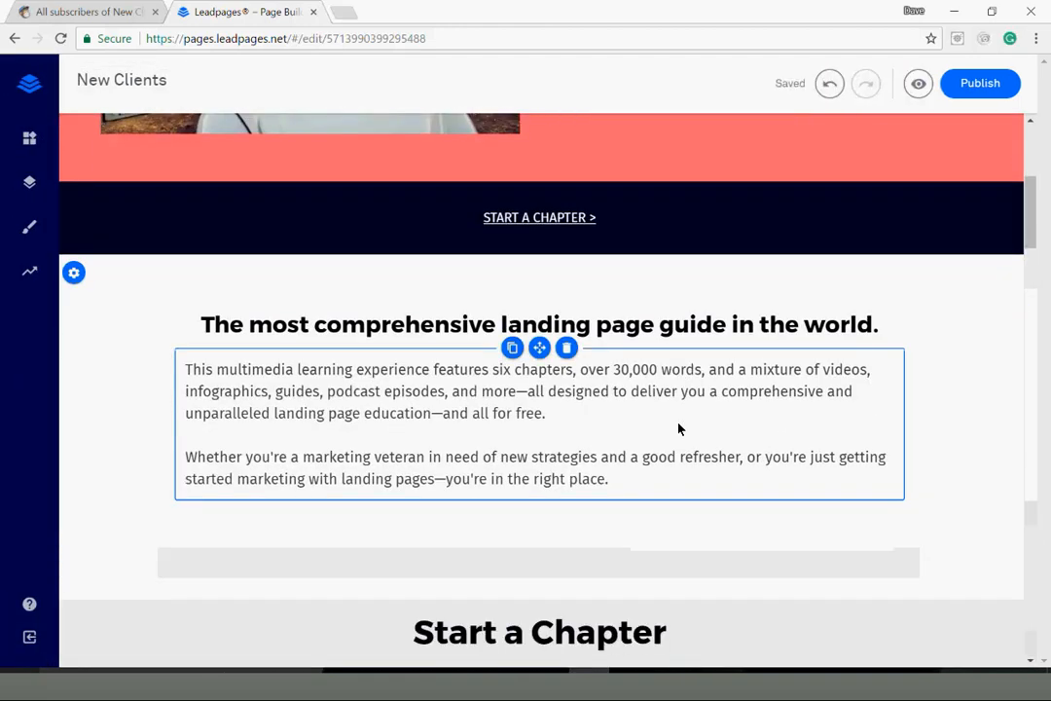
{"action": "scroll", "coordinate": [650, 413], "scroll_direction": "down", "scroll_amount": 3}
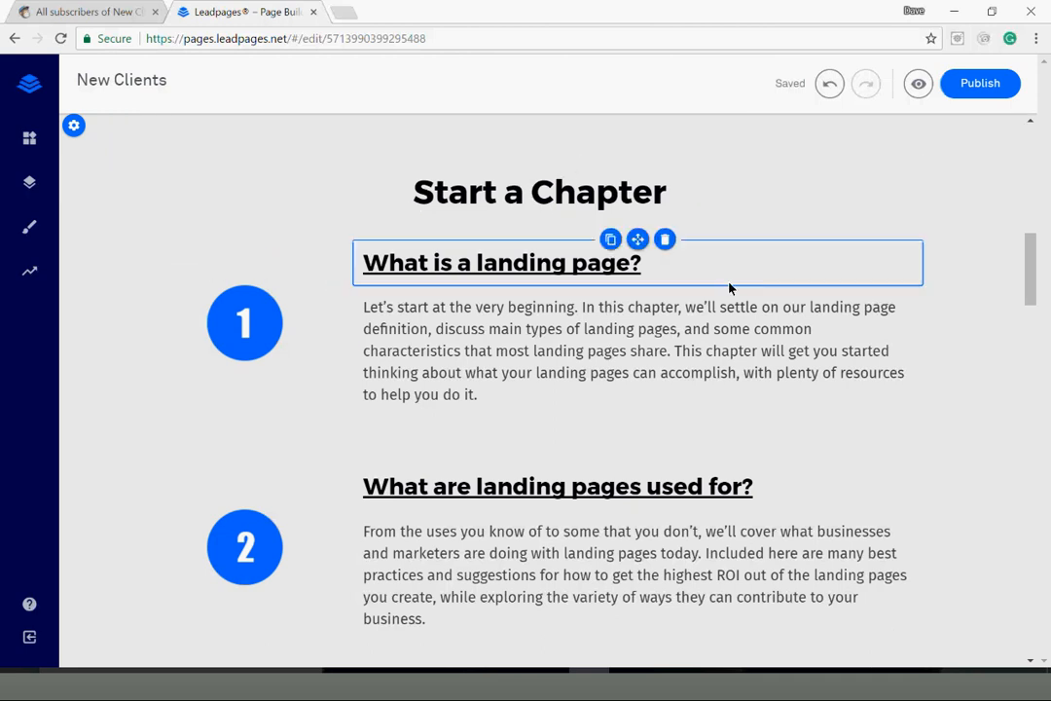
{"action": "scroll", "coordinate": [613, 355], "scroll_direction": "down", "scroll_amount": 2}
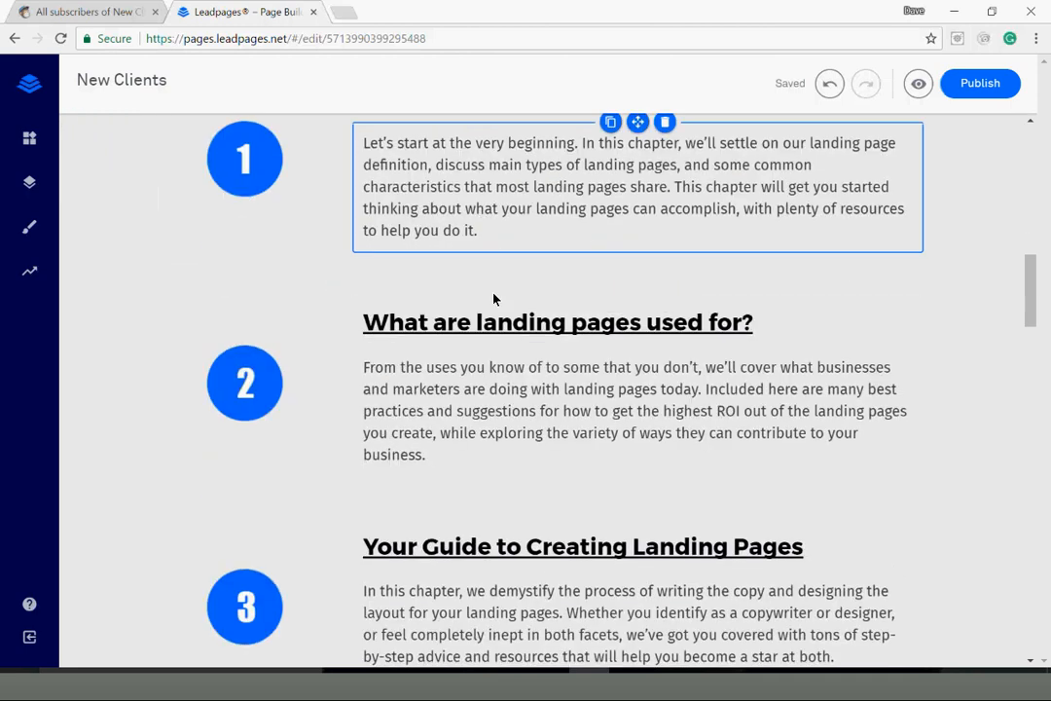
{"action": "scroll", "coordinate": [493, 298], "scroll_direction": "down", "scroll_amount": 1}
{"action": "scroll", "coordinate": [465, 305], "scroll_direction": "down", "scroll_amount": 3}
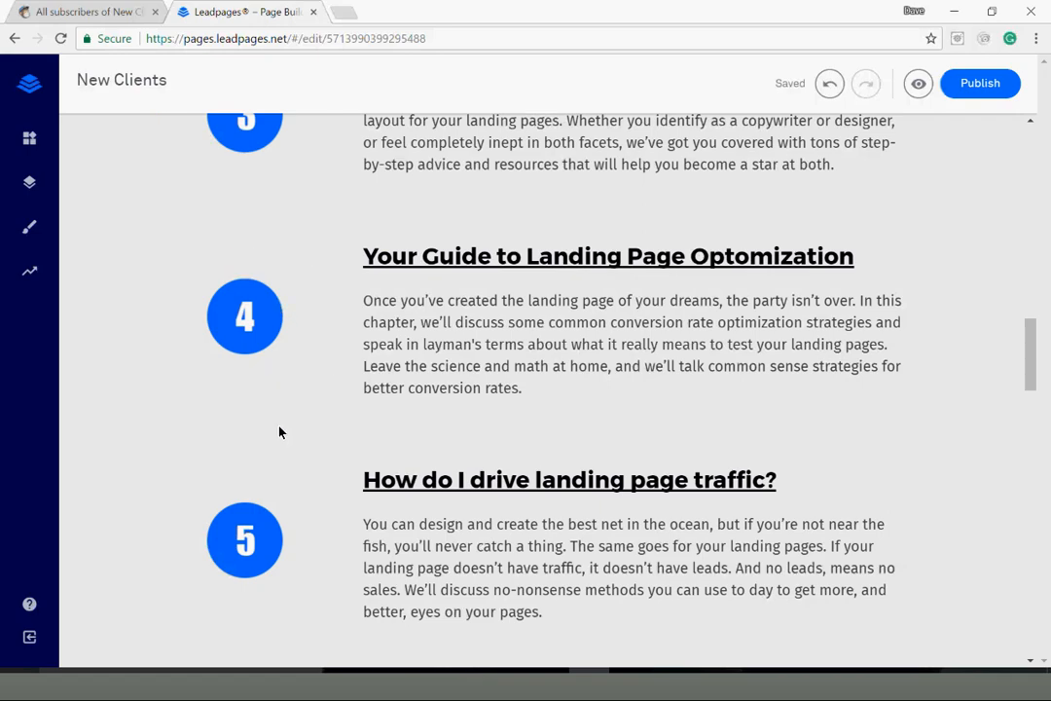
{"action": "scroll", "coordinate": [264, 464], "scroll_direction": "down", "scroll_amount": 2}
{"action": "scroll", "coordinate": [265, 464], "scroll_direction": "down", "scroll_amount": 1}
{"action": "scroll", "coordinate": [261, 448], "scroll_direction": "up", "scroll_amount": 2}
{"action": "scroll", "coordinate": [259, 439], "scroll_direction": "up", "scroll_amount": 7}
{"action": "scroll", "coordinate": [545, 389], "scroll_direction": "down", "scroll_amount": 4}
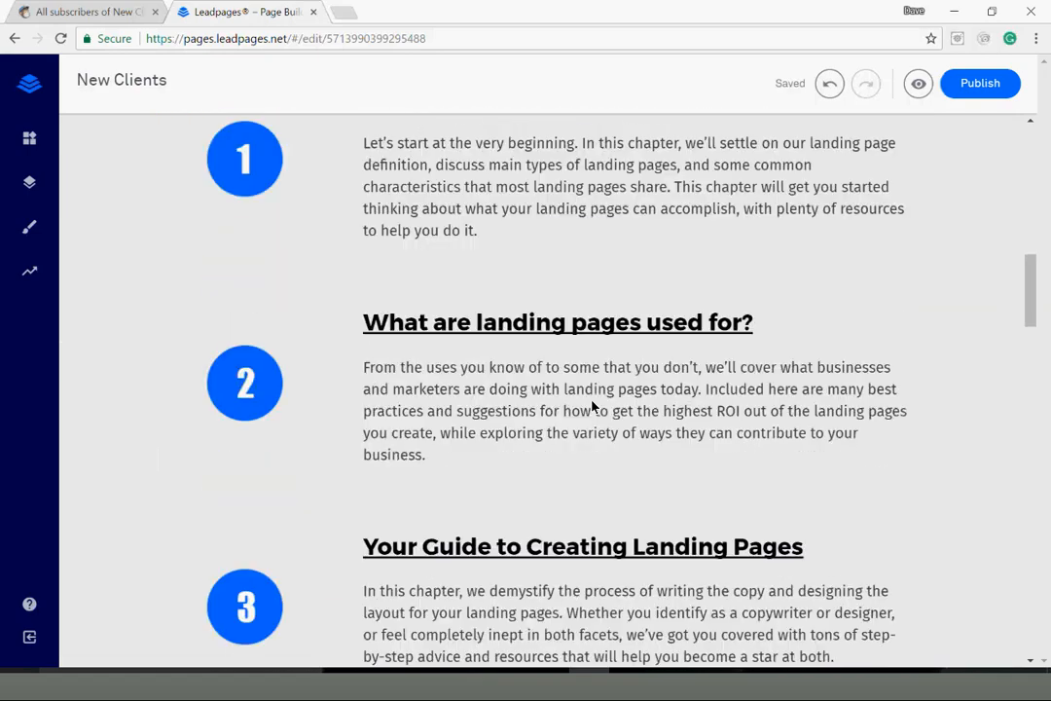
{"action": "scroll", "coordinate": [590, 405], "scroll_direction": "down", "scroll_amount": 5}
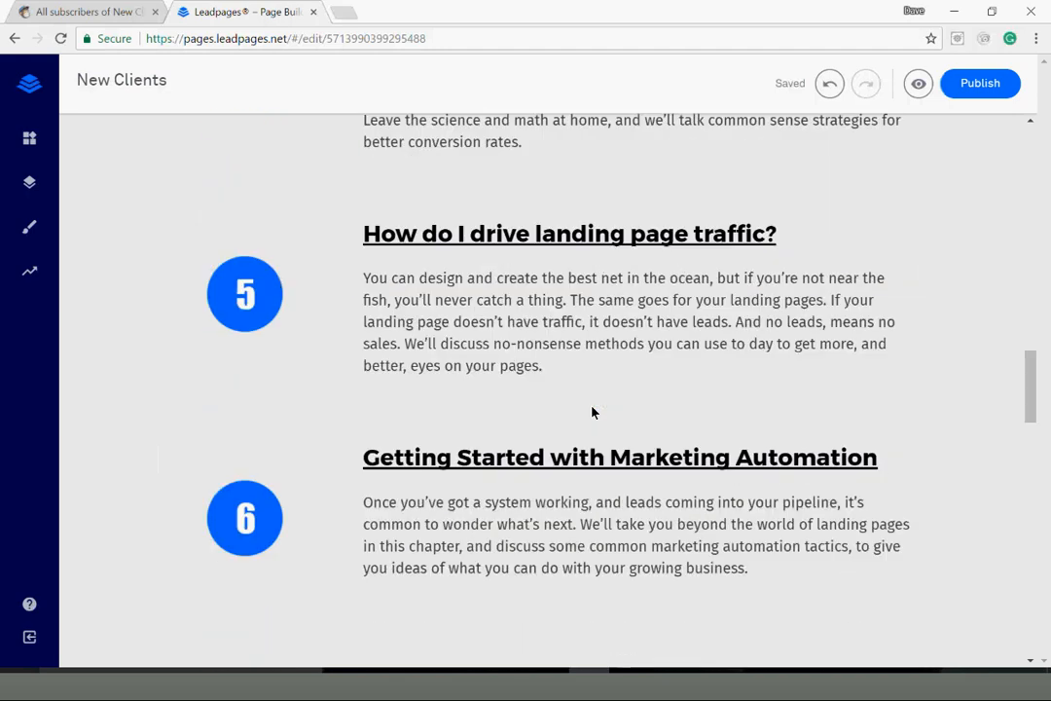
{"action": "scroll", "coordinate": [591, 410], "scroll_direction": "down", "scroll_amount": 4}
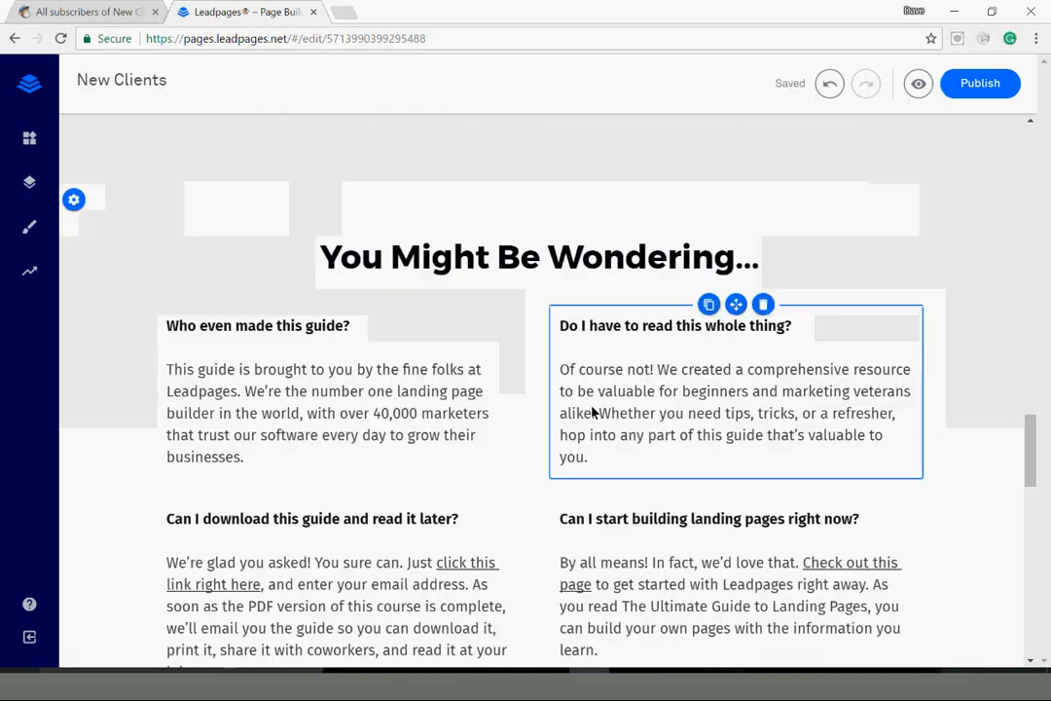
{"action": "scroll", "coordinate": [591, 409], "scroll_direction": "down", "scroll_amount": 2}
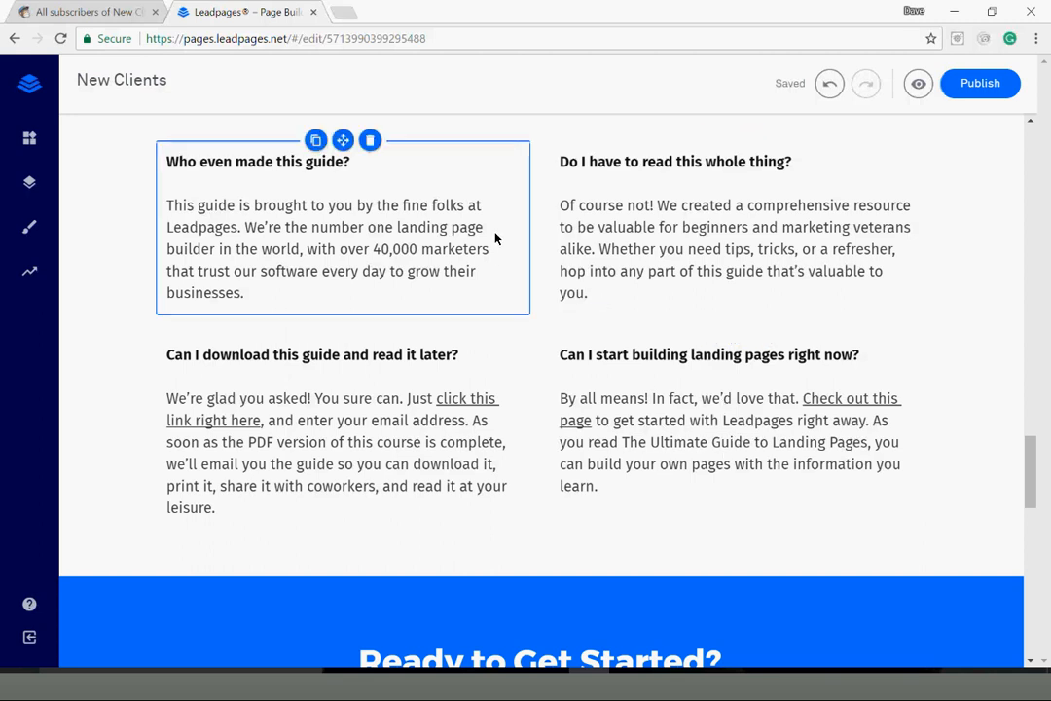
{"action": "scroll", "coordinate": [533, 231], "scroll_direction": "down", "scroll_amount": 5}
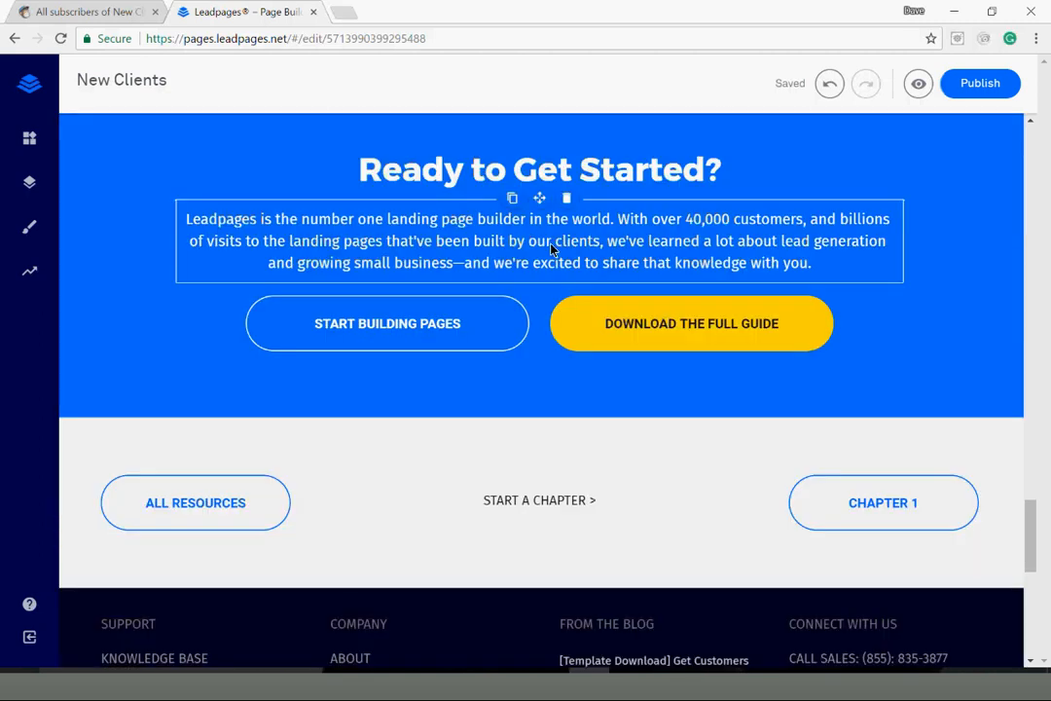
{"action": "scroll", "coordinate": [743, 398], "scroll_direction": "up", "scroll_amount": 10}
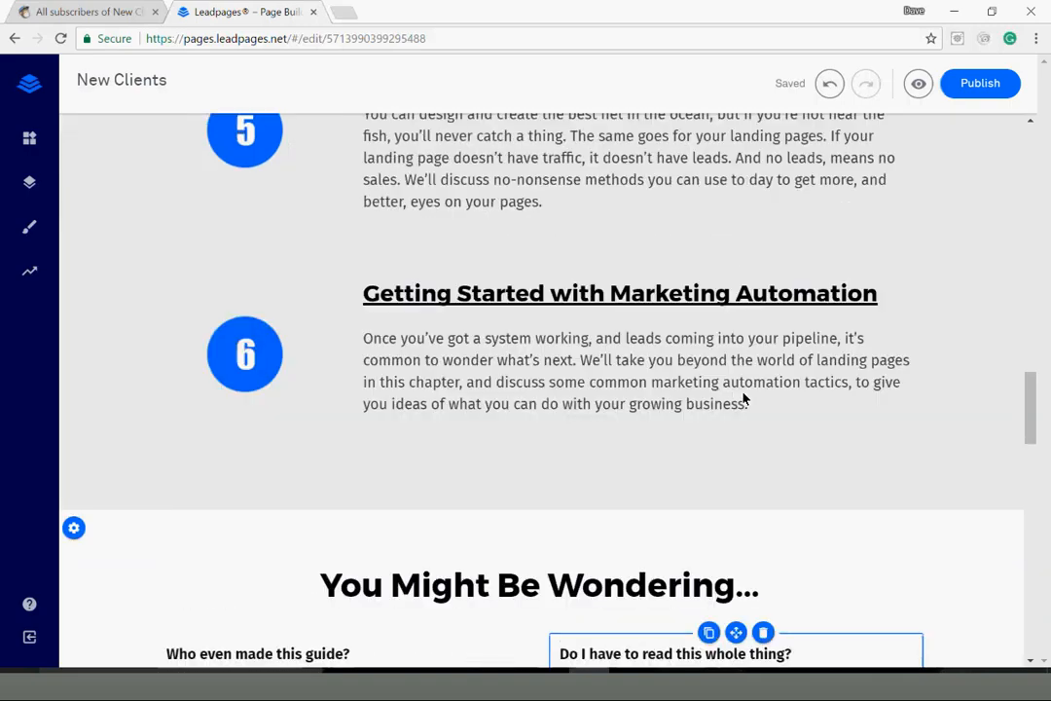
{"action": "scroll", "coordinate": [743, 398], "scroll_direction": "up", "scroll_amount": 10}
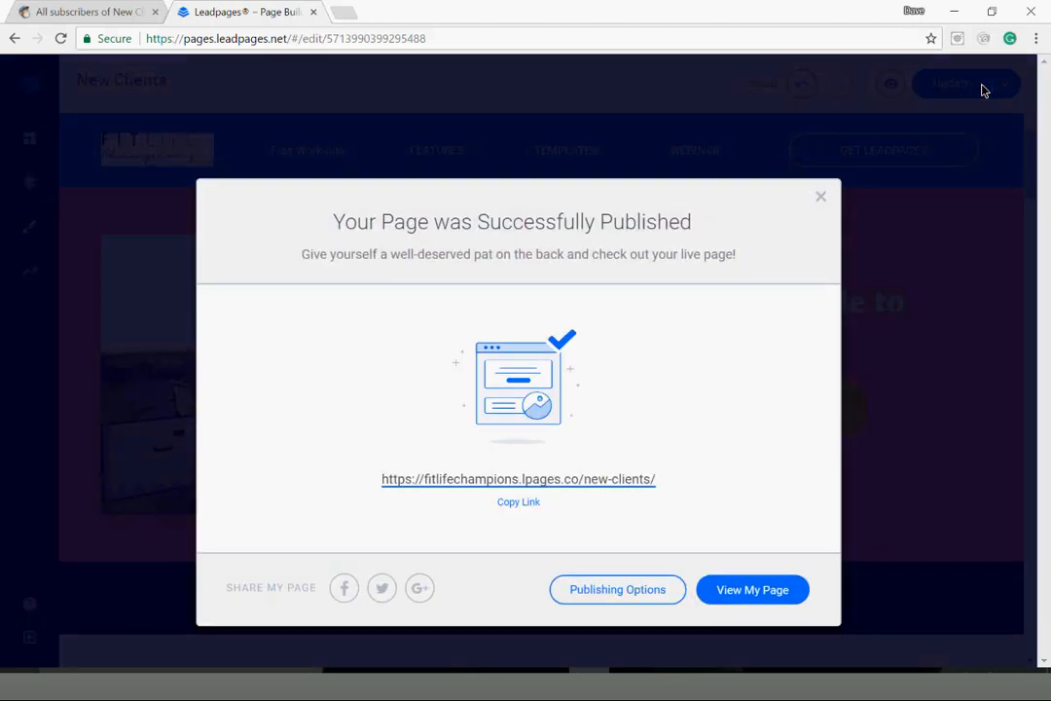
Step: Copy the published New Clients page's link address and open the Ad Links spreadsheet in Google Sheets
{"action": "right_click", "coordinate": [635, 479]}
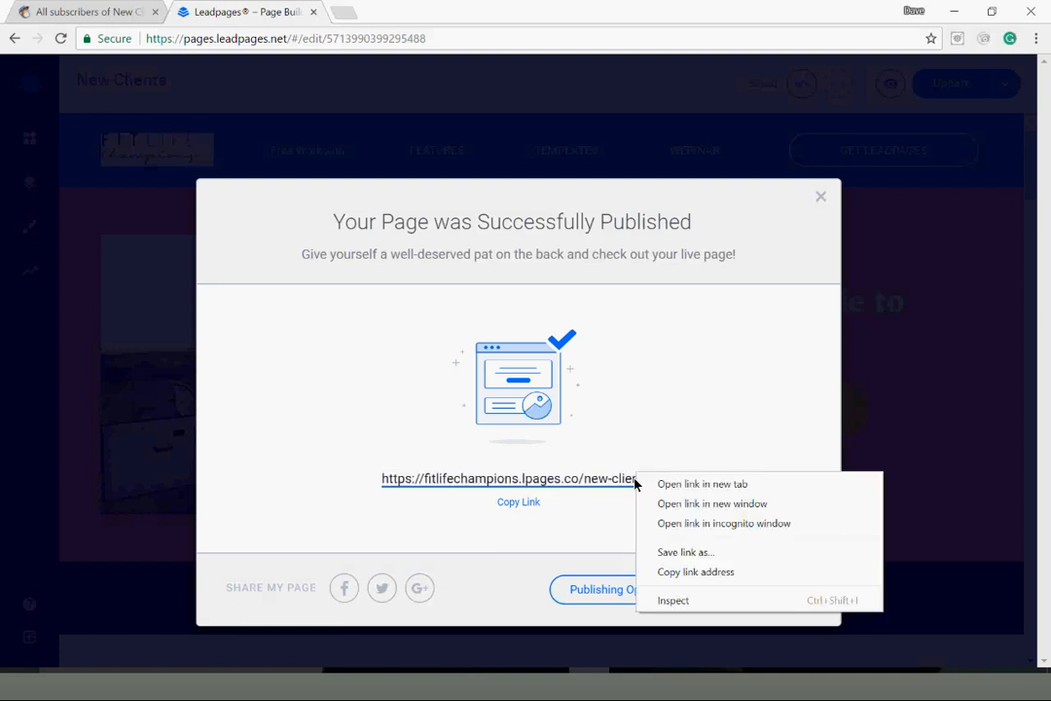
{"action": "left_click", "coordinate": [723, 573]}
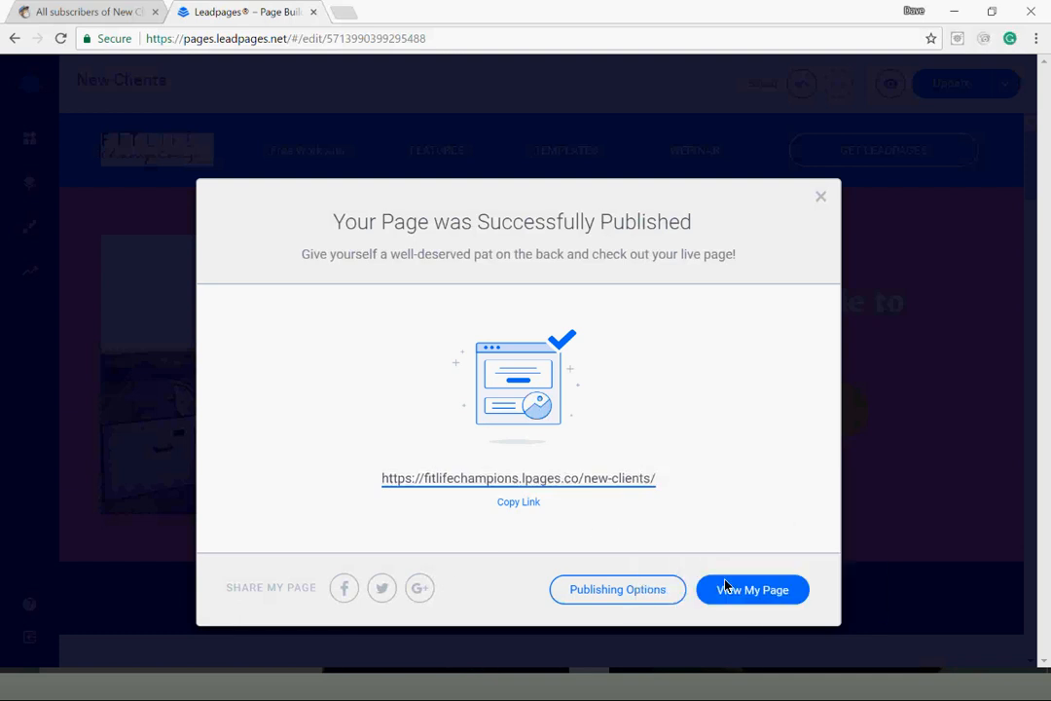
{"action": "left_click", "coordinate": [346, 13]}
{"action": "left_click", "coordinate": [331, 72]}
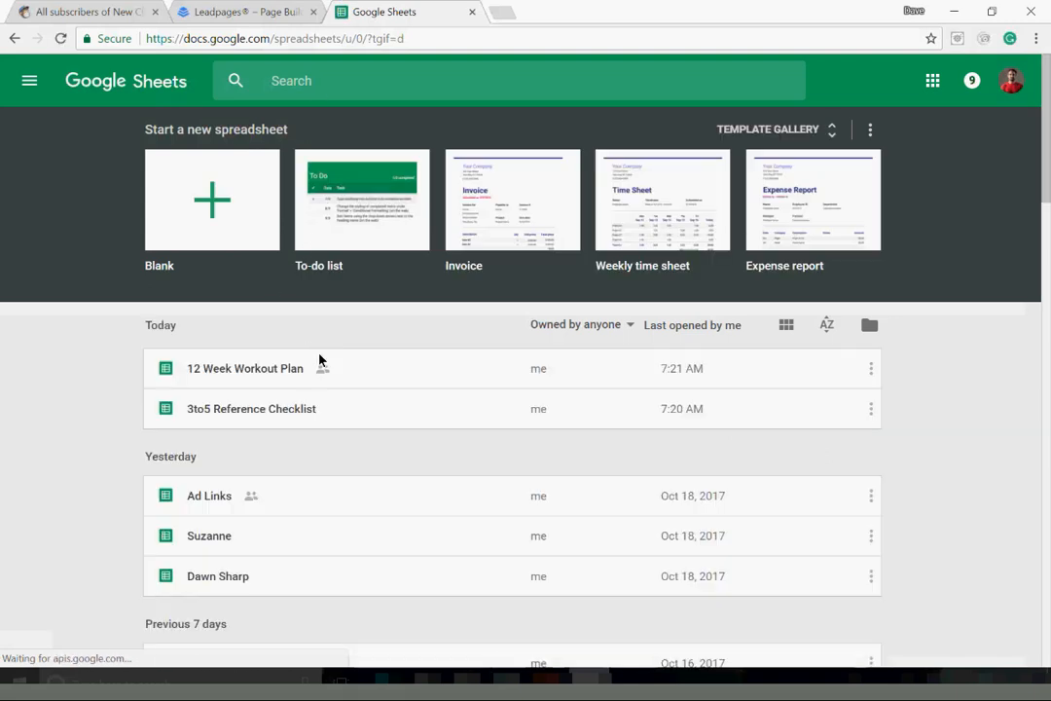
{"action": "left_click", "coordinate": [302, 410]}
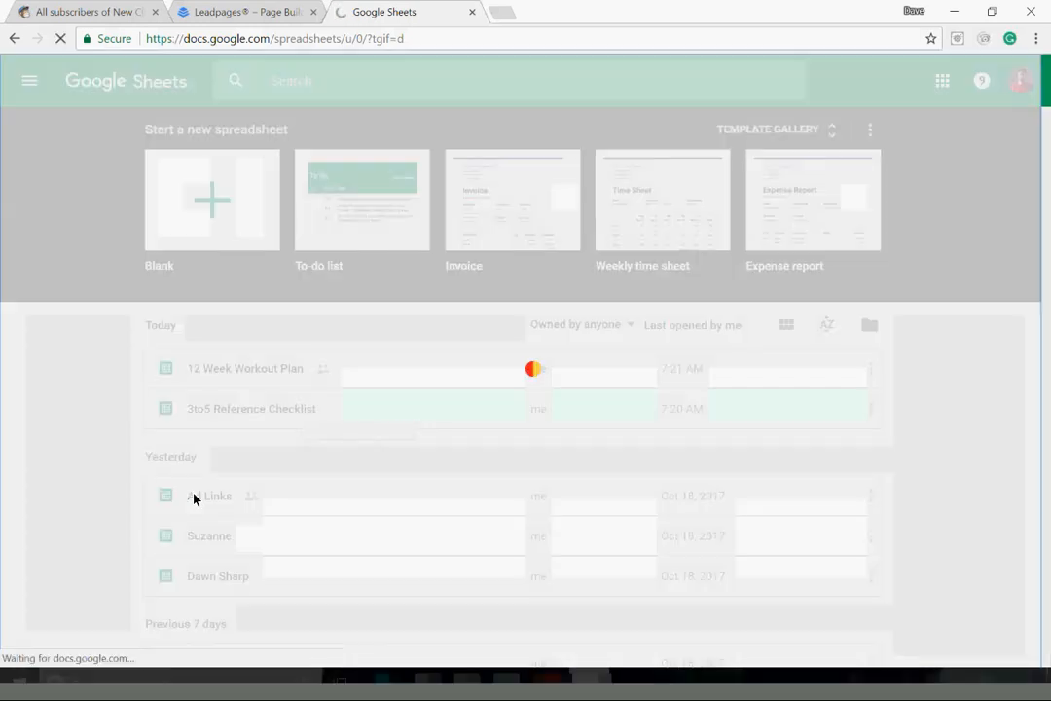
{"action": "left_click", "coordinate": [193, 498]}
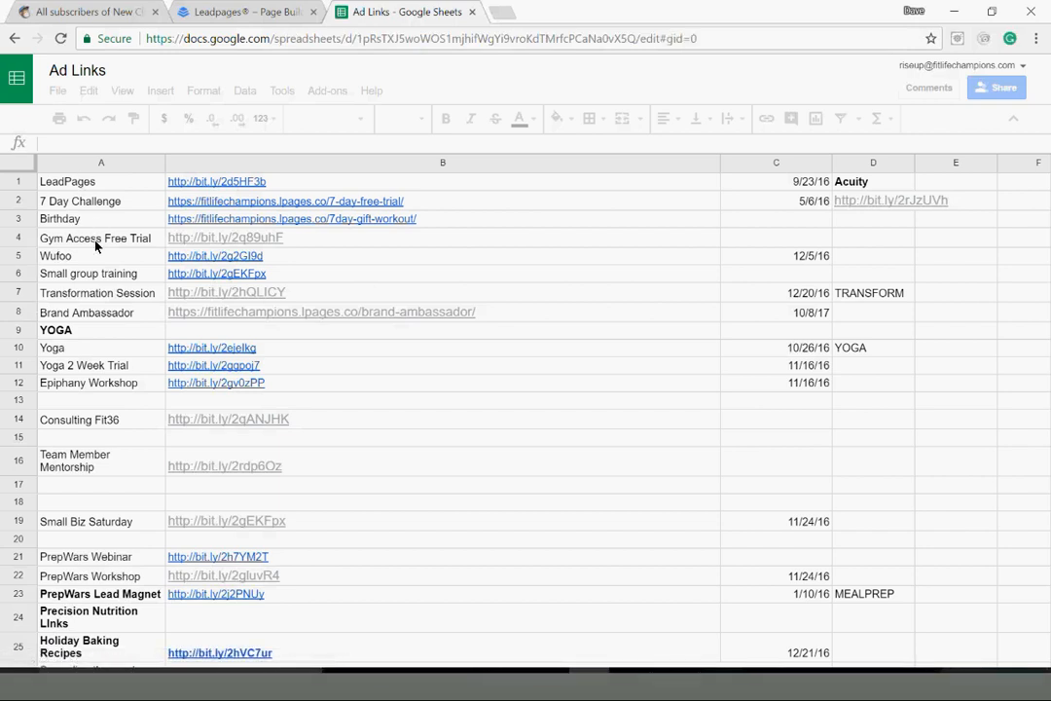
Step: Insert a row below Brand Ambassador, labelled New Clients in column A, with the copied landing page link in column B
{"action": "left_click", "coordinate": [24, 316]}
{"action": "right_click", "coordinate": [24, 316]}
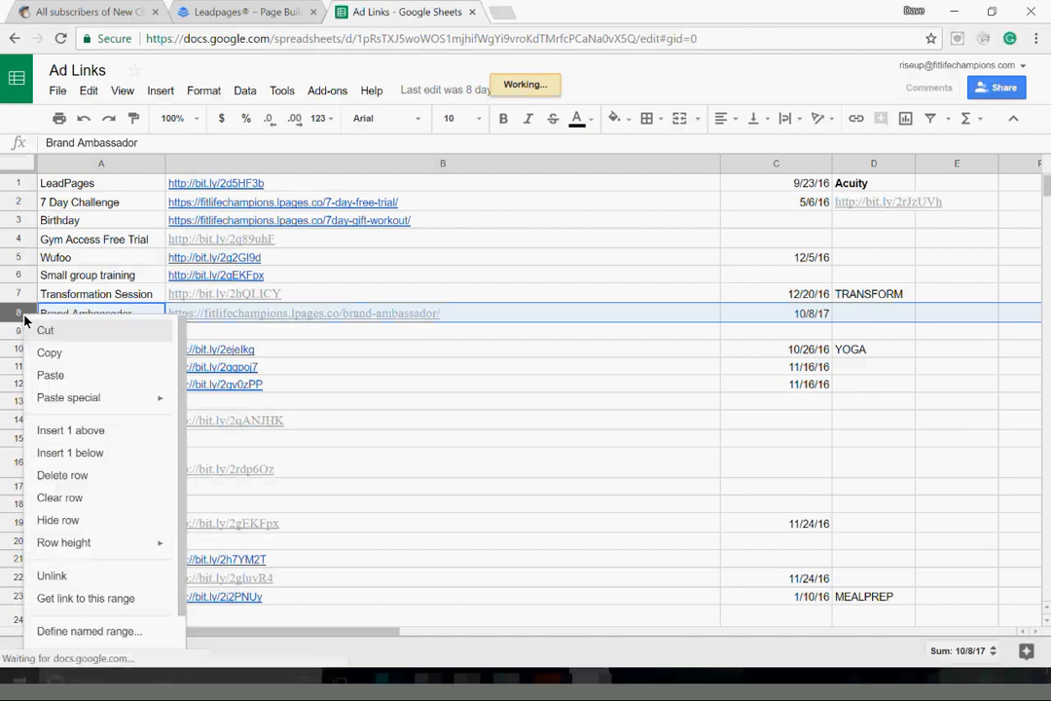
{"action": "left_click", "coordinate": [73, 457]}
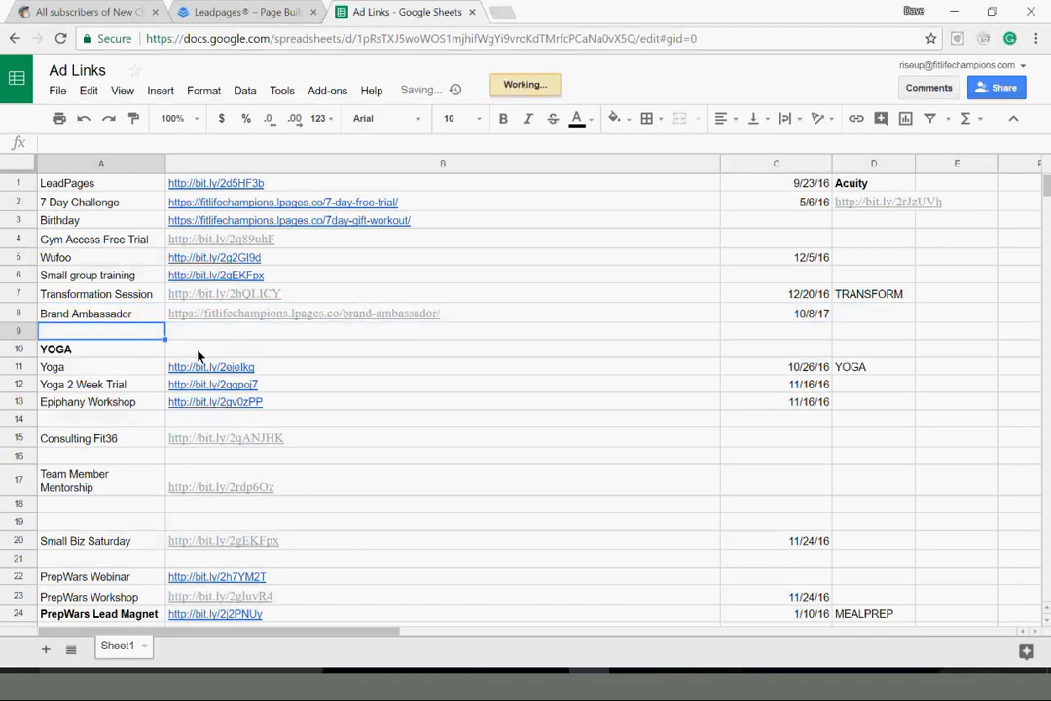
{"action": "type", "text": "New Clients"}
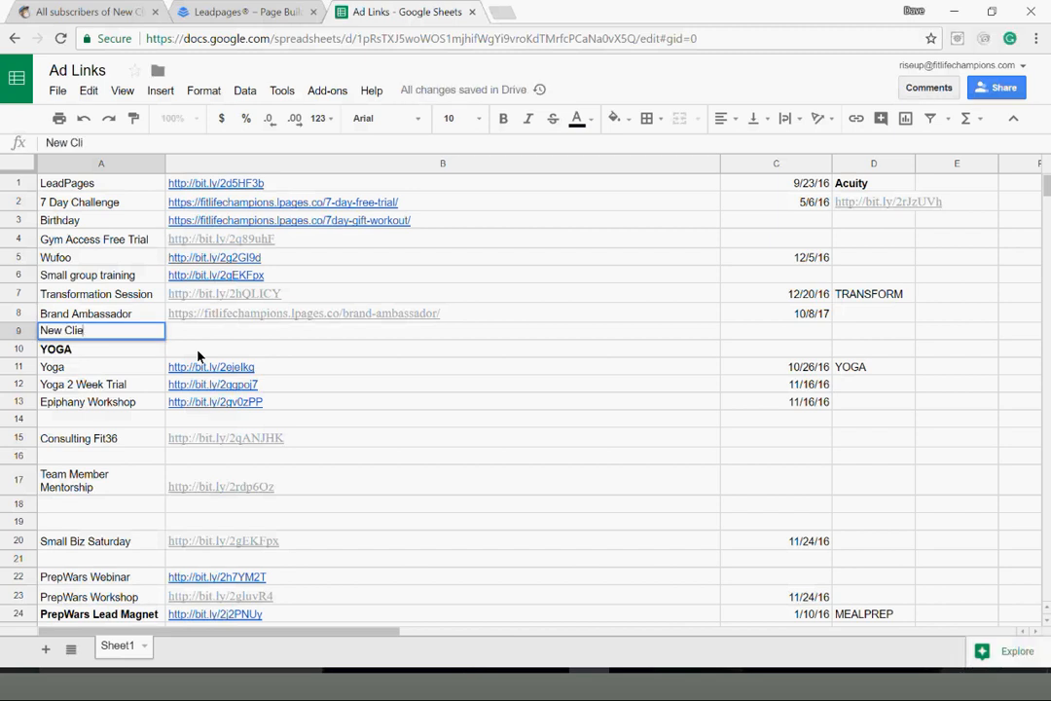
{"action": "key", "text": "Tab"}
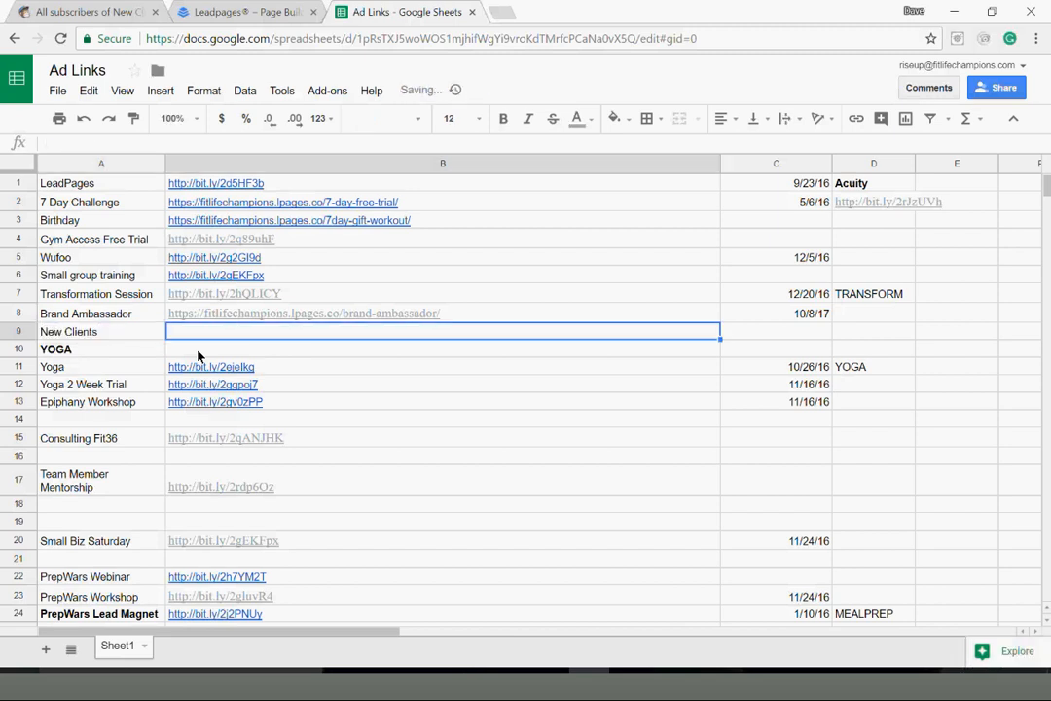
{"action": "key", "text": "ctrl+v"}
{"action": "left_click", "coordinate": [539, 236]}
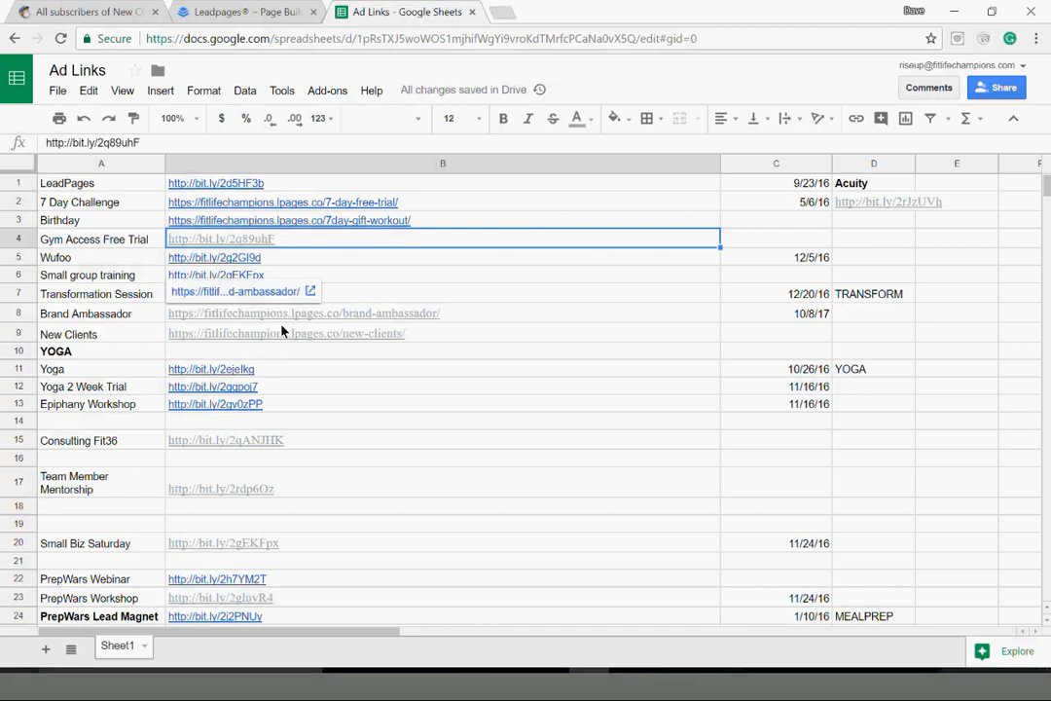
{"action": "left_click", "coordinate": [388, 341]}
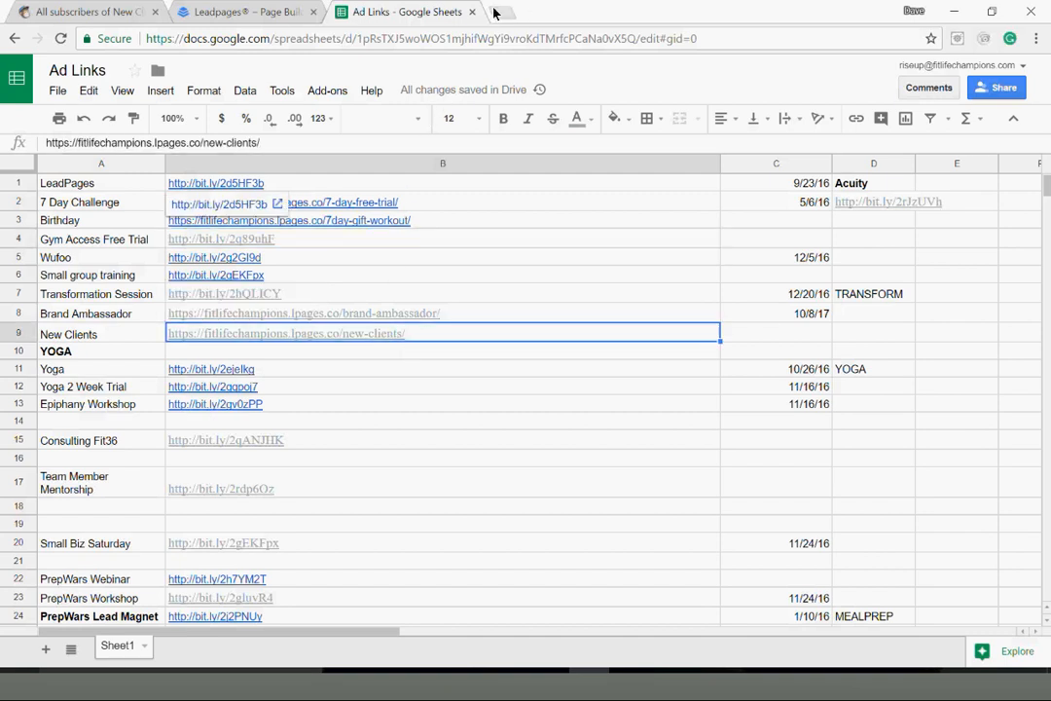
Step: Open the Facebook website in a new browser tab
{"action": "key", "text": "ctrl+t"}
{"action": "type", "text": "face"}
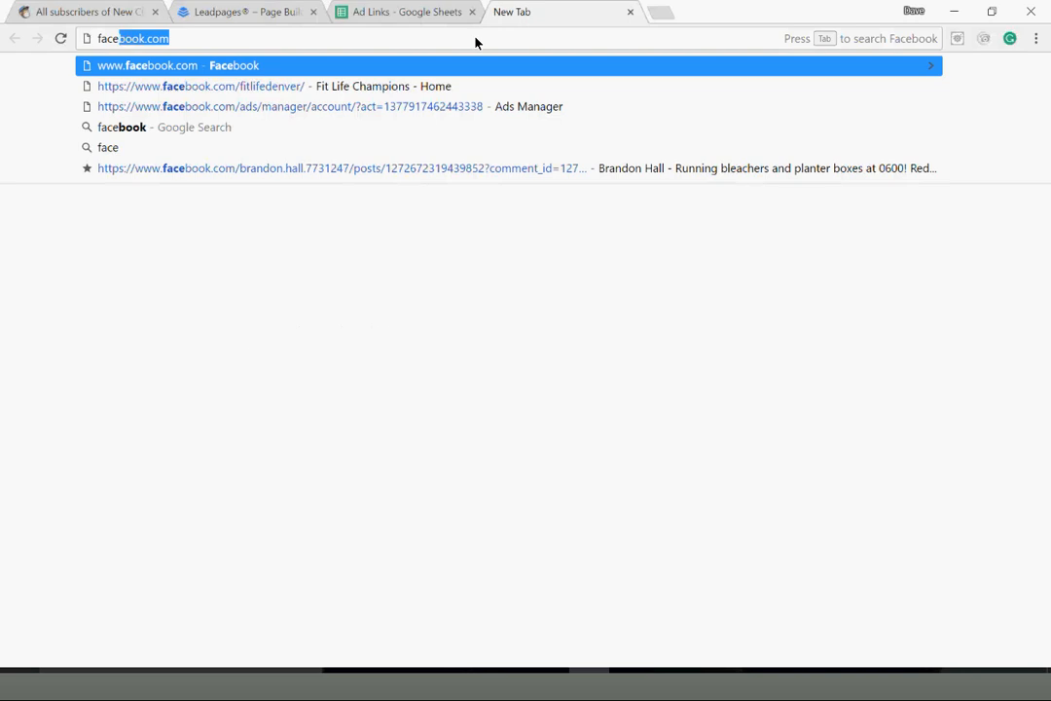
{"action": "key", "text": "Return"}
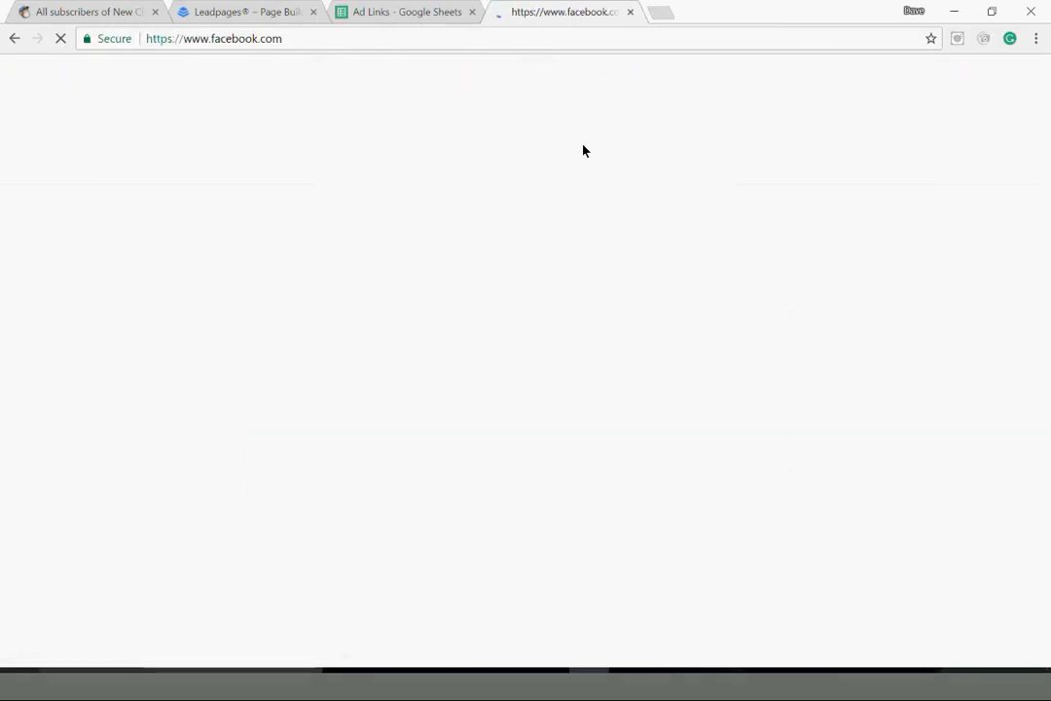